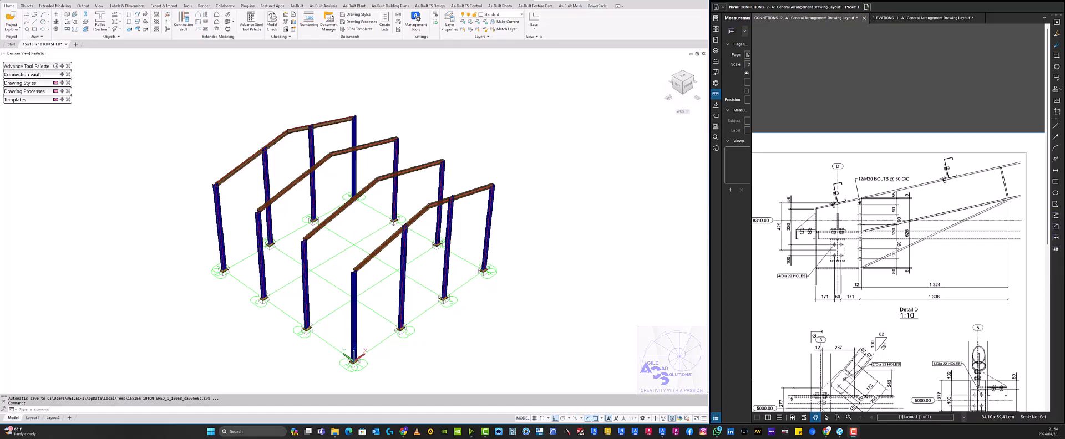
Step: Insert an Eaves haunch to flange connection between the front corner column and the front frame's rafter
left_click(62, 75)
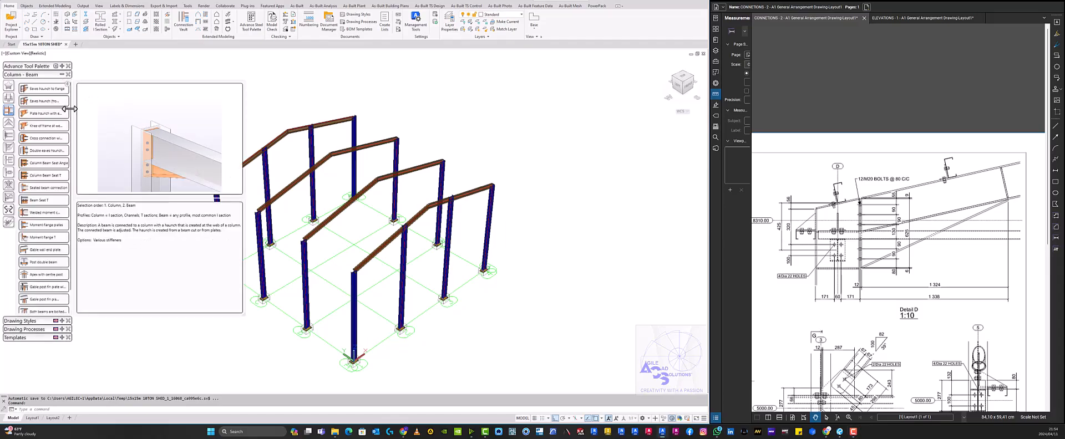
middle_click_drag(373, 222, 413, 185, "shift")
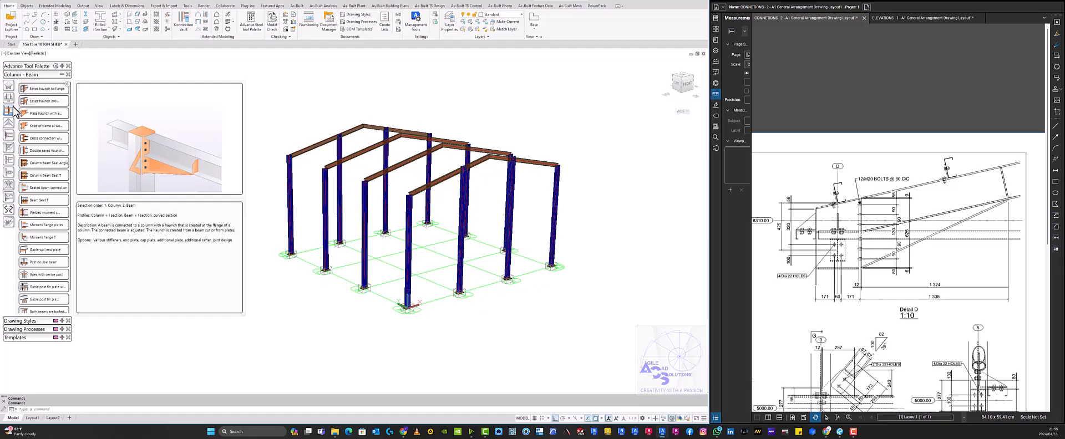
left_click(409, 205)
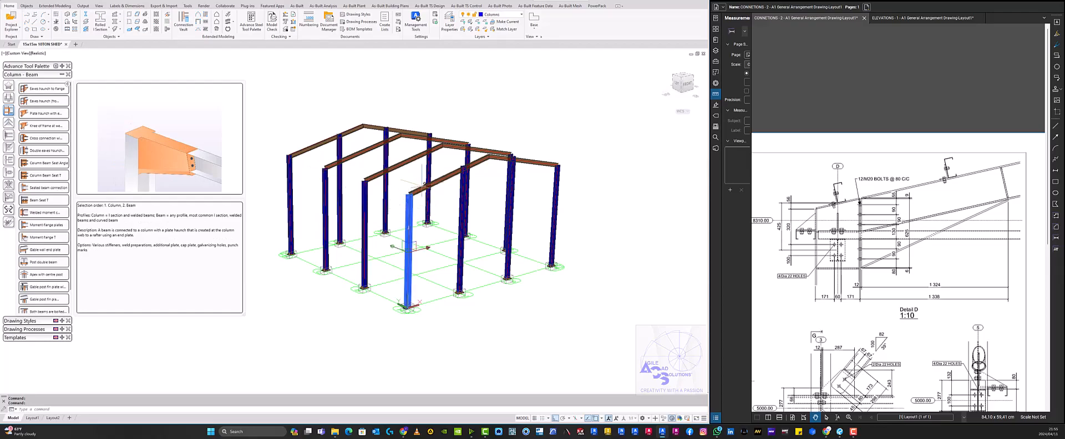
key("Escape")
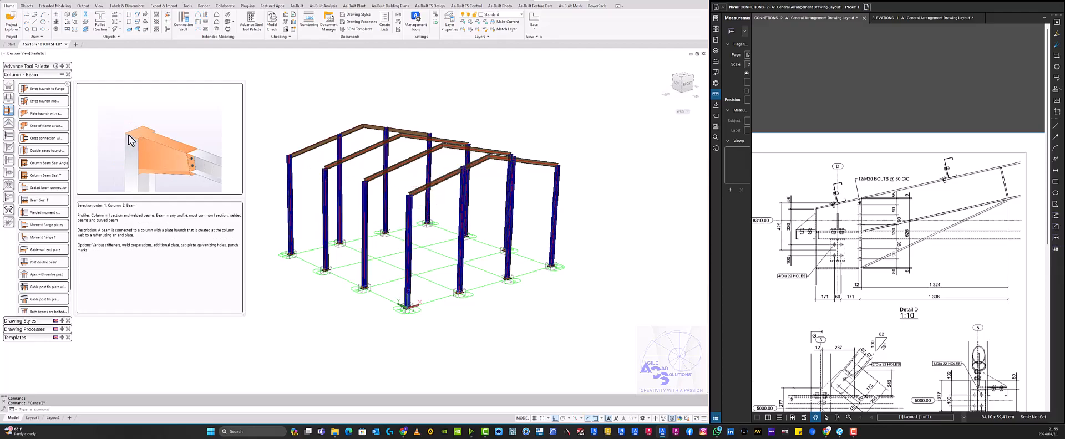
left_click(44, 90)
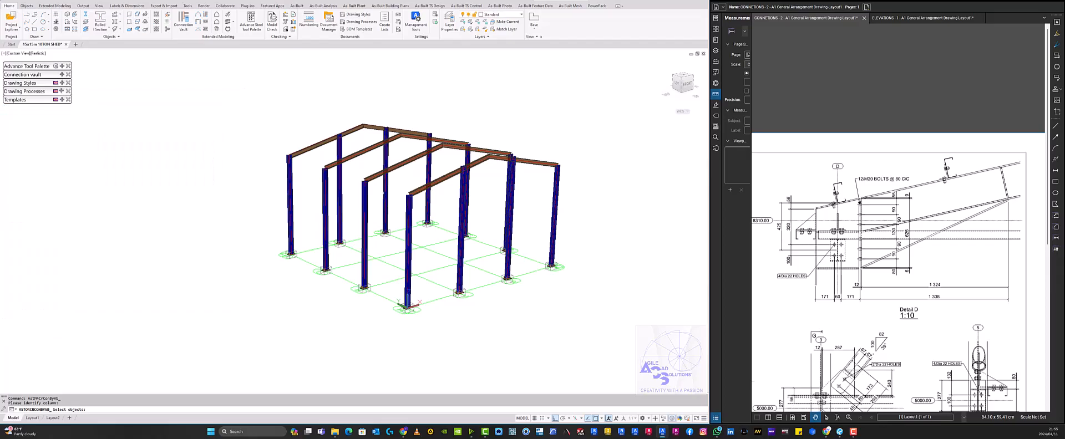
scroll(355, 222, "up", 3)
left_click(521, 179)
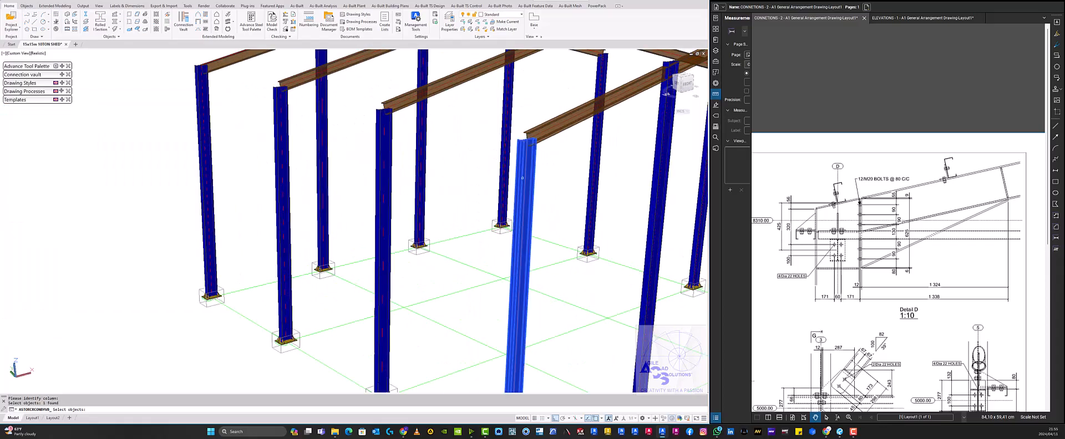
key("Return")
left_click(549, 131)
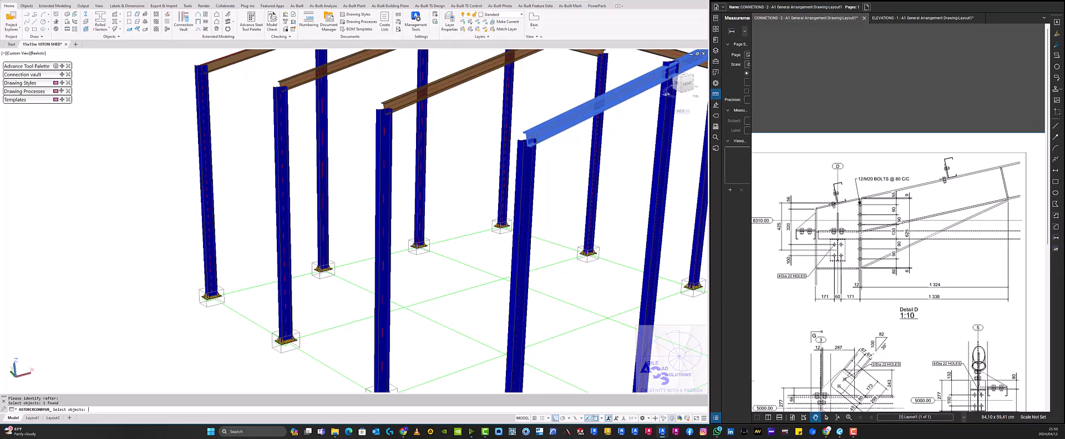
key("Return")
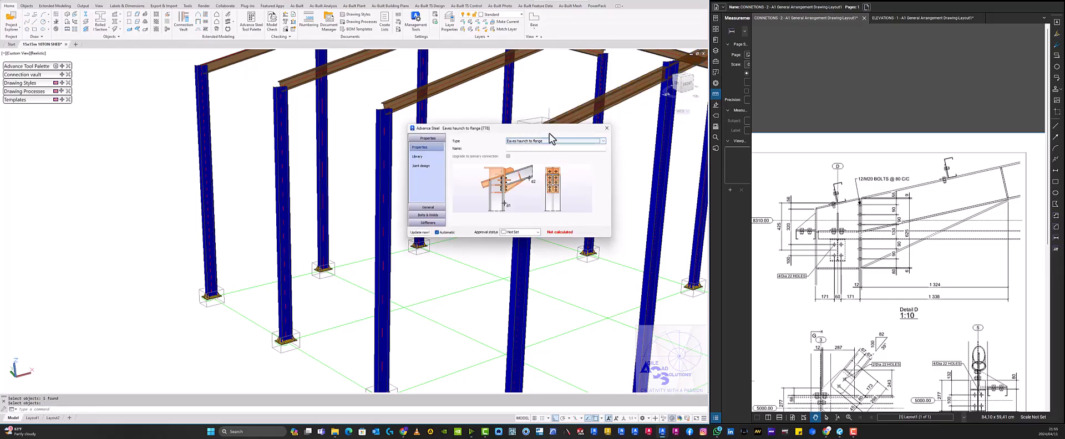
Step: Inspect the eaves haunch at the front corner column's top and close its properties
left_click_drag(554, 129, 396, 154)
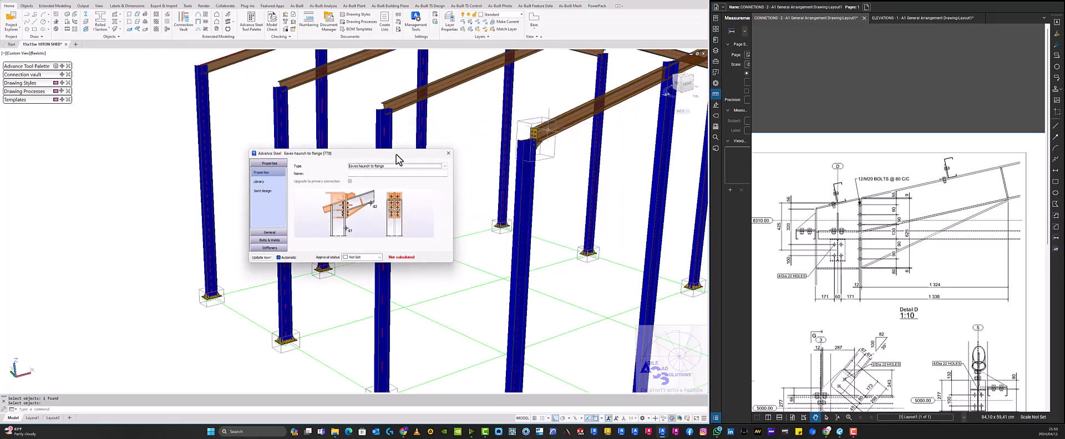
mouse_move(542, 179)
middle_mouse_down("shift")
mouse_move(577, 189)
mouse_move(559, 176)
middle_mouse_up("shift")
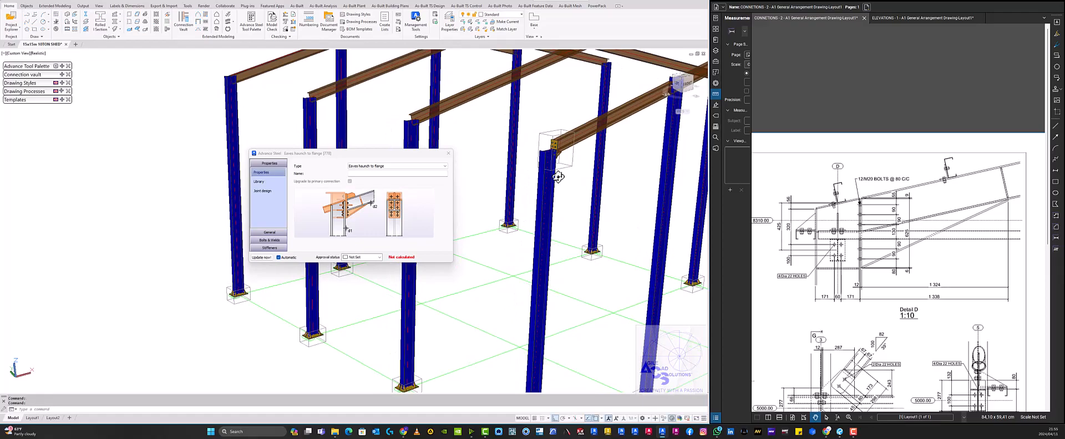
scroll(560, 147, "up", 2)
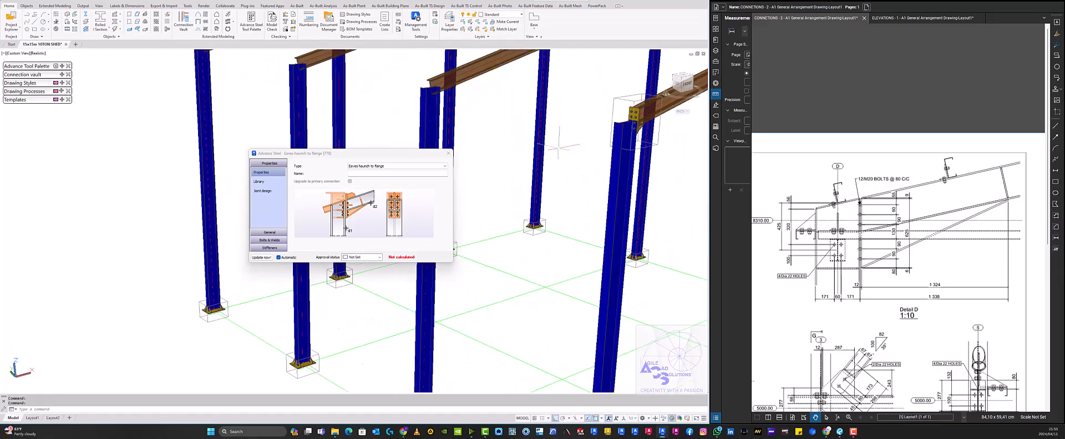
middle_click_drag(559, 147, 511, 177)
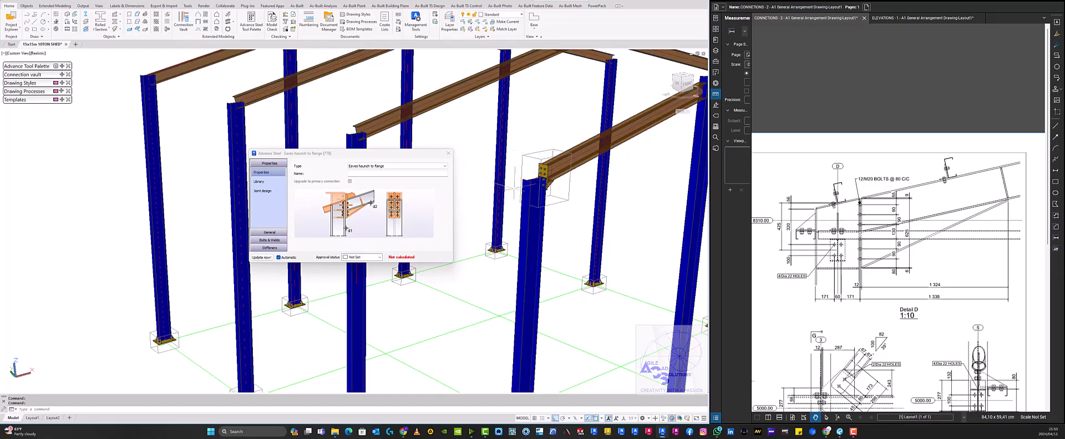
left_click(448, 155)
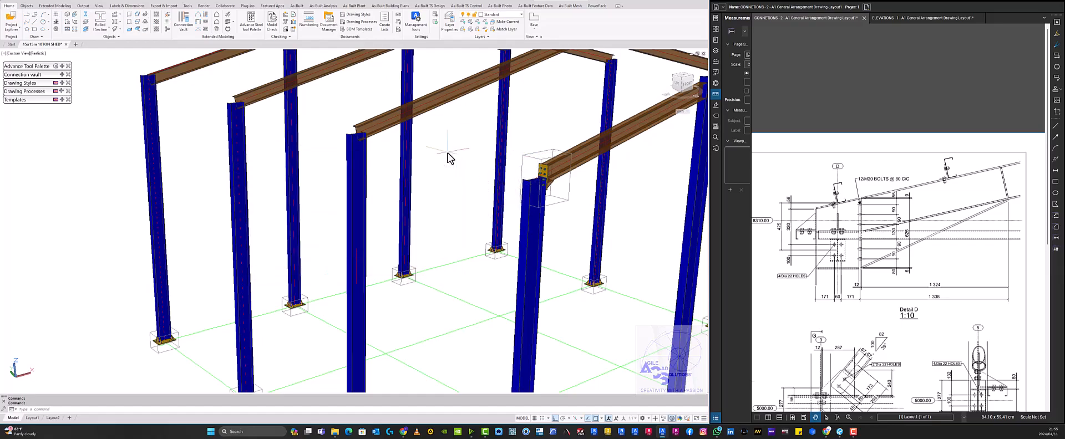
Step: Extend the front corner column upward by 300 mm at its top end
scroll(538, 200, "up", 2)
scroll(538, 202, "down", 2)
middle_click_drag(573, 184, 535, 208)
scroll(534, 209, "up", 3)
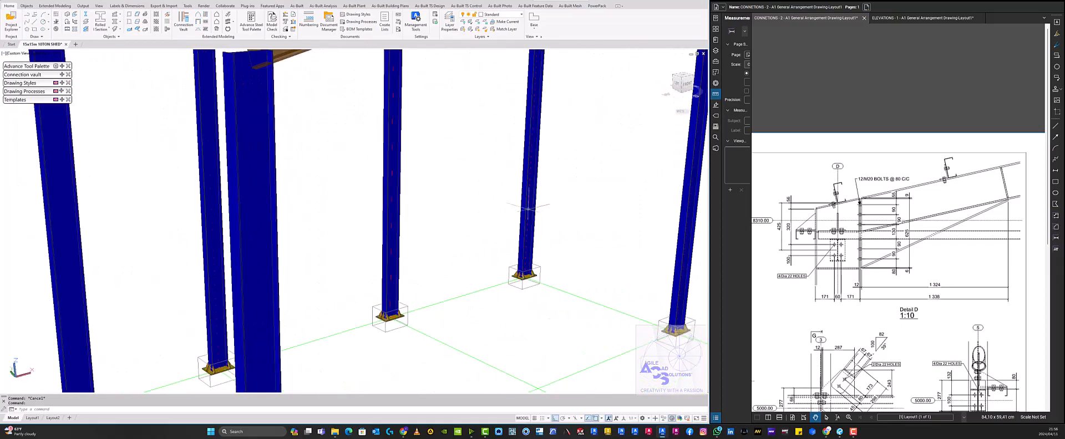
scroll(531, 202, "down", 2)
left_click(580, 208)
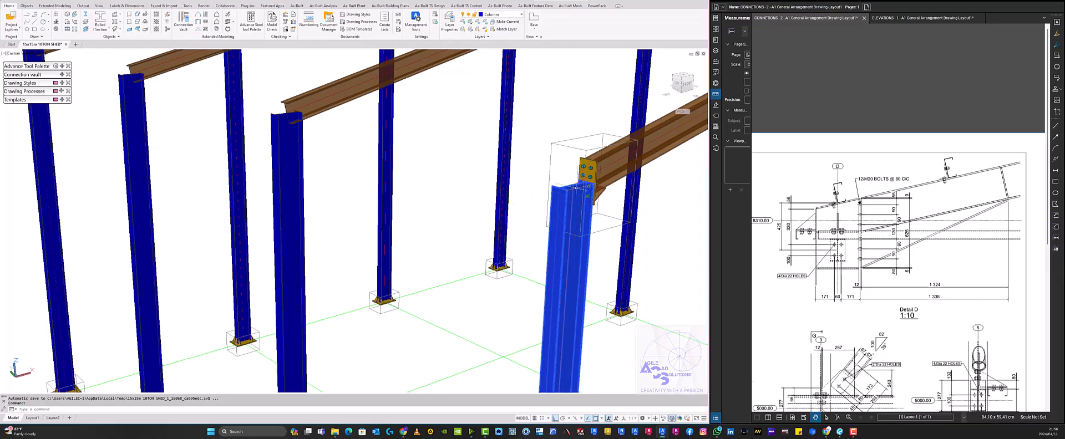
left_click(578, 188)
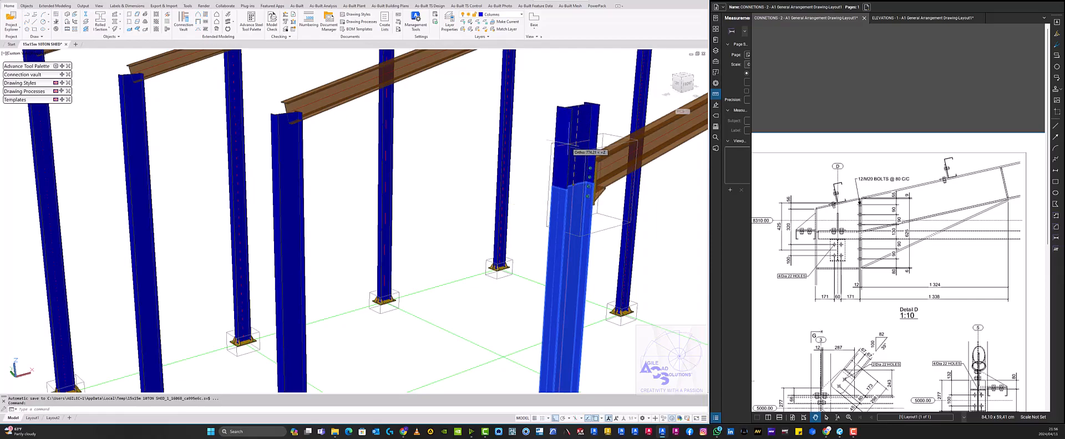
type("3")
key("Return")
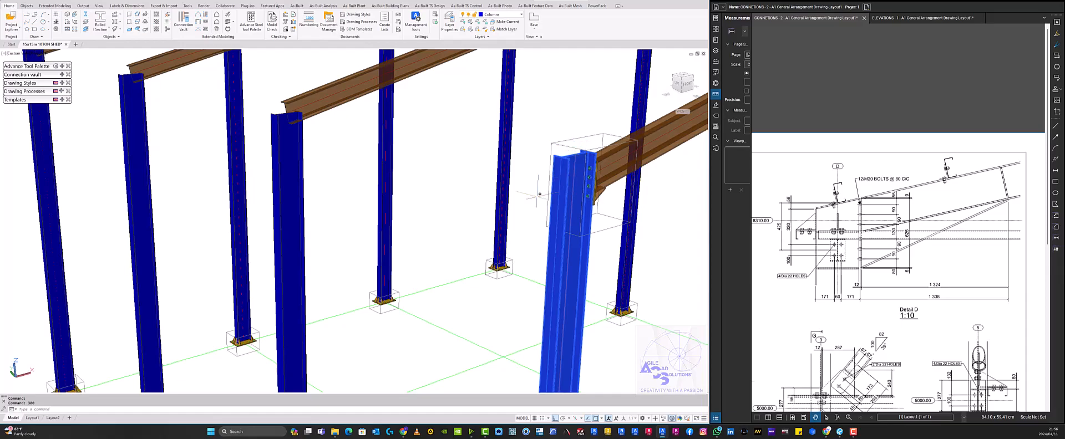
scroll(516, 208, "down", 5)
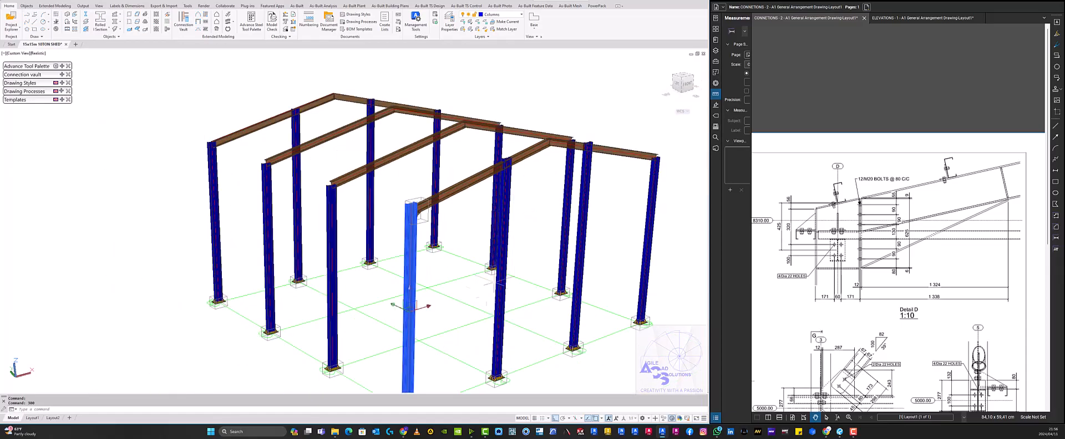
left_click(330, 211)
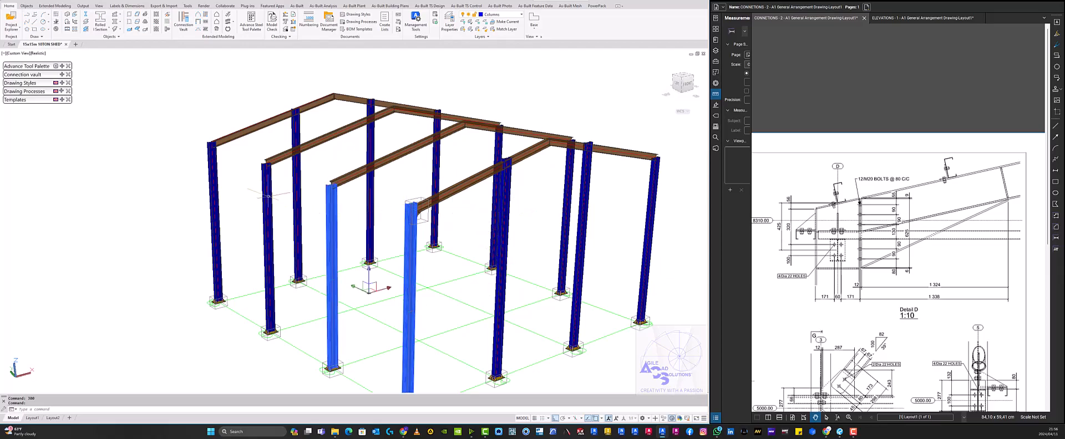
left_click(268, 188)
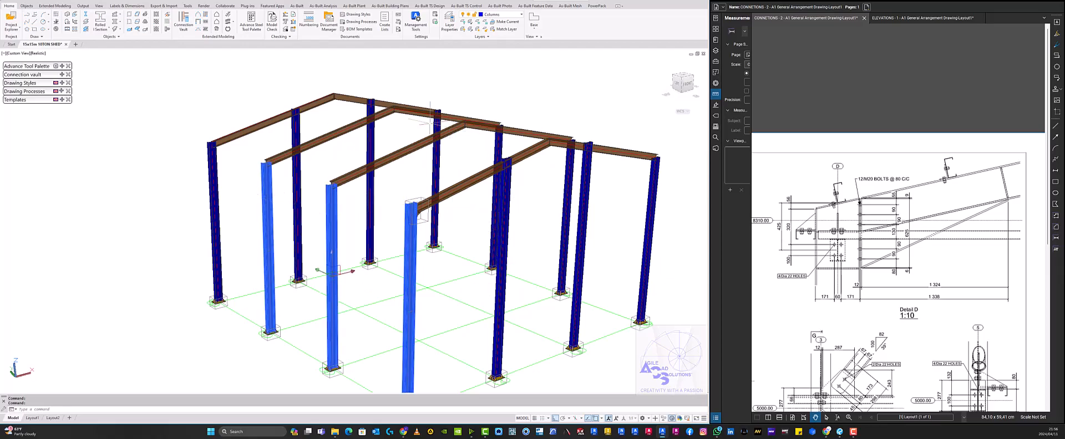
key("Escape")
Step: Delete the eaves haunch connection between the extended corner column and its rafter
middle_click_drag(424, 215, 440, 195)
scroll(438, 194, "up", 2)
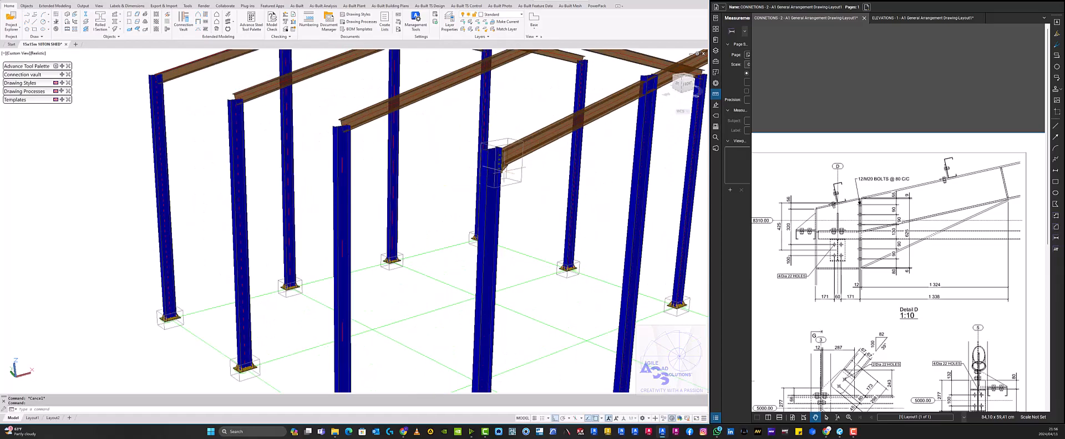
scroll(503, 169, "up", 2)
left_click(562, 133)
key("Delete")
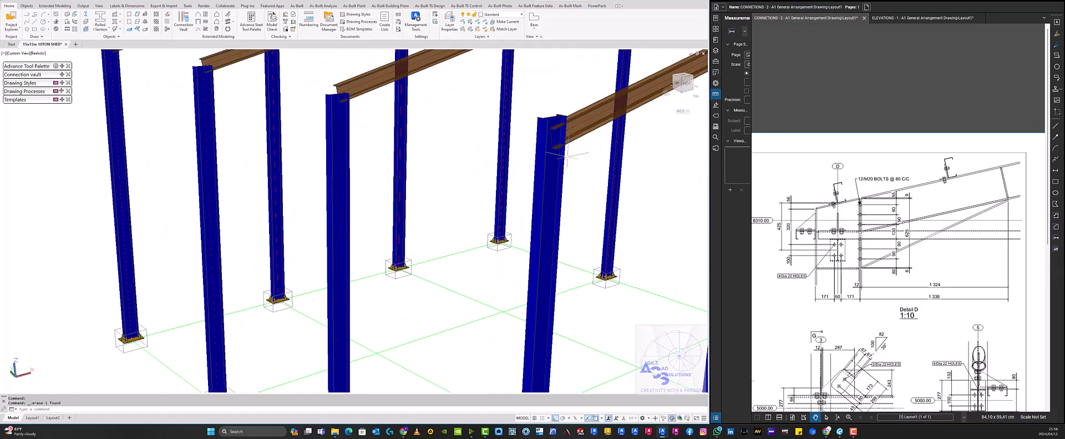
Step: Delete the base plates of both inner frames' four columns and of the front frame's opposite corner column
scroll(548, 151, "down", 5)
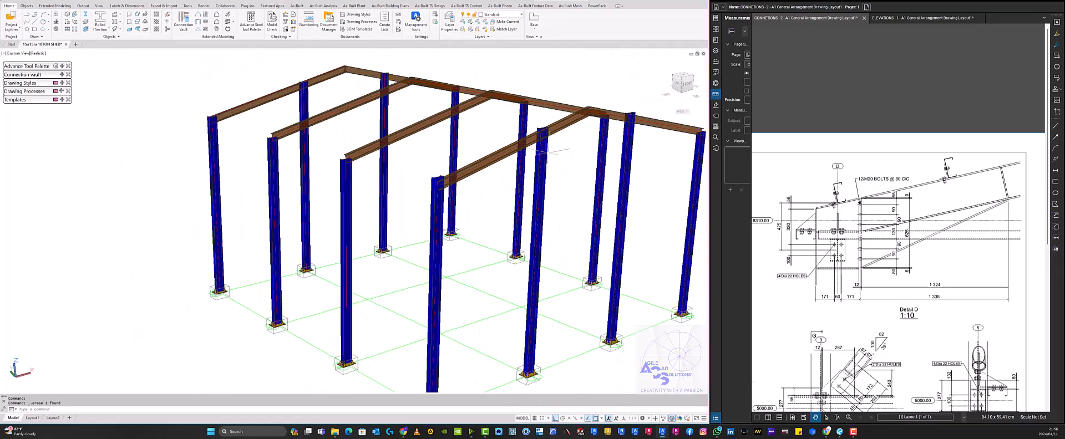
scroll(547, 147, "up", 3)
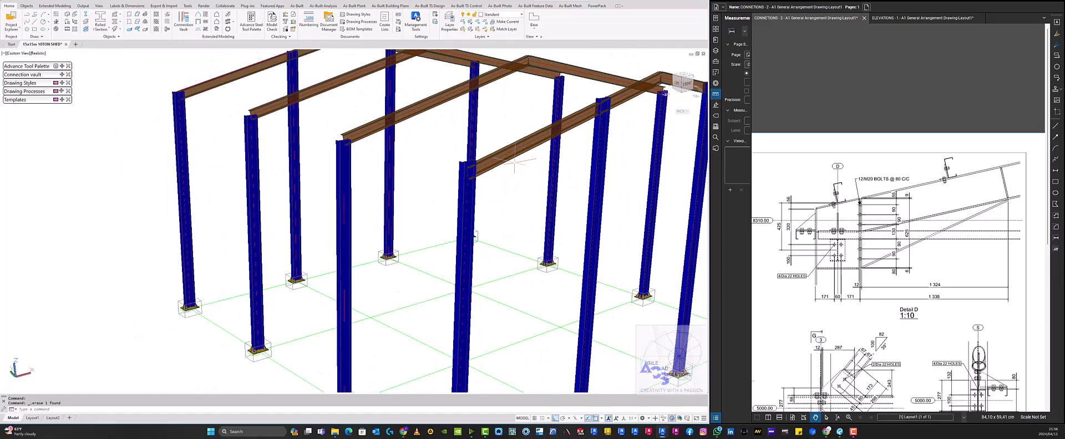
scroll(336, 244, "up", 3)
scroll(333, 239, "down", 1)
left_click(354, 335)
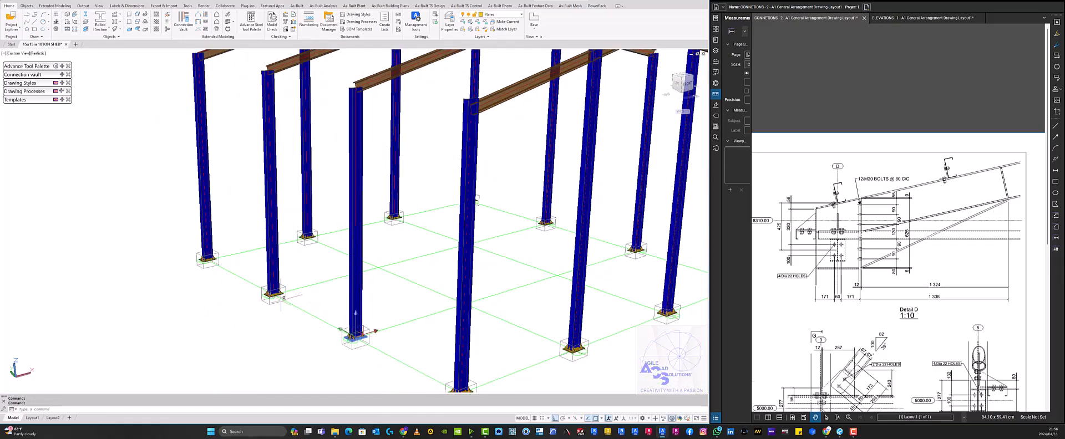
left_click(272, 293)
left_click(546, 223)
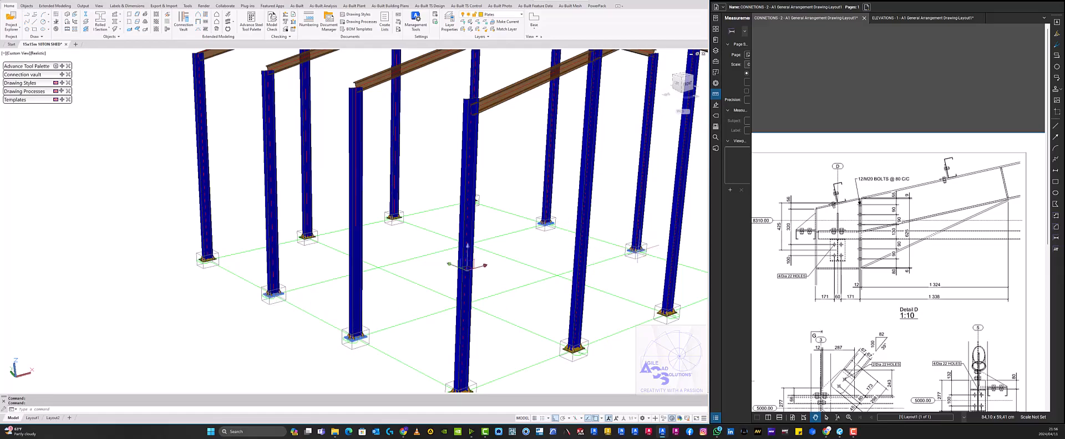
scroll(622, 284, "down", 1)
scroll(642, 271, "up", 3)
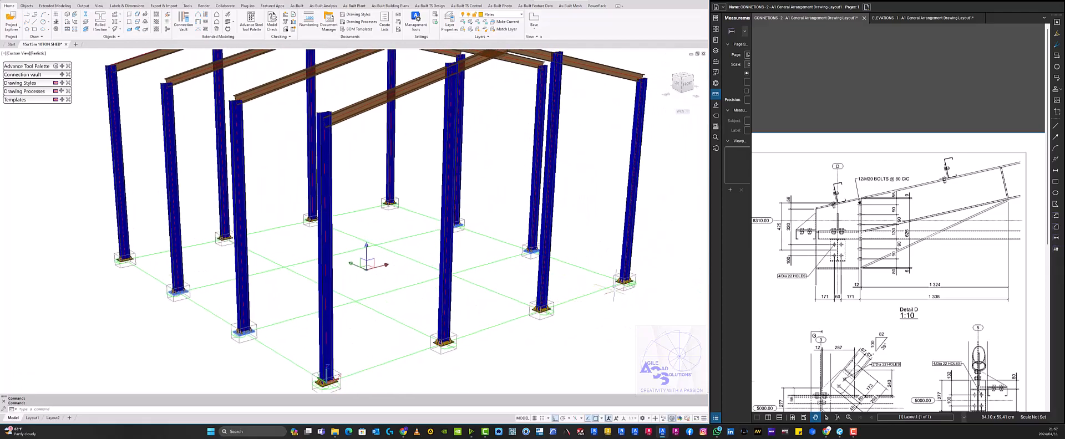
left_click(623, 277)
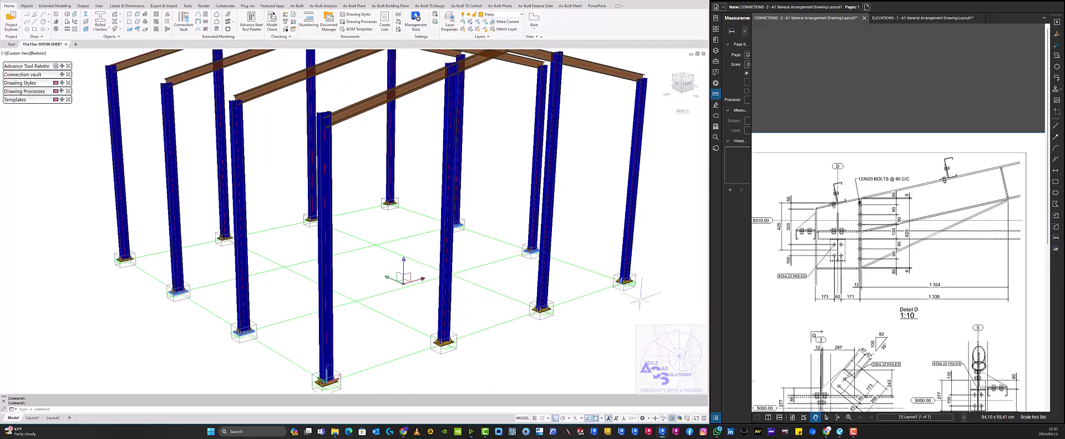
key("Delete")
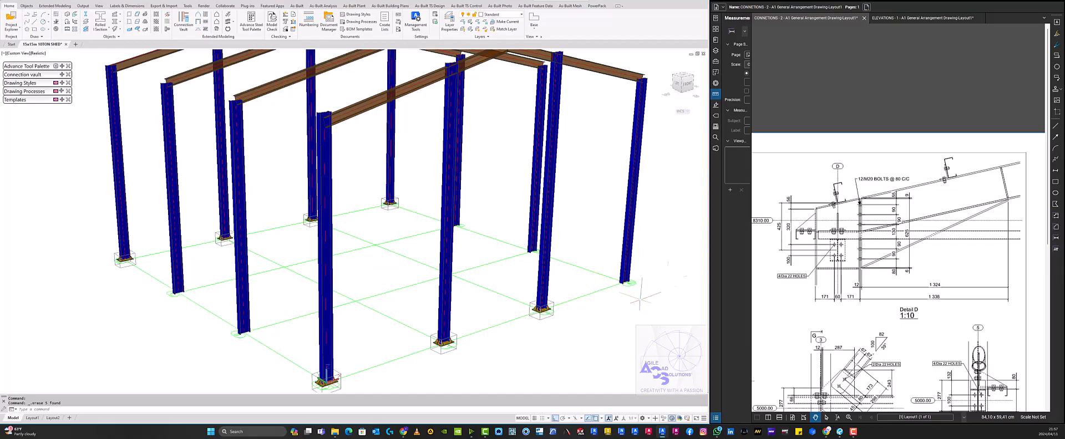
Step: Delete the five columns without base plates: the four inner-frame columns and the front frame's opposite corner column
left_click(636, 200)
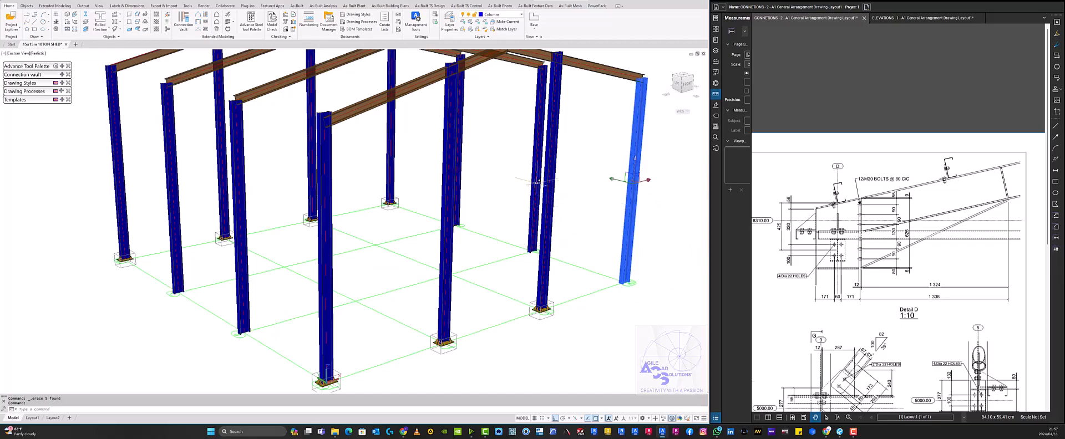
left_click(536, 182)
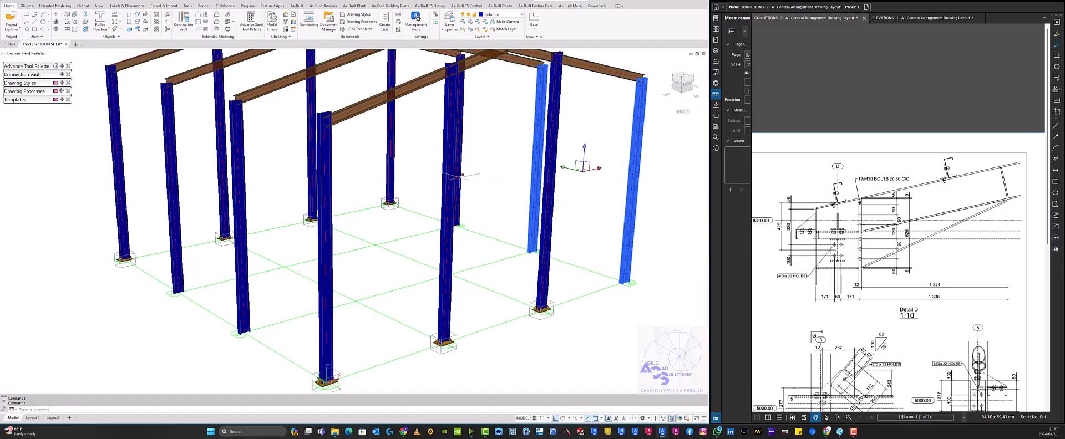
left_click(462, 175)
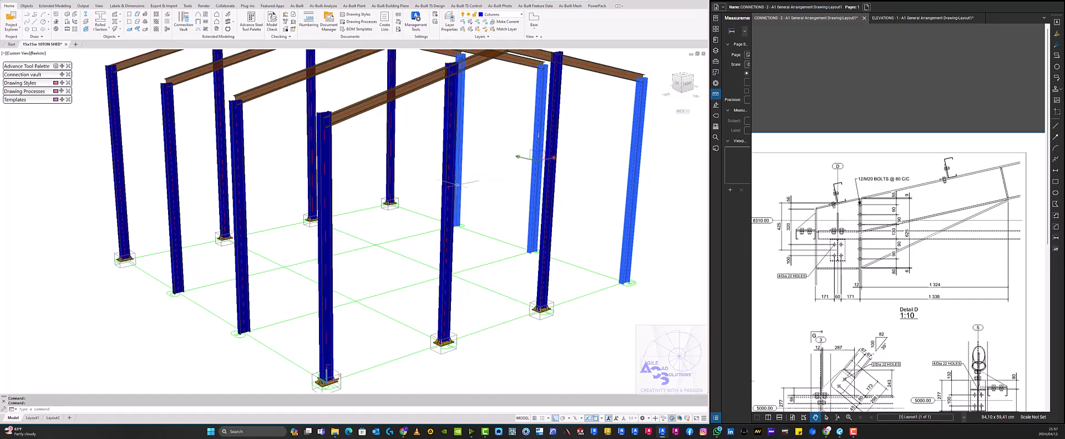
left_click(246, 236)
left_click(173, 197)
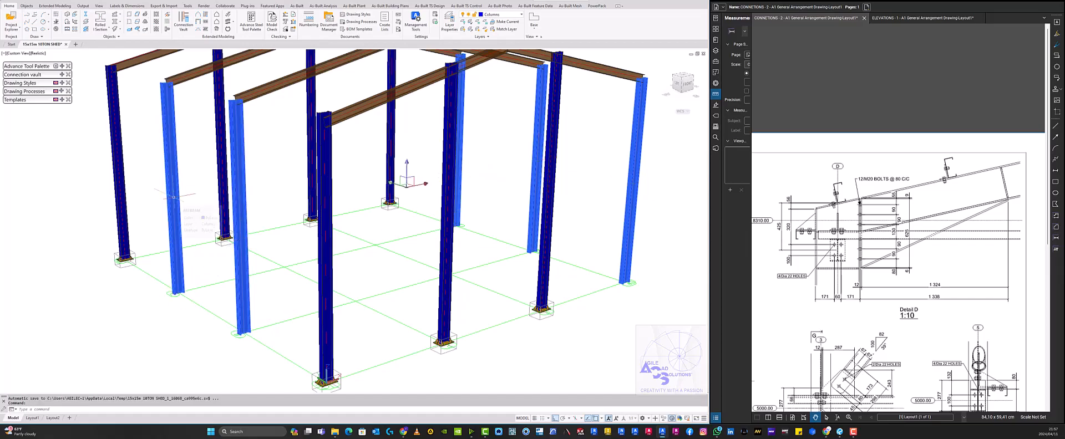
key("Delete")
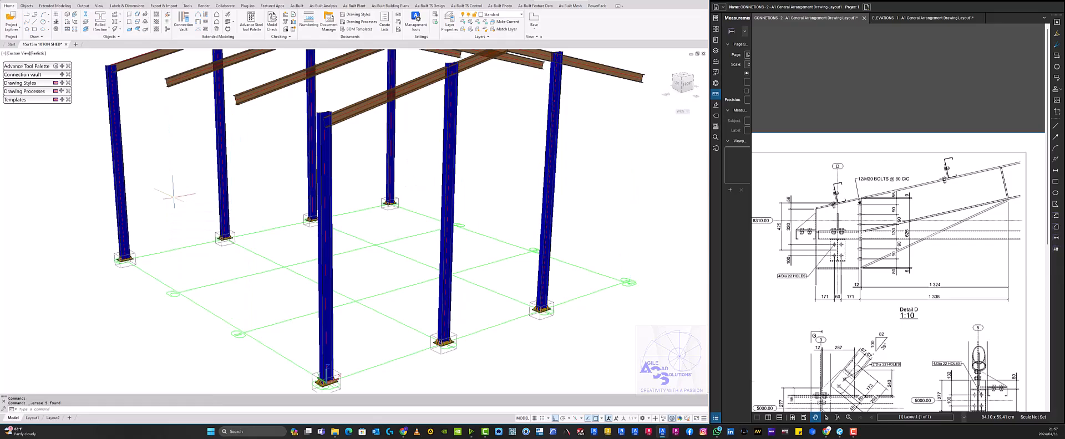
middle_click_drag(286, 314, 282, 292)
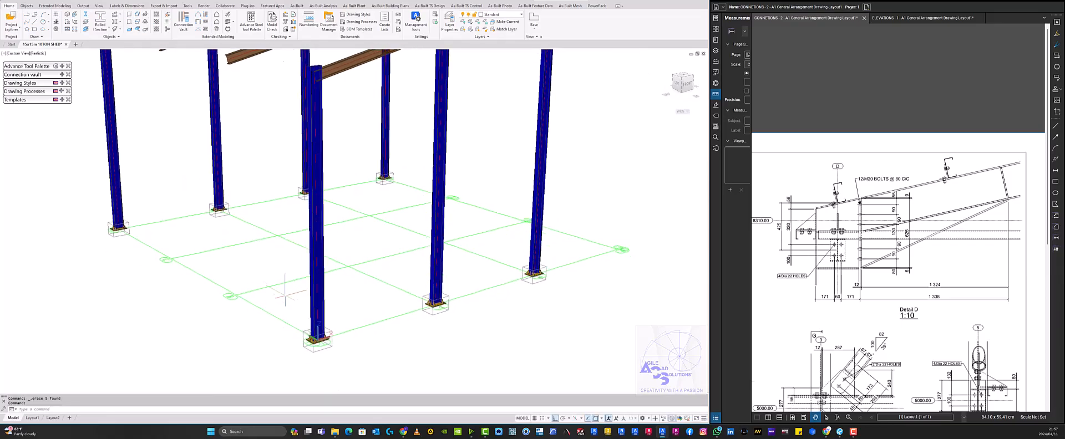
Step: Copy the front corner column with its base plate connection to the opposite corner of the front frame, using the grid axis ends as reference points
scroll(285, 292, "down", 3)
scroll(294, 300, "up", 1)
left_click(339, 351)
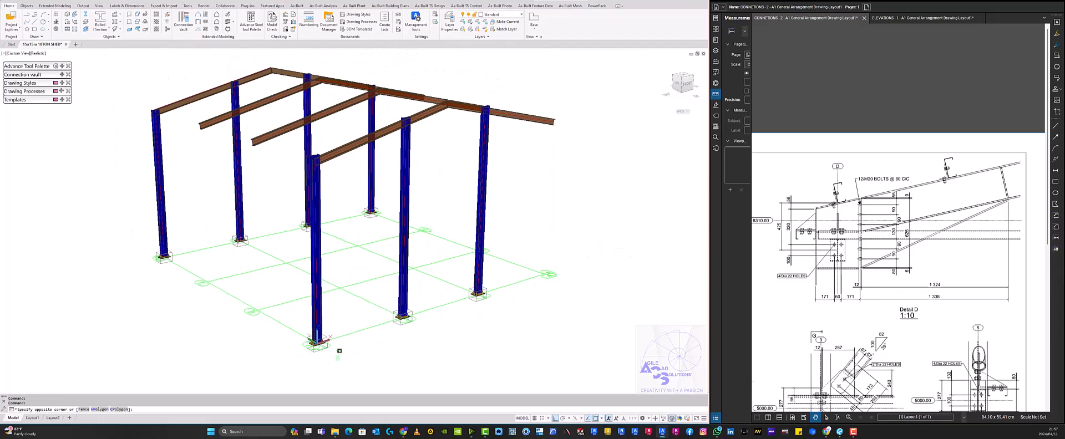
left_click(298, 303)
left_click(383, 375)
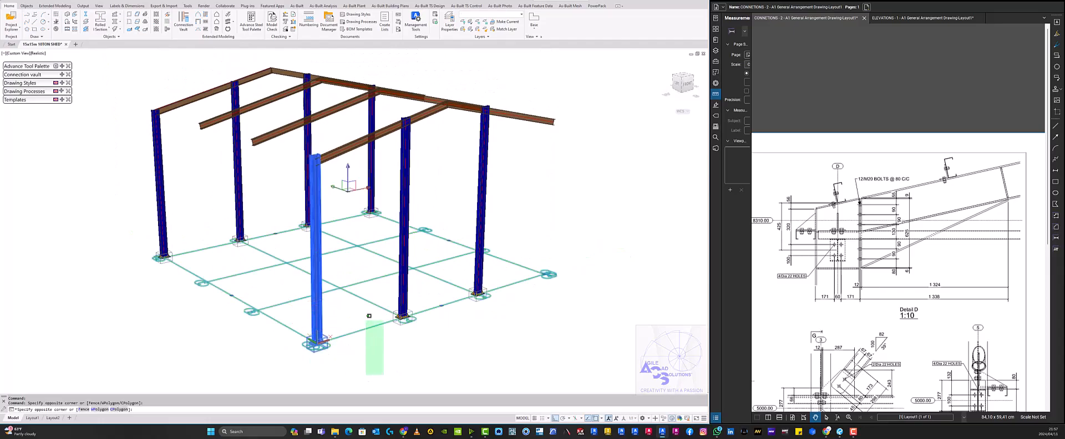
left_click(369, 316, "shift")
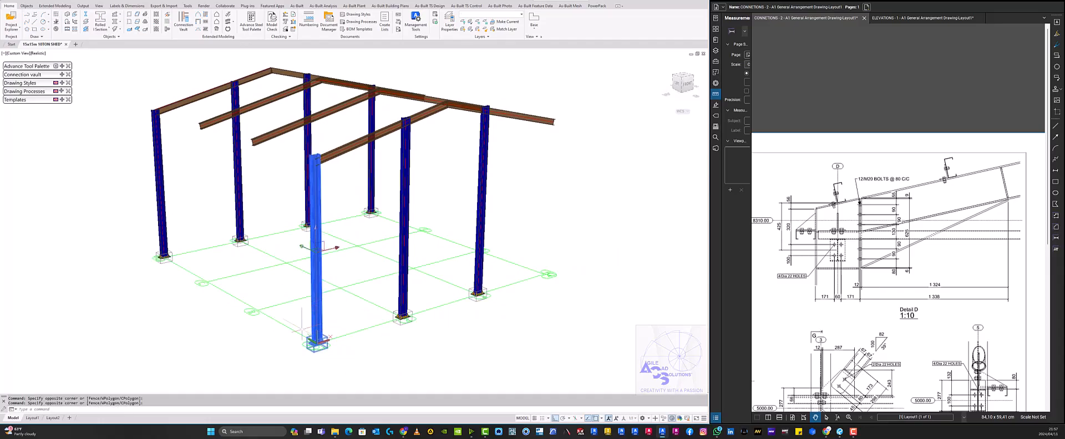
right_click(355, 284)
left_click(373, 143)
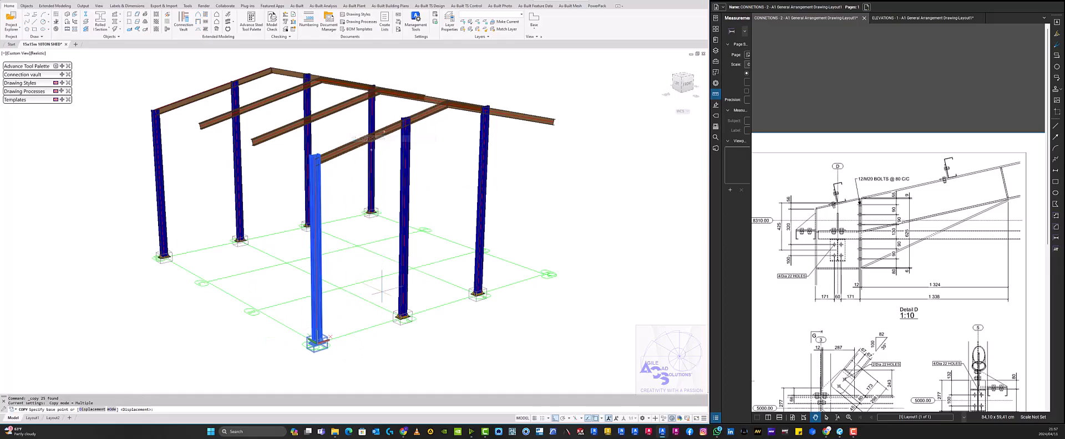
left_click(258, 311)
middle_click_drag(357, 278, 438, 276, "shift")
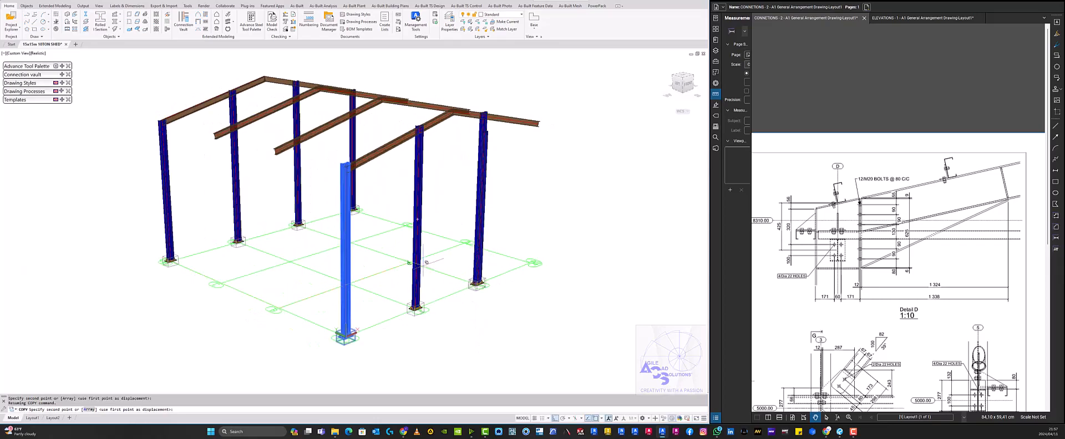
left_click(464, 243)
key("Escape")
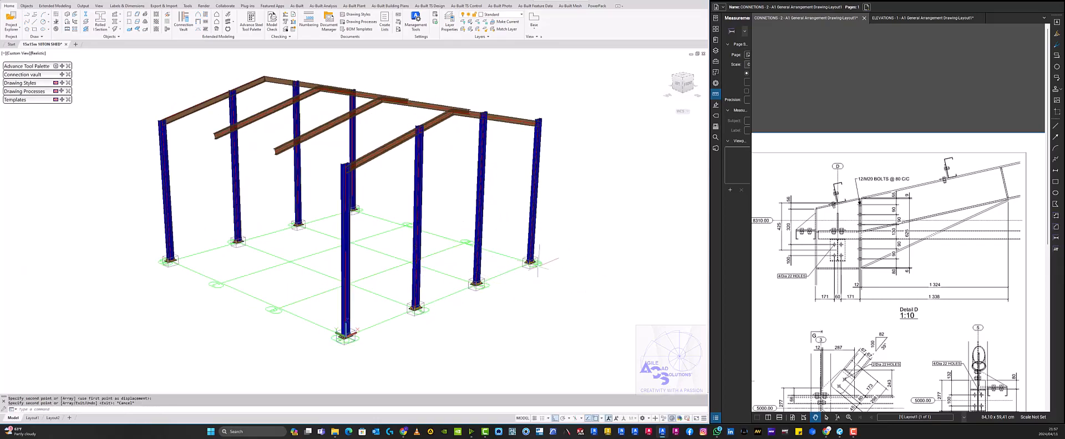
Step: Undo the copy of the front corner column and its base plate
scroll(539, 261, "up", 1)
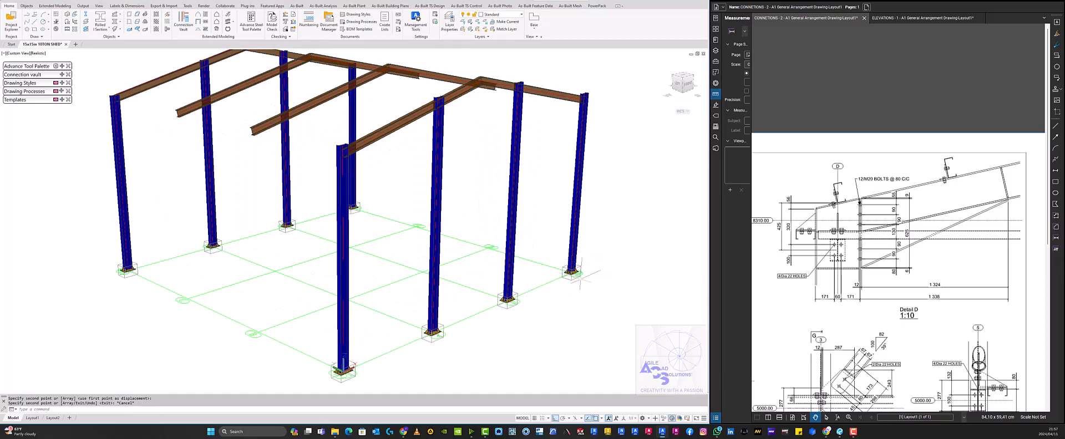
scroll(577, 269, "down", 2)
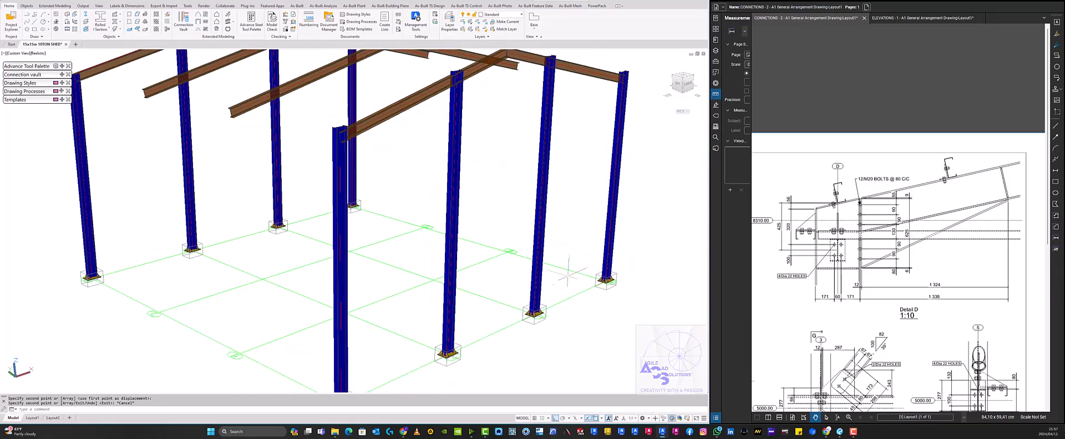
scroll(555, 289, "down", 2)
middle_click_drag(552, 297, 540, 306, "shift")
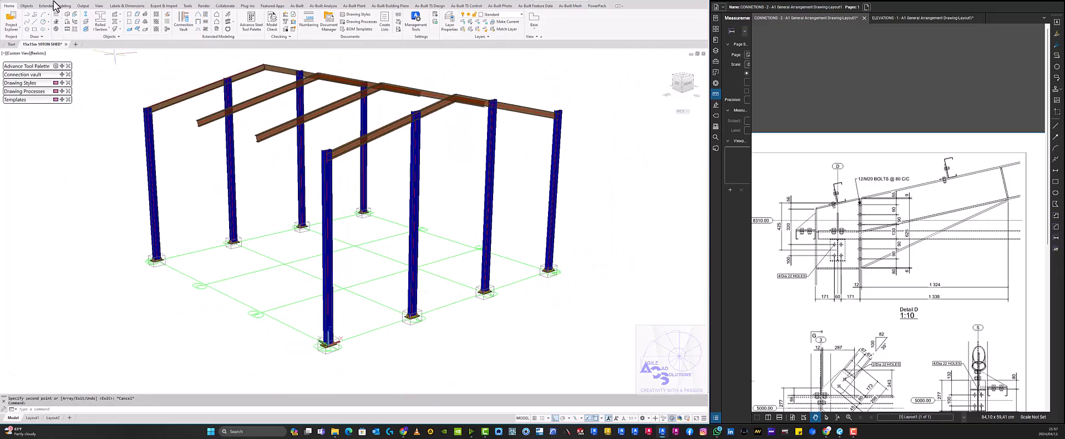
key("ctrl+z")
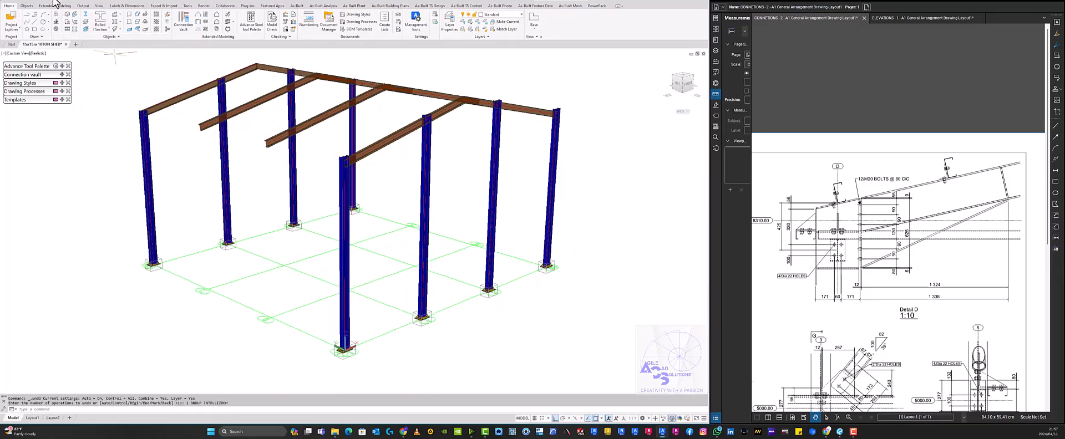
key("ctrl+z")
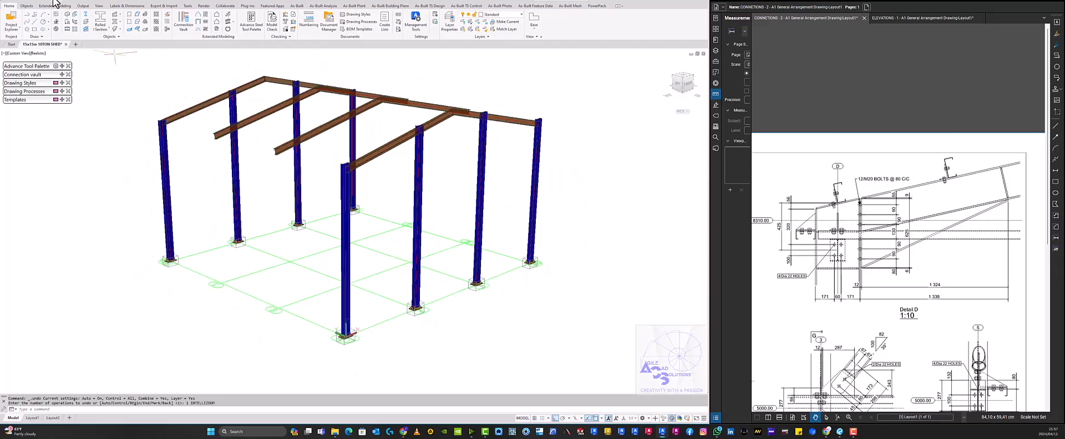
key("ctrl+z")
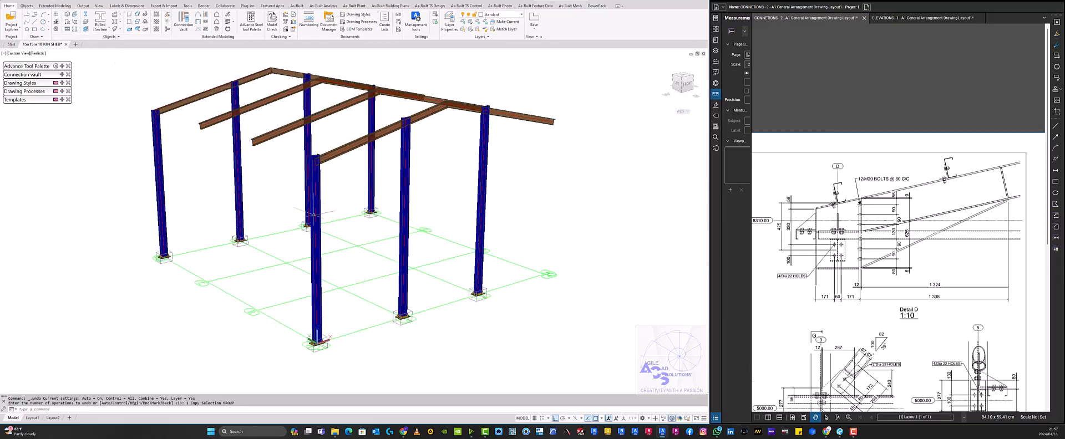
key("Escape")
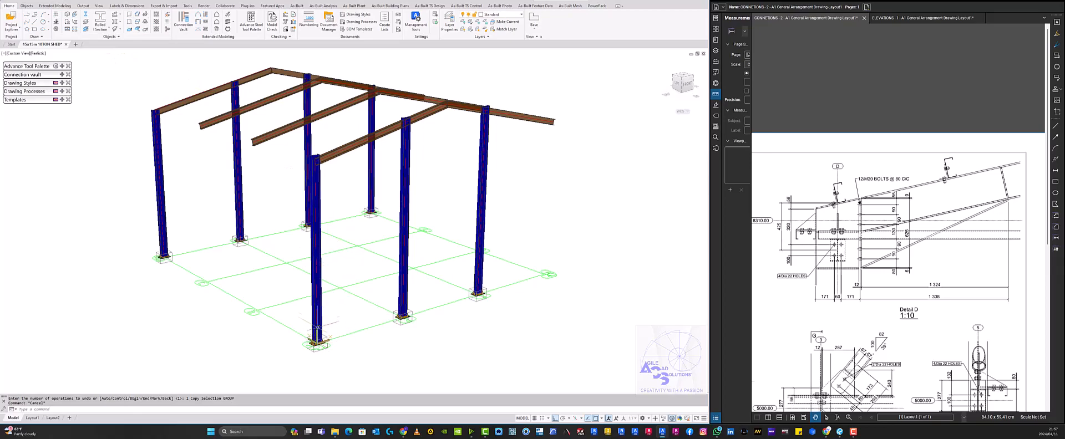
Step: Copy only the front corner column, without its base plate, to the front frame's opposite corner between the grid axis ends
left_click(325, 269)
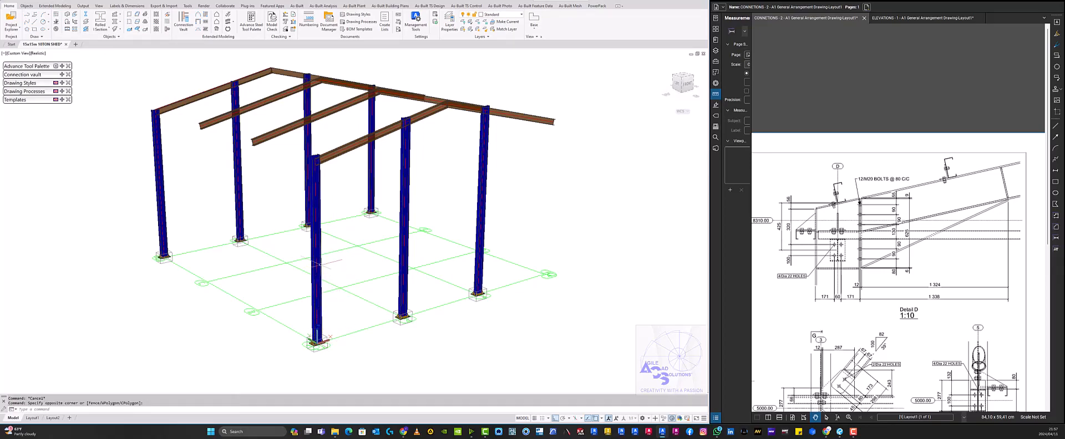
left_click(311, 254)
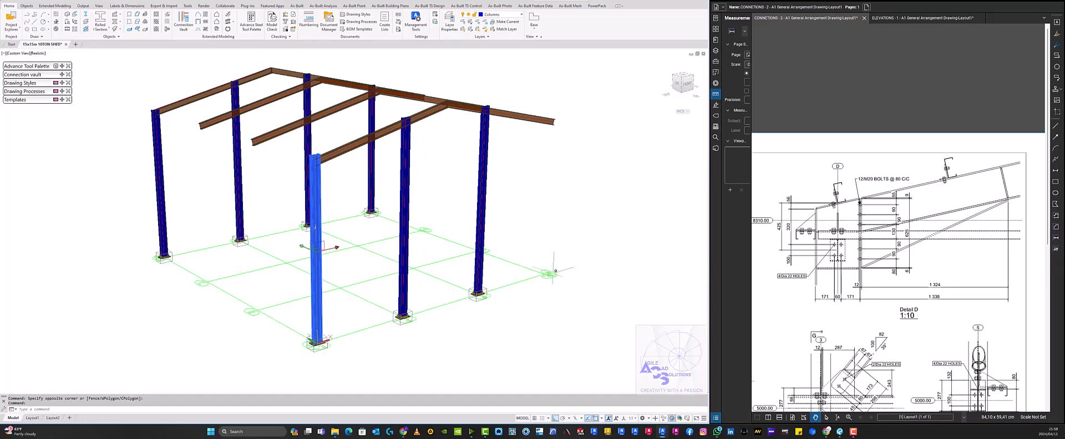
right_click(524, 187)
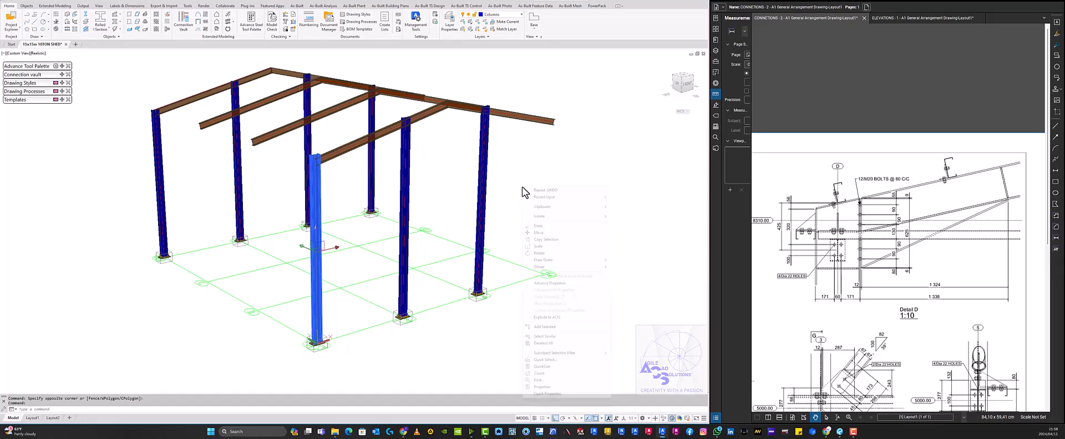
left_click(546, 240)
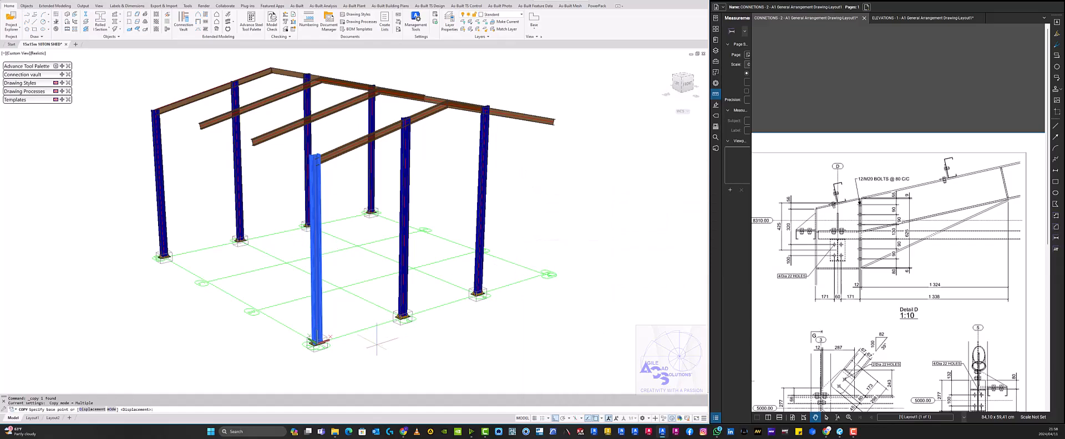
left_click(257, 311)
scroll(264, 308, "up", 3)
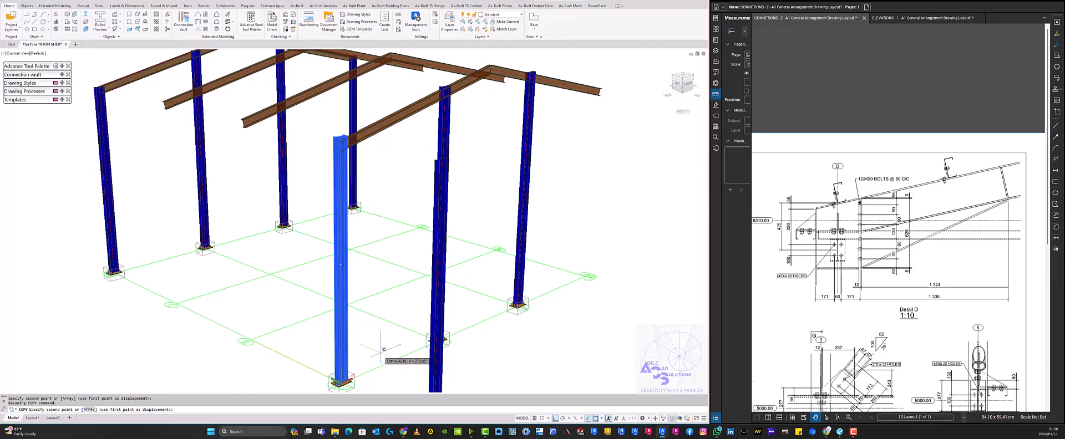
left_click(498, 248)
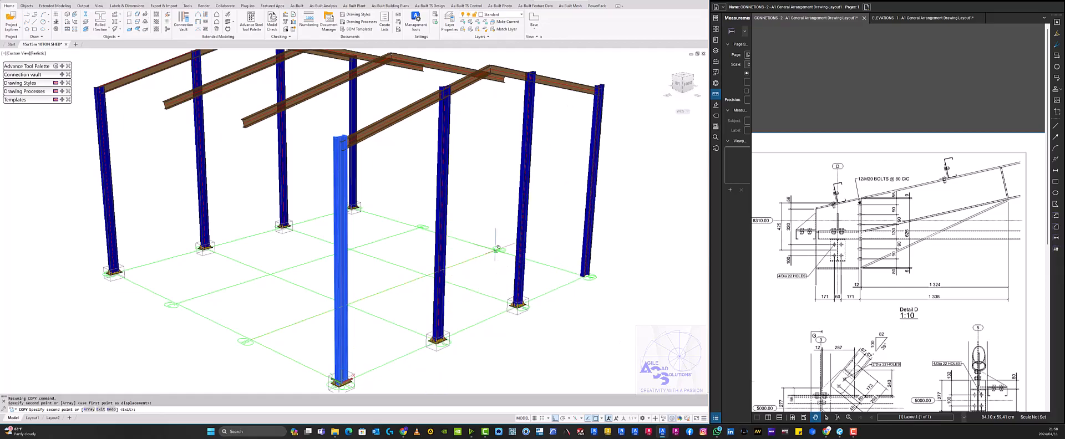
key("Escape")
scroll(591, 286, "down", 3)
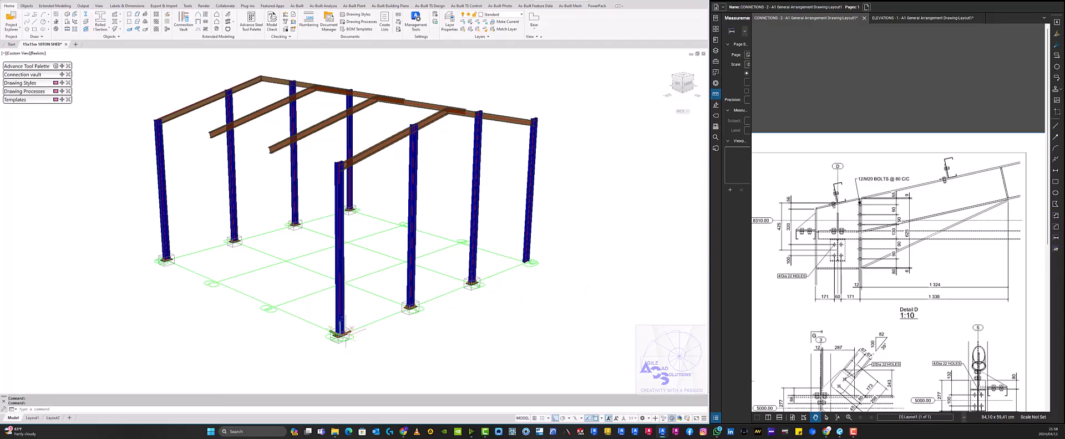
Step: Set the display type of the copied corner column to Exact with edge features
scroll(345, 334, "up", 2)
scroll(346, 334, "up", 1)
scroll(349, 342, "up", 1)
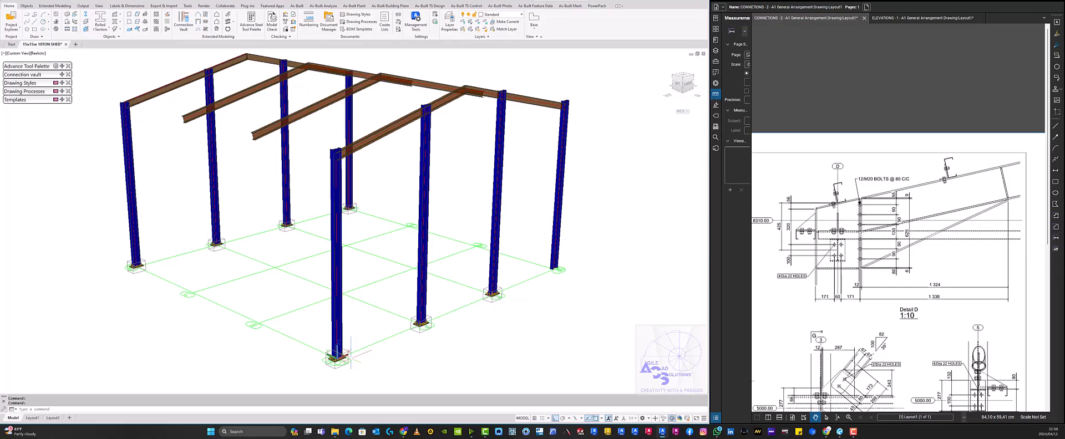
scroll(552, 307, "up", 3)
middle_click_drag(527, 304, 414, 283, "shift")
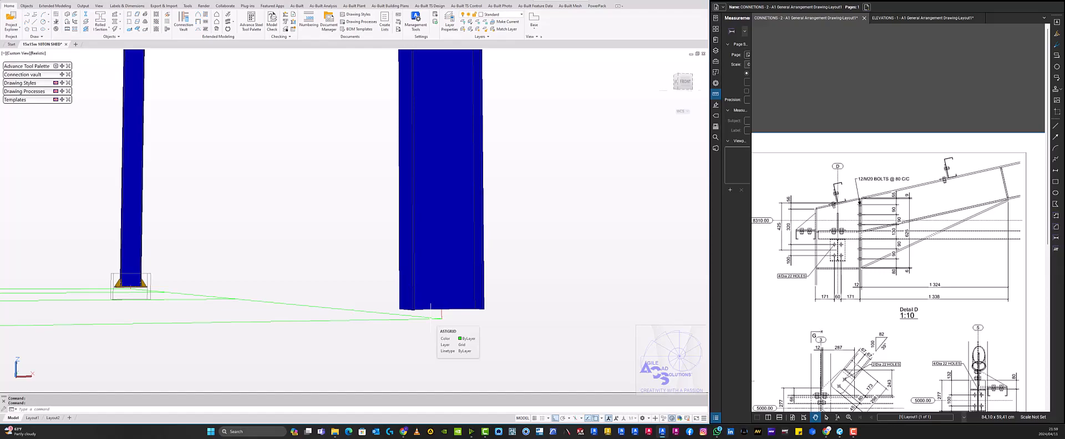
double_click(453, 220)
left_click_drag(369, 156, 320, 144)
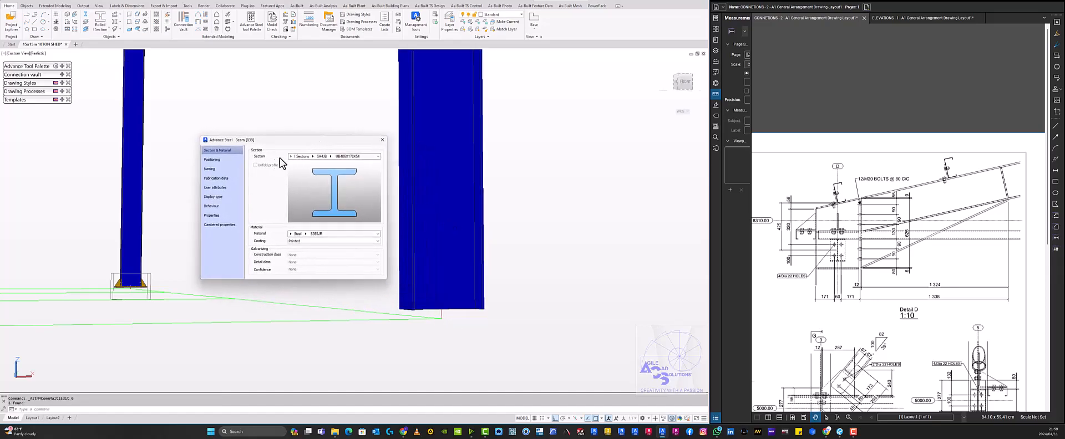
left_click(215, 198)
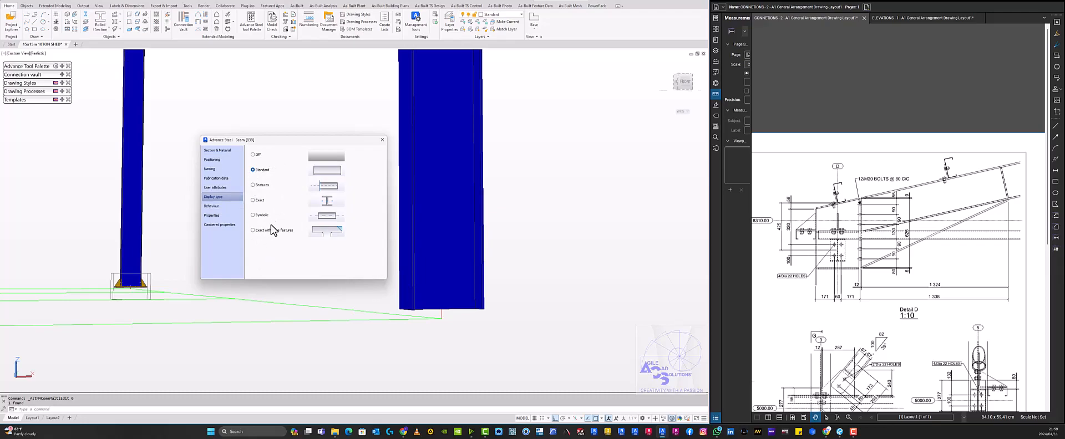
left_click(253, 230)
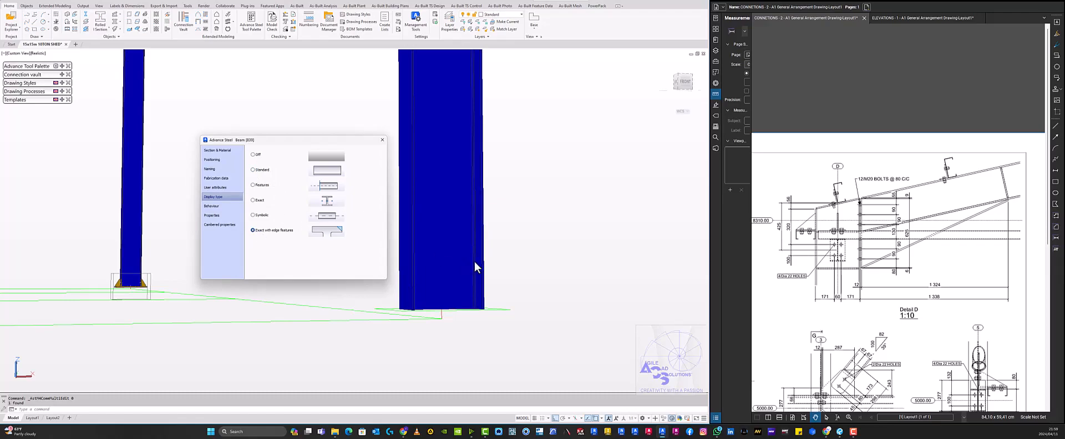
Step: Examine the foot of the copied column for a leftover cut feature and close its properties
left_click(538, 232)
scroll(536, 223, "up", 3)
scroll(536, 222, "down", 3)
scroll(532, 223, "up", 4)
scroll(531, 221, "down", 3)
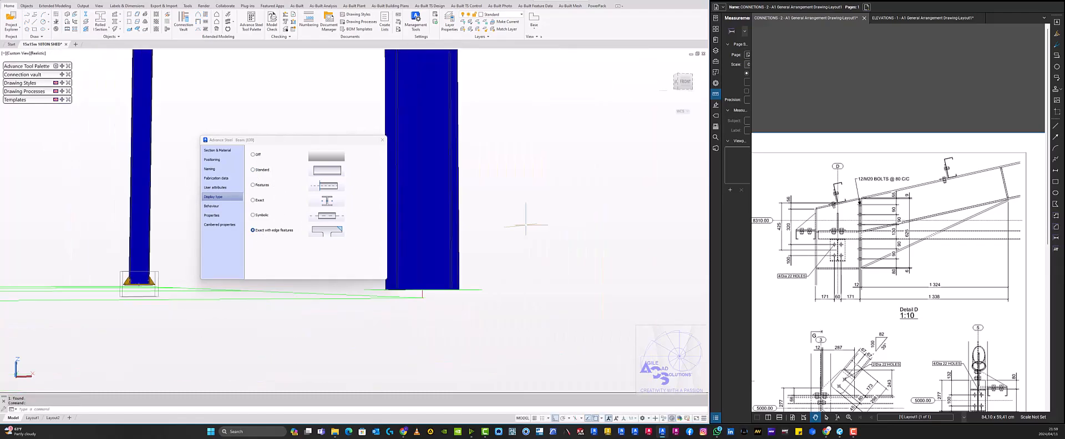
scroll(526, 222, "up", 2)
middle_click_drag(526, 227, 473, 159, "shift")
scroll(469, 235, "down", 3)
scroll(486, 182, "up", 1)
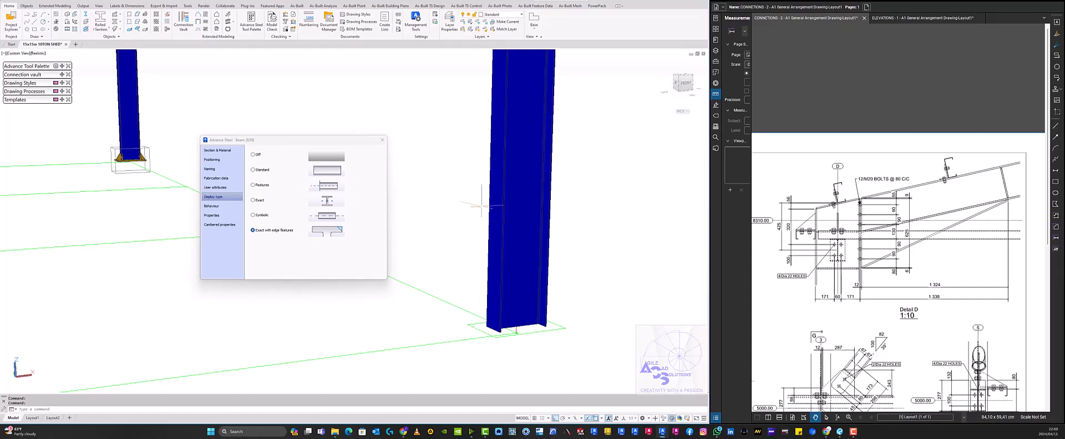
left_click(382, 140)
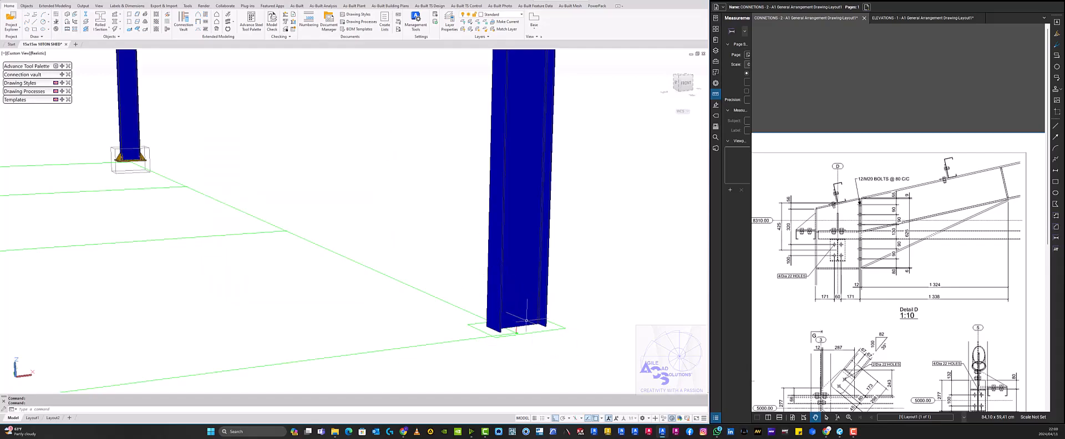
Step: Delete the cut feature at the foot of the copied corner column
left_click(561, 342)
left_click(562, 324)
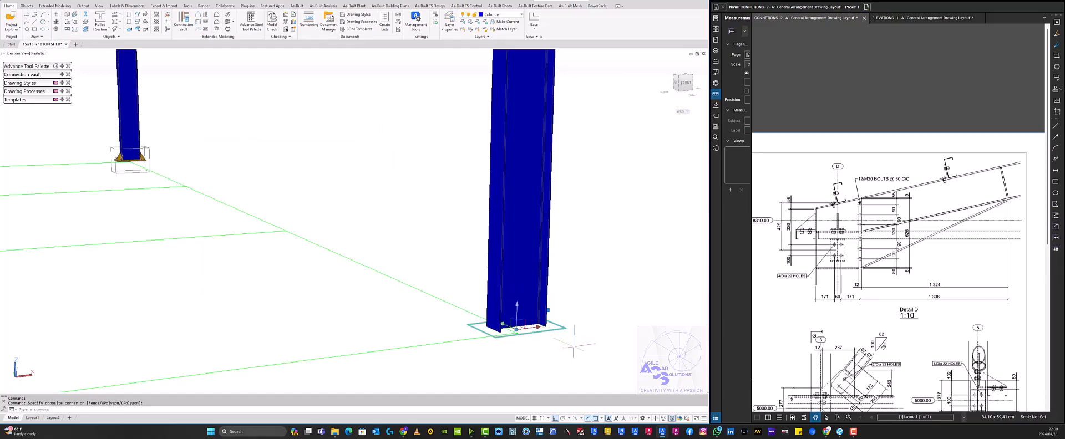
key("Delete")
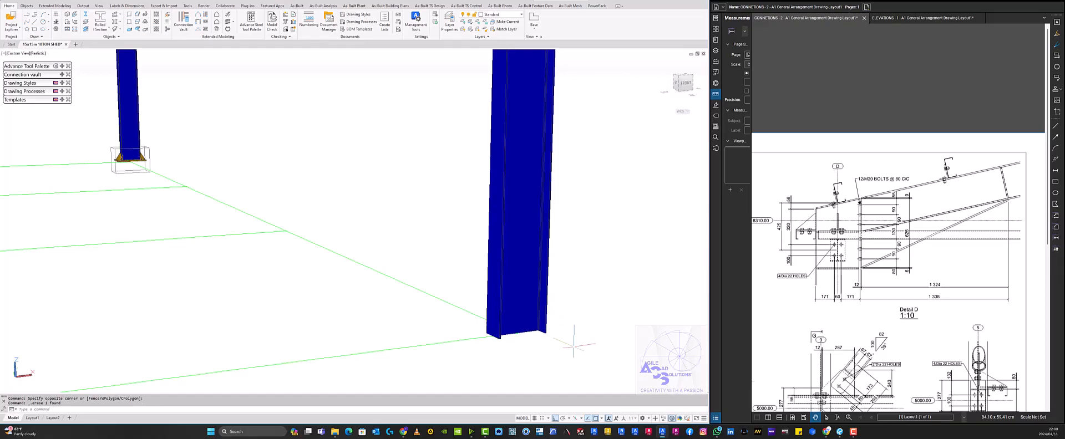
Step: Set the copied corner column's display type back to Standard and close its properties
double_click(513, 227)
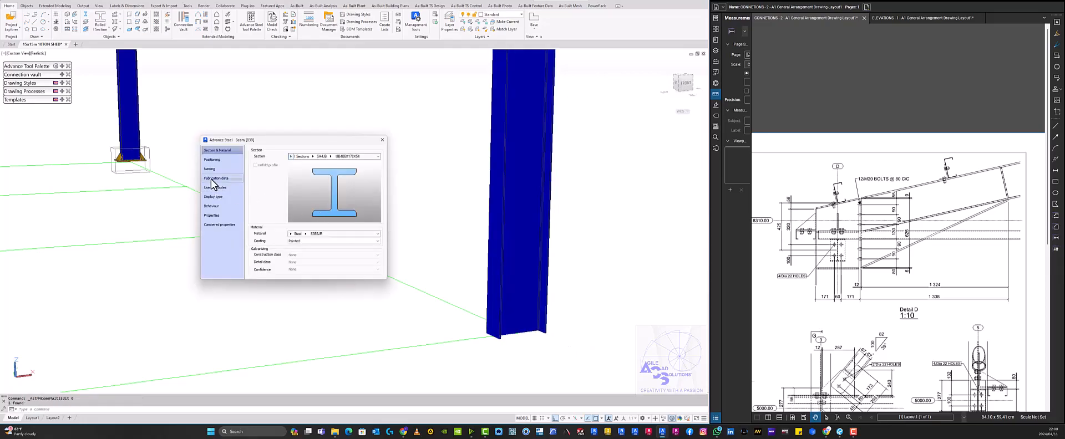
left_click(211, 178)
left_click(215, 206)
left_click(215, 197)
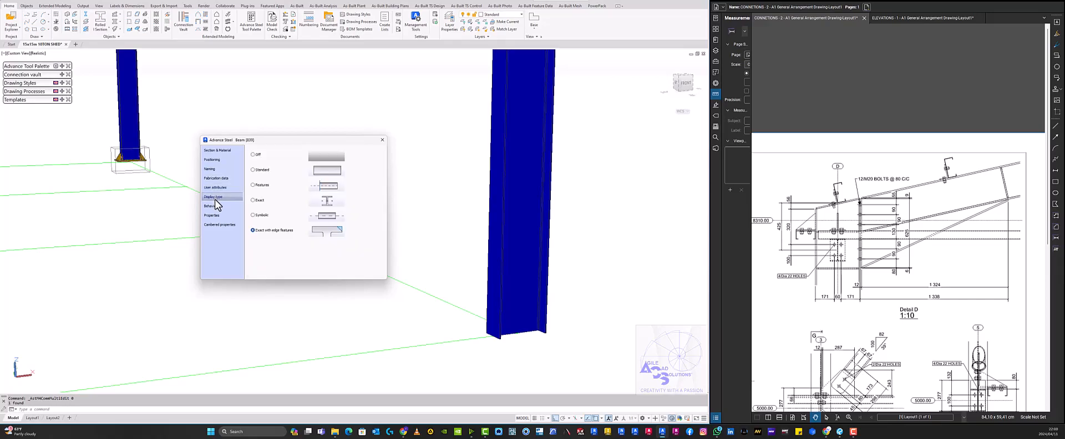
left_click(266, 171)
key("Escape")
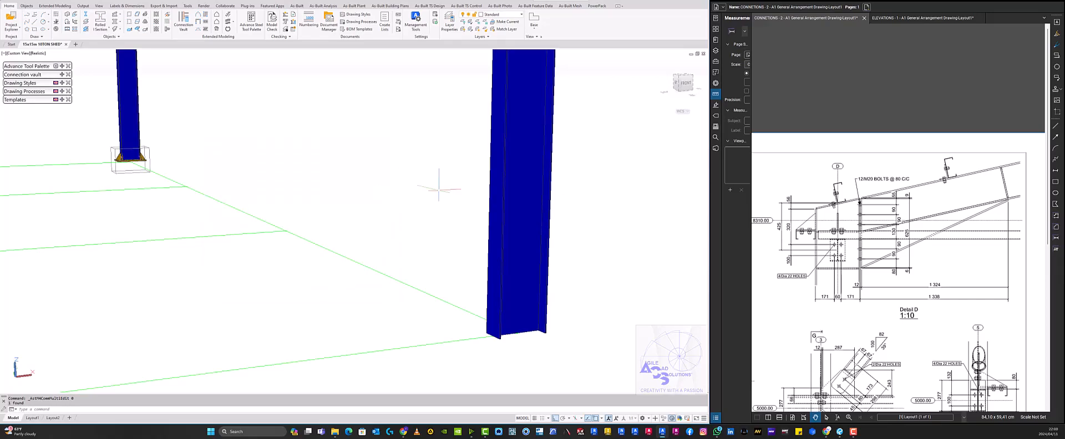
Step: Copy the corner column along the eaves line to the two intermediate frames, placing the first copy 5000 mm away
scroll(438, 189, "down", 10)
middle_click_drag(457, 219, 478, 245, "shift")
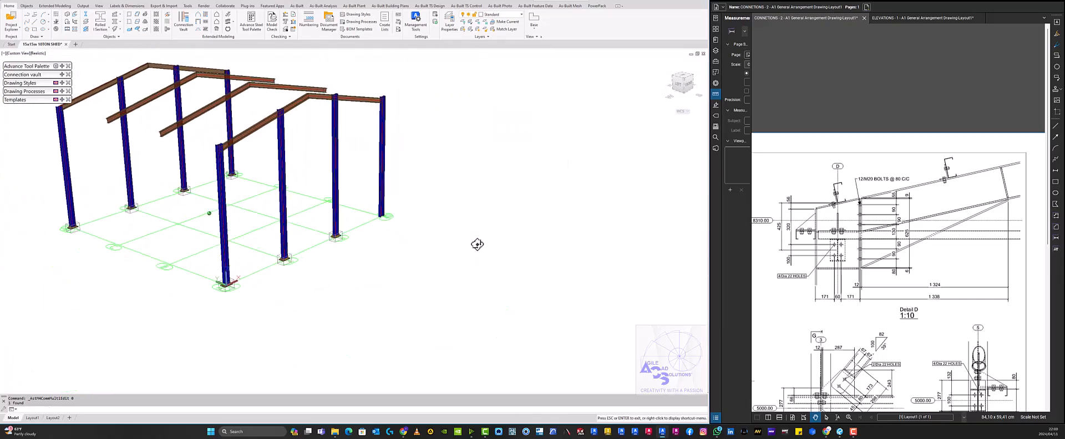
scroll(478, 244, "up", 3)
left_click(388, 139)
right_click(472, 179)
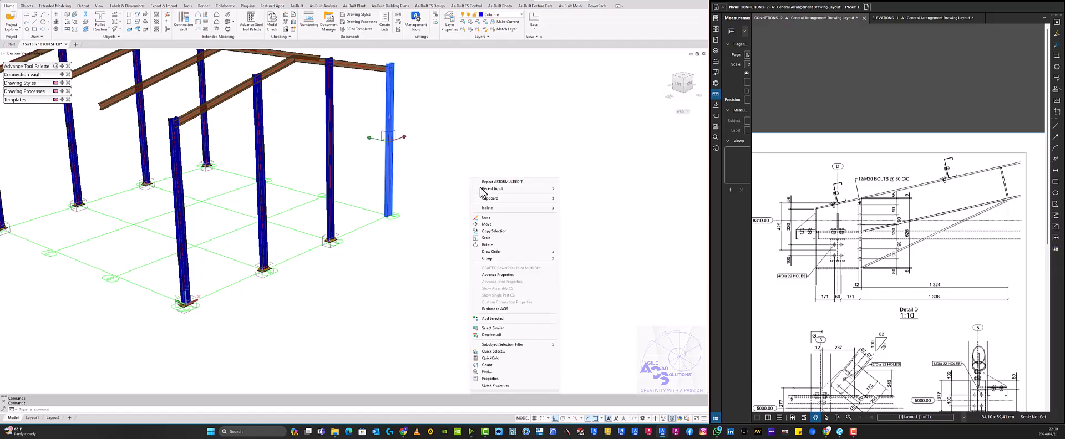
left_click(494, 231)
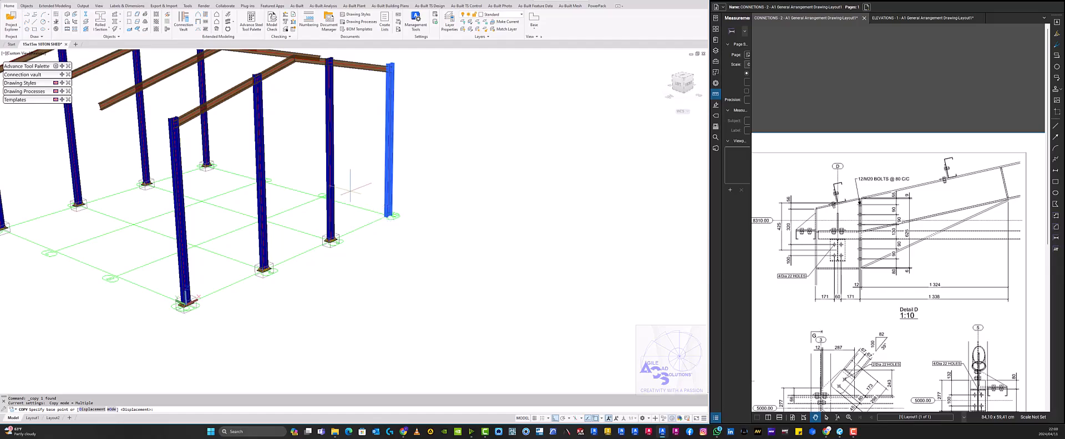
left_click(518, 237)
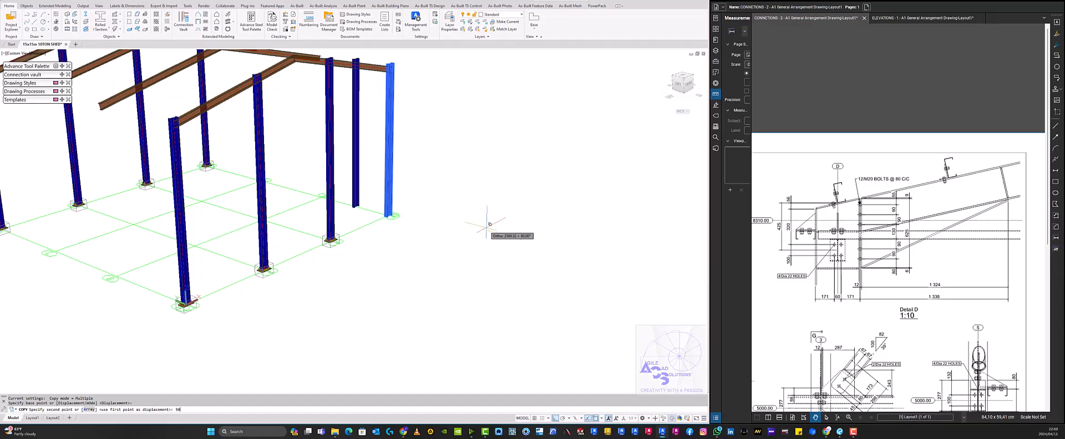
key("Return")
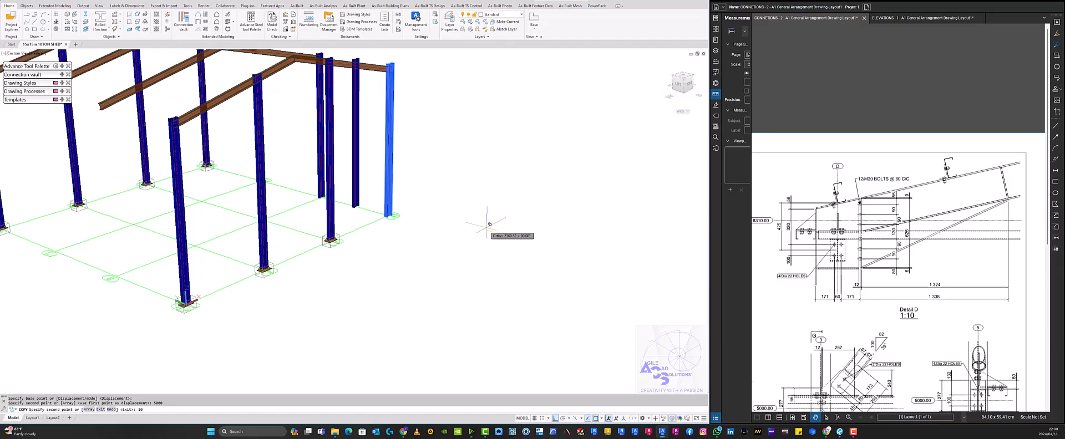
key("Return")
key("Return")
Step: Mirror the two new intermediate columns about the shed's centreline to the opposite eaves, keeping the originals
scroll(416, 278, "down", 4)
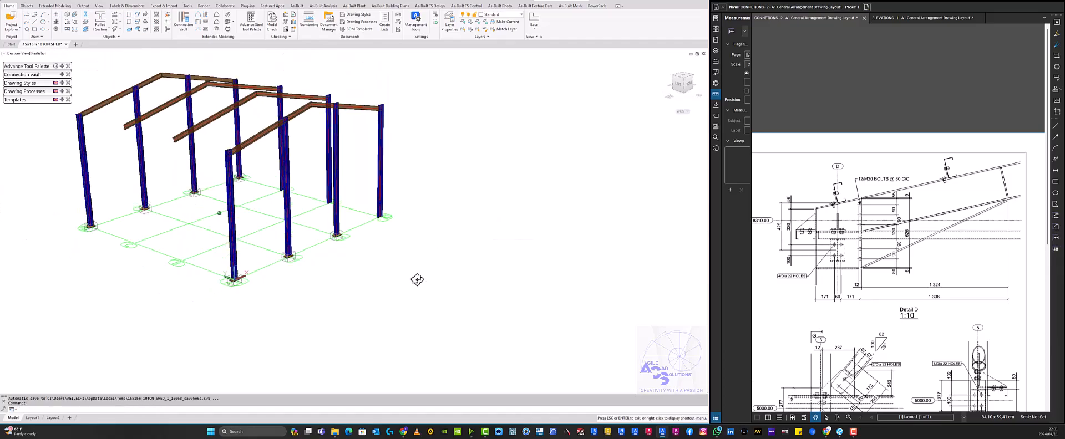
left_click(337, 160)
left_click(293, 147)
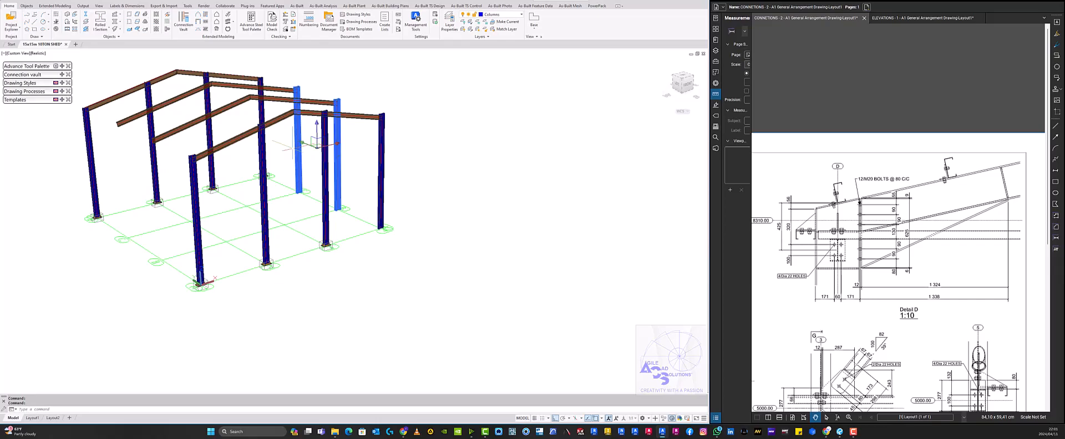
type("mi")
key("Return")
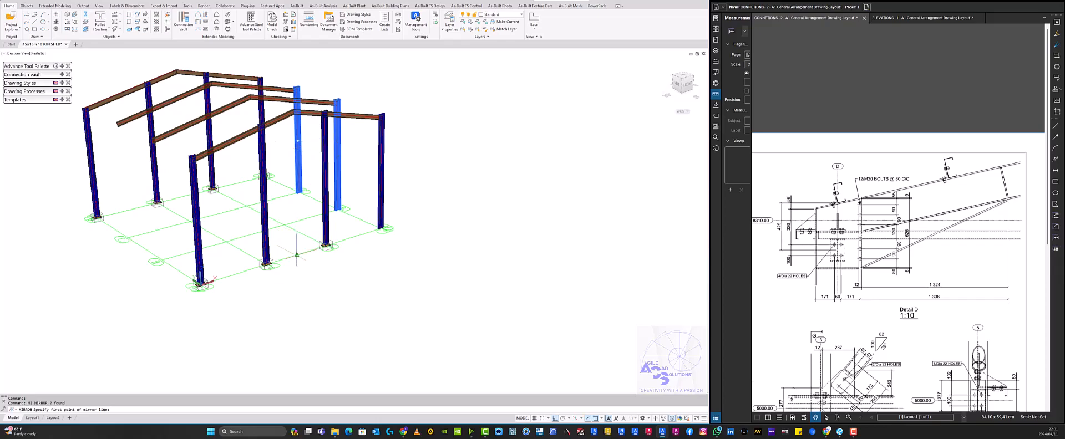
left_click(296, 255)
left_click(219, 211)
key("Return")
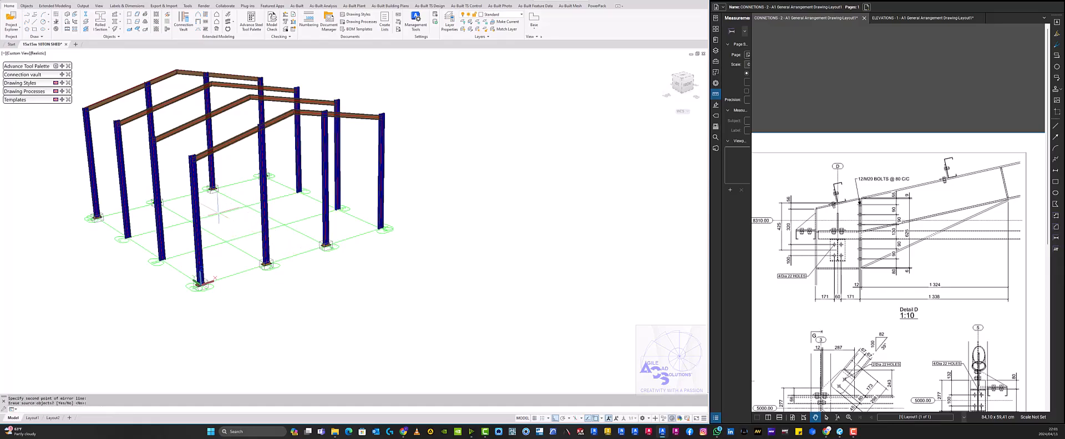
middle_click_drag(296, 278, 305, 271, "shift")
key("Return")
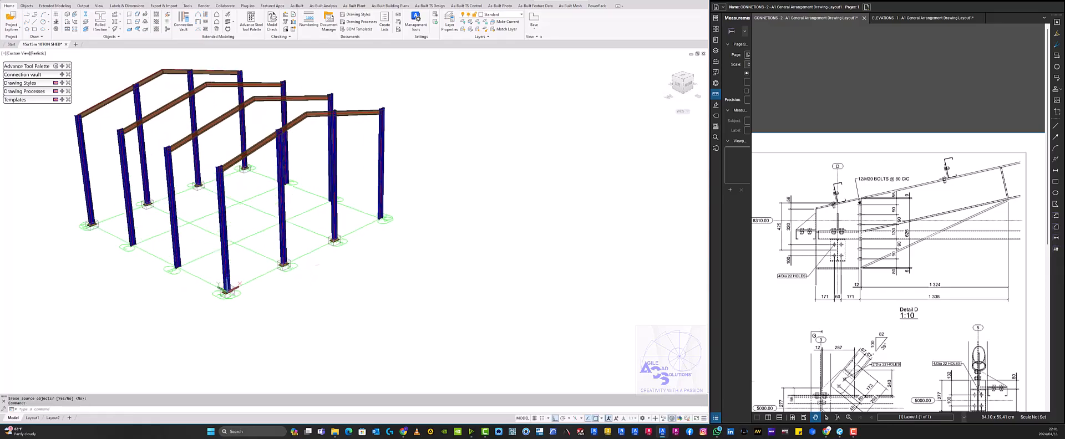
Step: Propagate the front corner column's base plate connection to the new columns that lack one
scroll(229, 285, "up", 5)
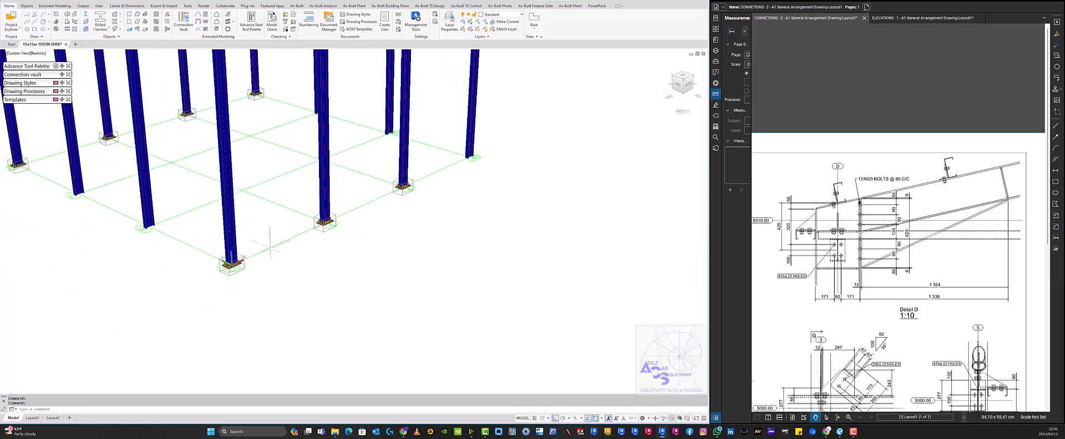
scroll(236, 253, "up", 2)
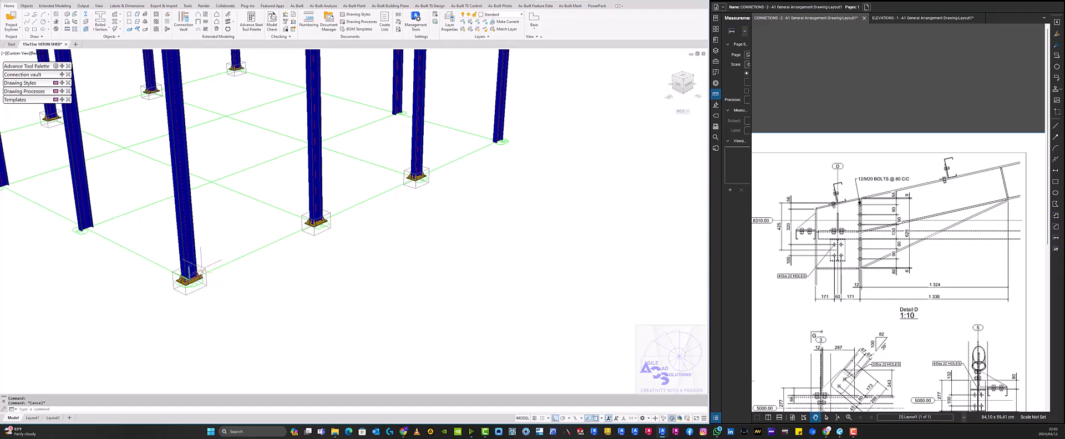
left_click(189, 275)
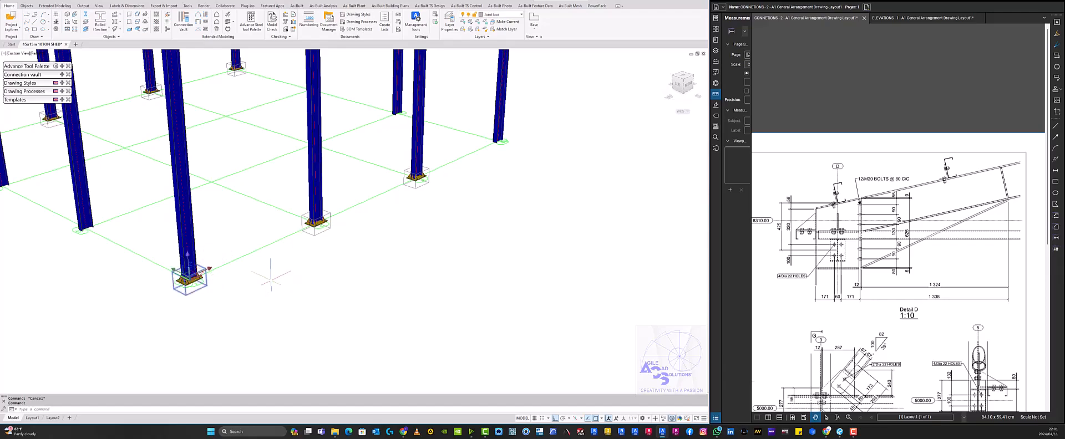
right_click(269, 282)
left_click(290, 167)
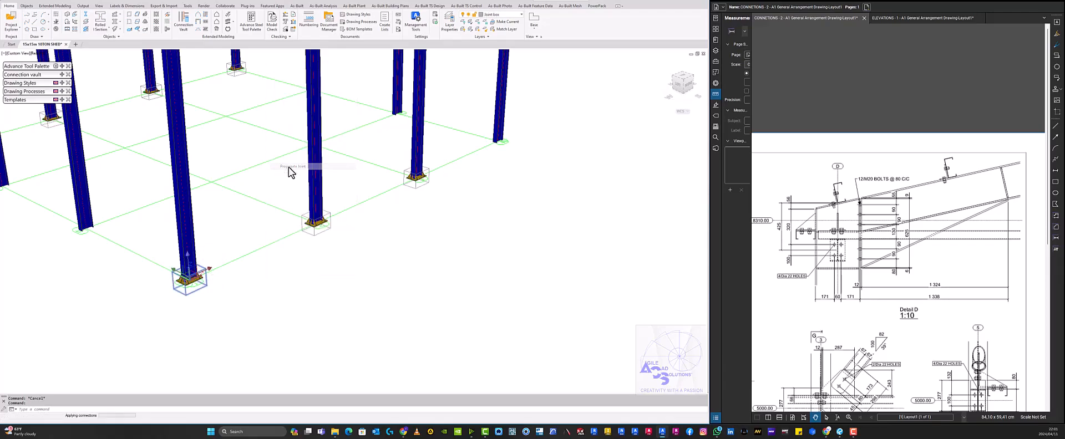
scroll(288, 168, "down", 6)
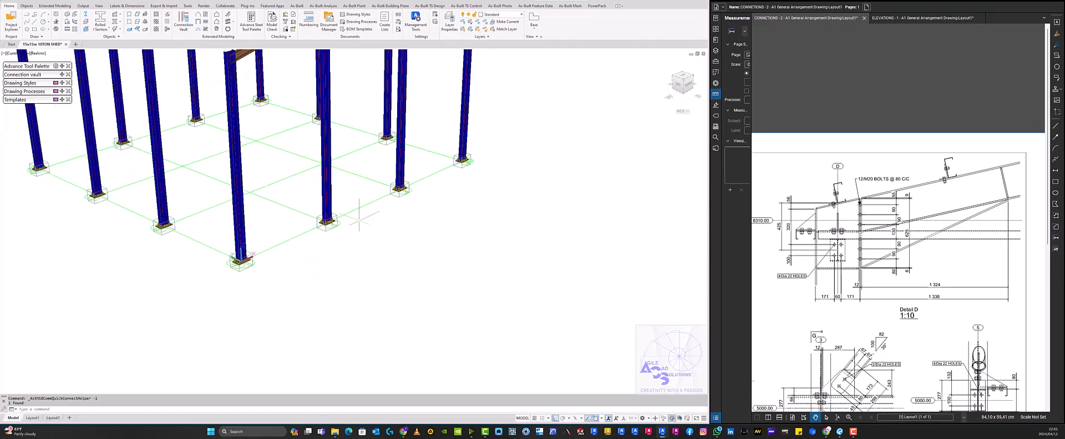
Step: Add an Eaves haunch to flange connection between the front corner column and its rafter
middle_click_drag(349, 257, 376, 295)
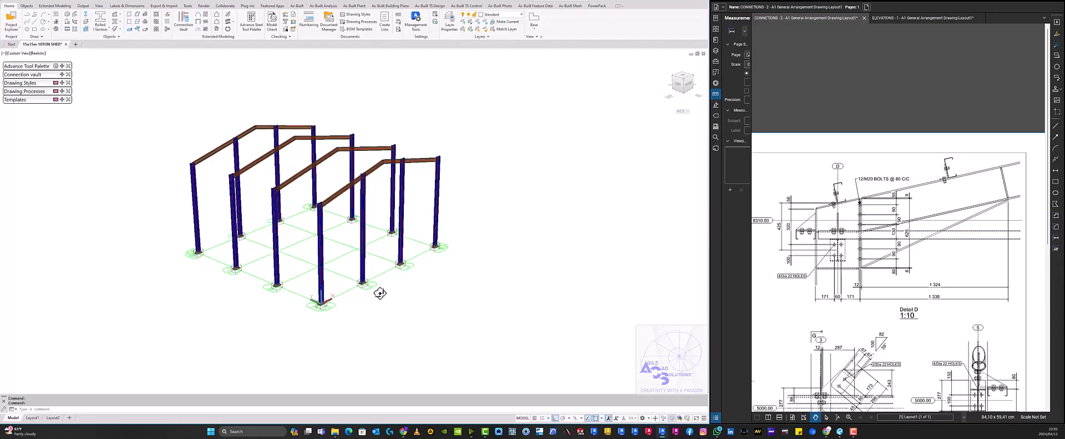
middle_click_drag(434, 269, 371, 289, "shift")
scroll(256, 191, "up", 5)
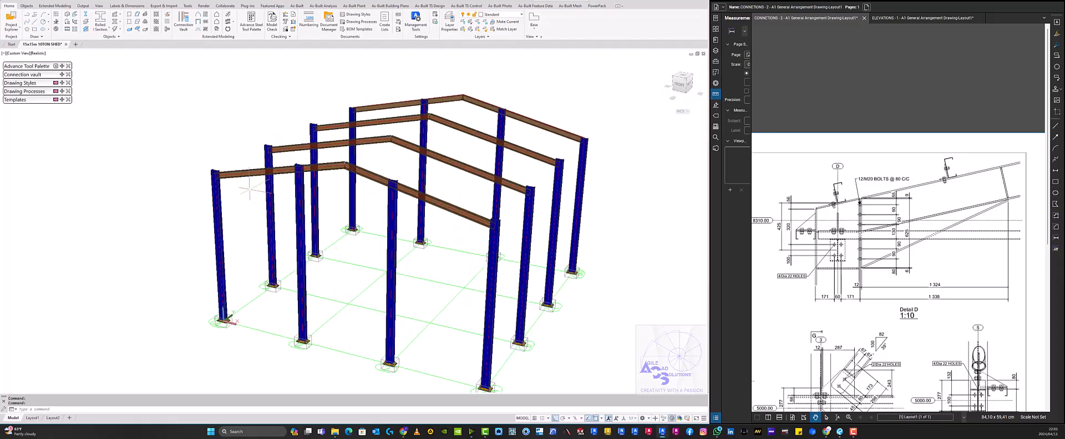
middle_click_drag(256, 191, 371, 211)
scroll(371, 211, "up", 3)
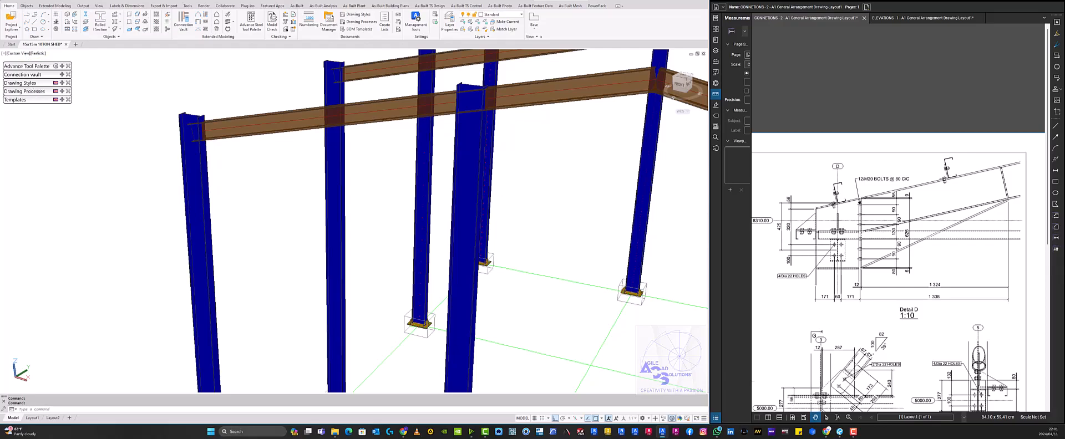
left_click(62, 76)
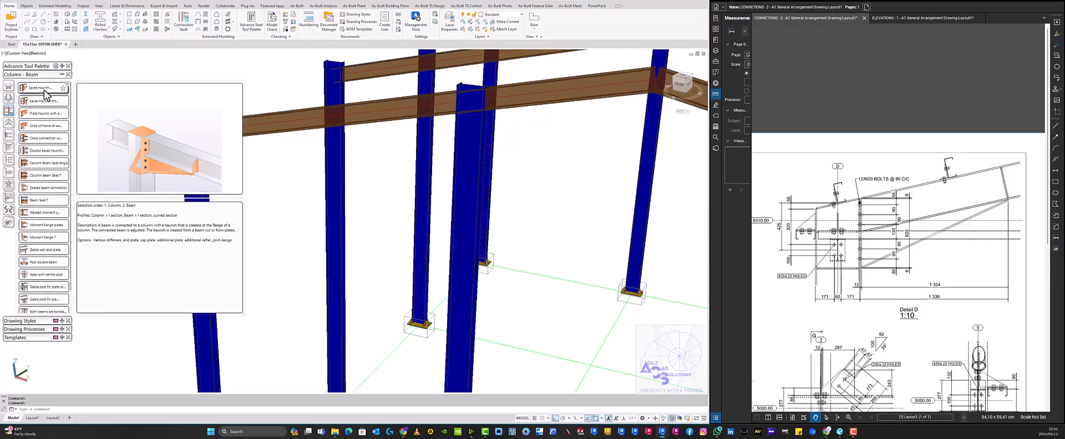
left_click(44, 88)
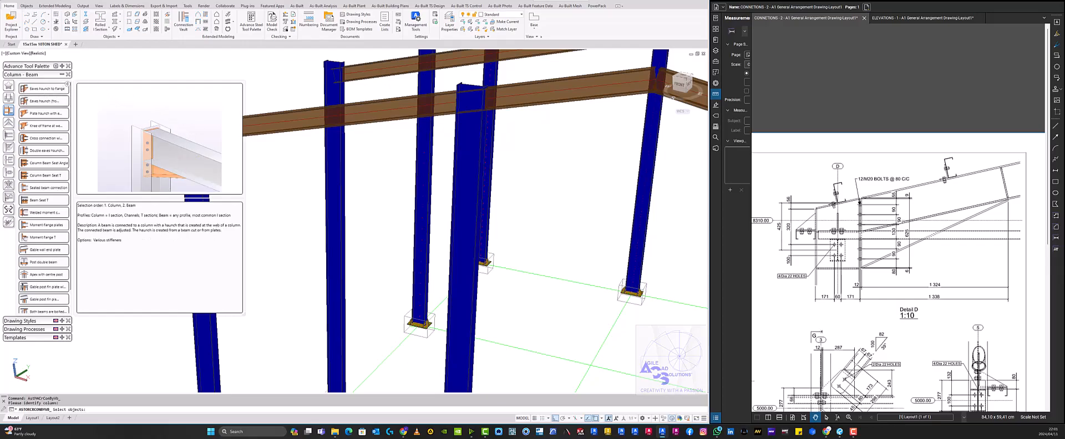
left_click(62, 75)
left_click(193, 158)
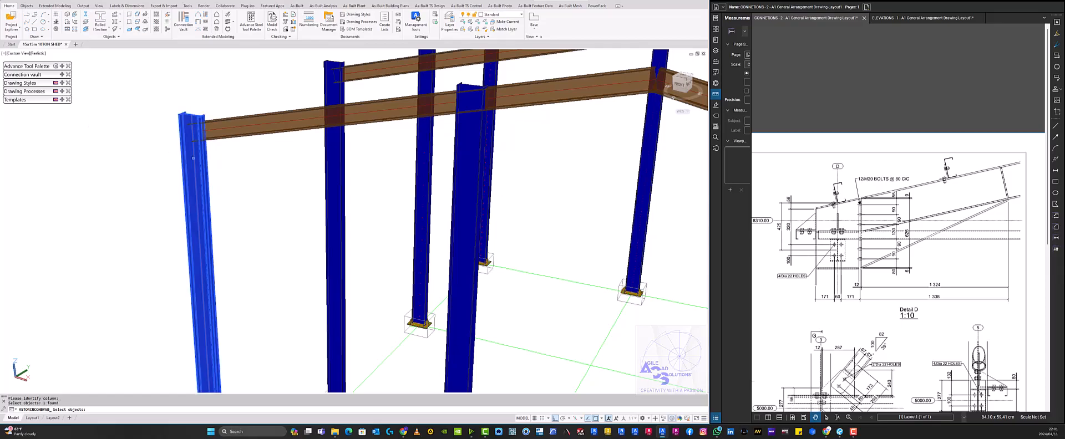
key("Return")
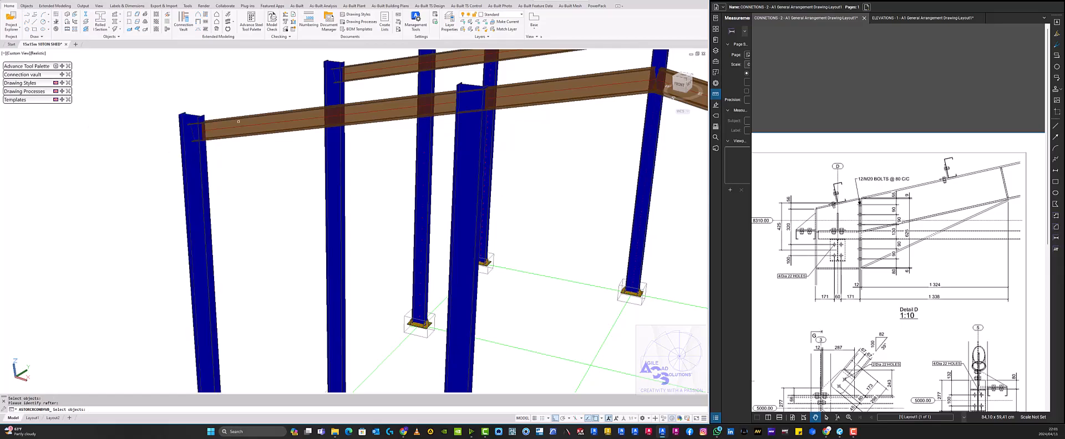
left_click(239, 121)
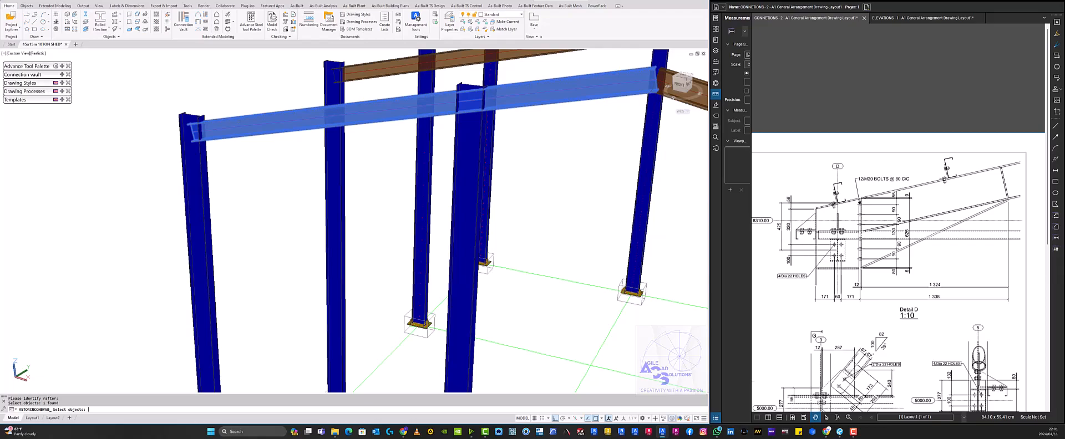
key("Return")
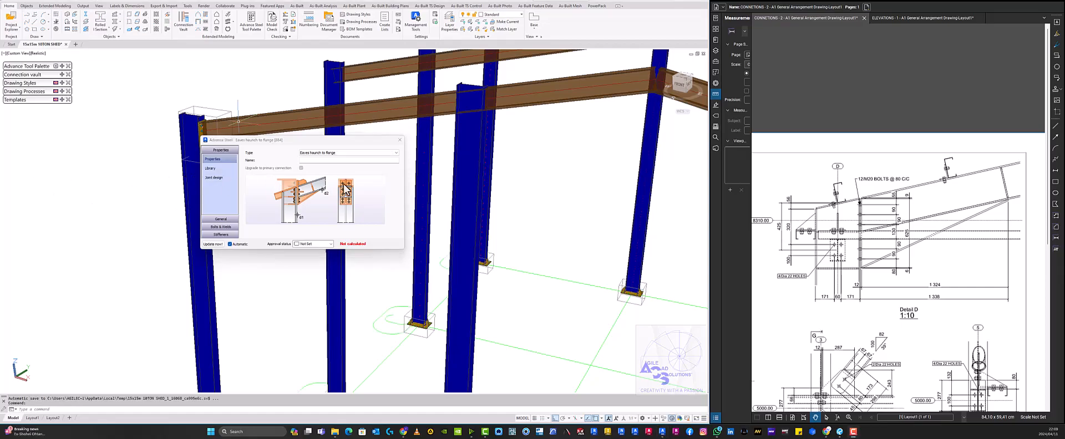
Step: Examine the end plate, bolts and haunch of the new eaves connection, keeping its properties clear of the joint
left_click_drag(328, 141, 463, 138)
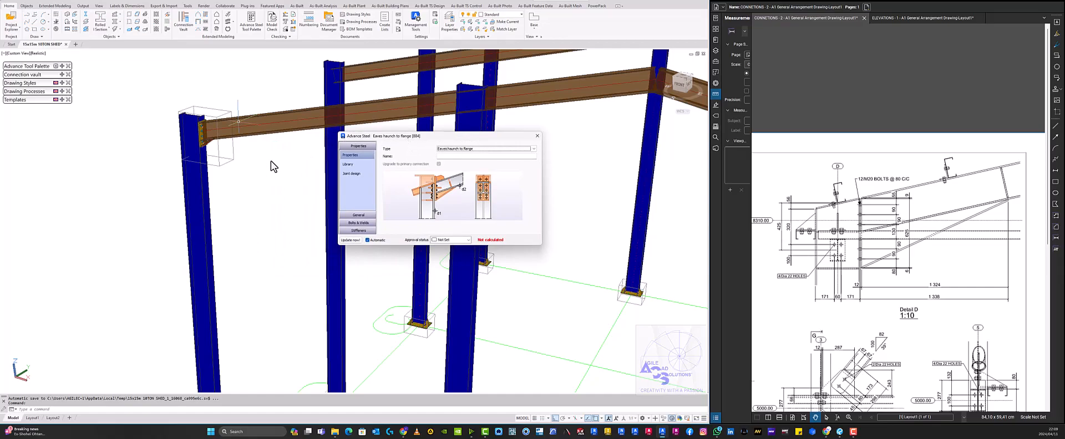
middle_click_drag(272, 186, 206, 158, "shift")
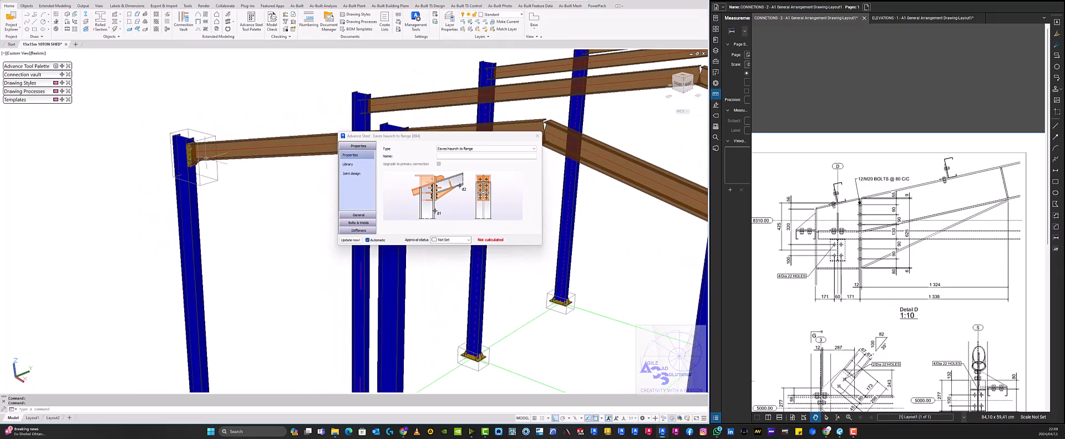
scroll(206, 158, "up", 6)
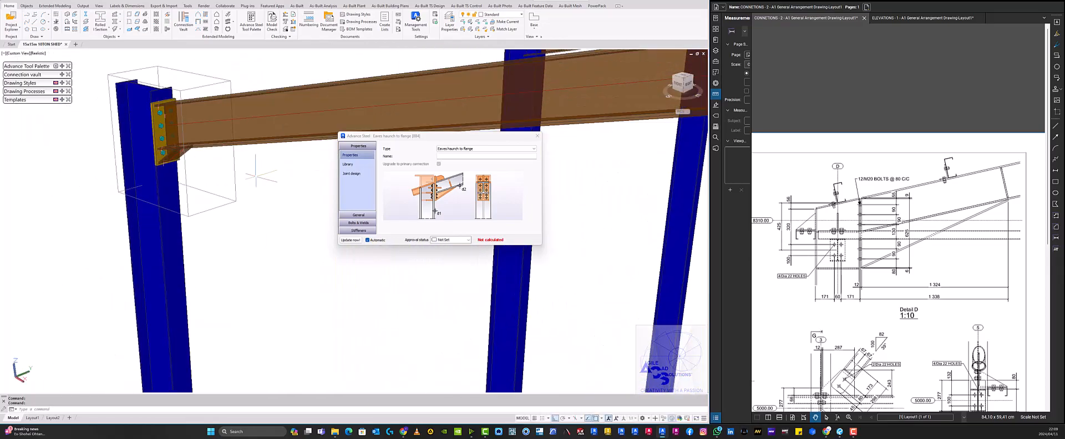
scroll(256, 177, "up", 2)
scroll(285, 195, "up", 3)
middle_click_drag(285, 195, 291, 199)
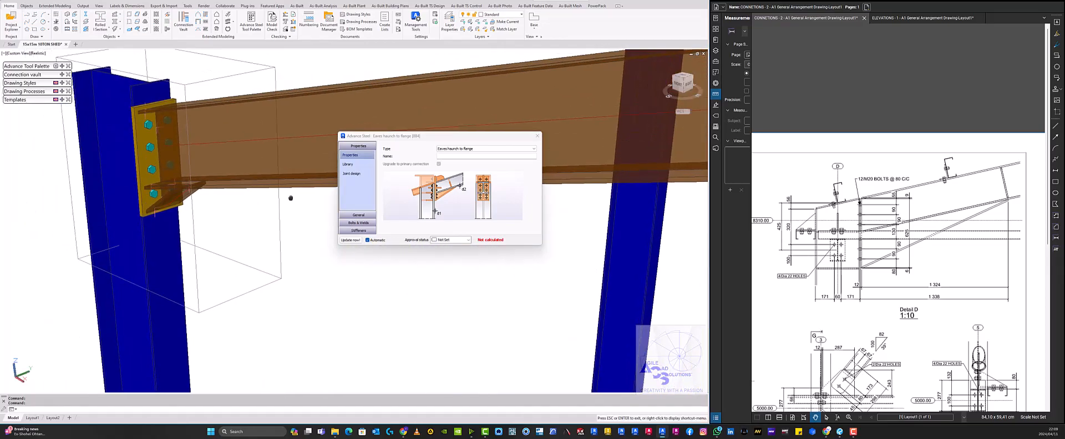
scroll(290, 198, "up", 4)
key("Escape")
scroll(327, 195, "up", 2)
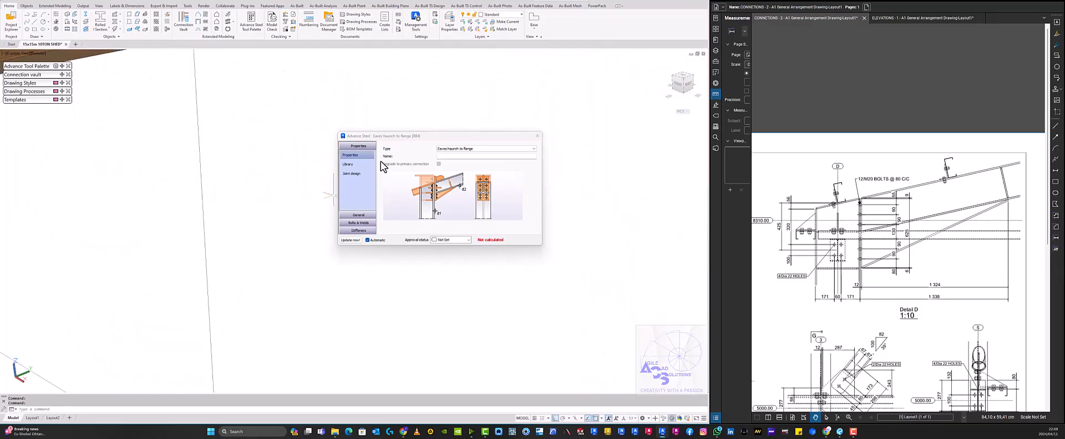
scroll(319, 180, "down", 5)
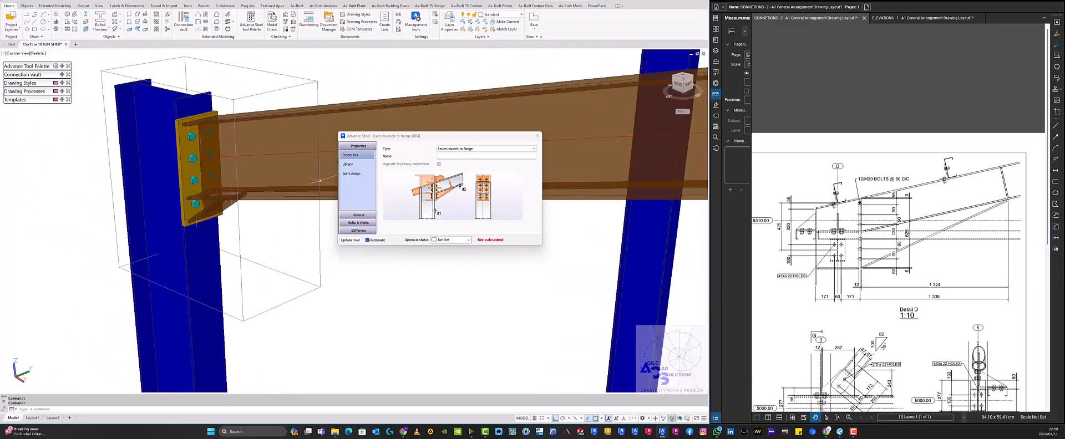
left_click_drag(402, 140, 462, 133)
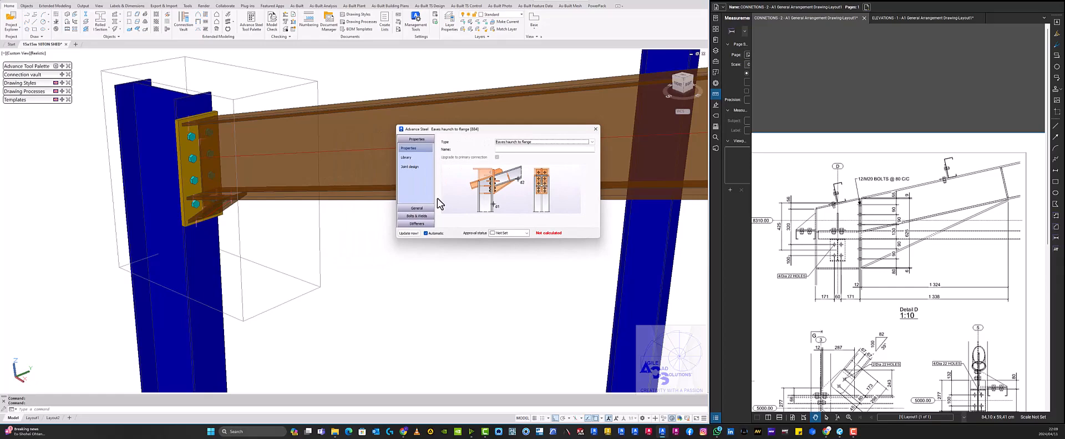
Step: Open the connection's haunch and rafter settings and review the reference options for the haunch length
left_click(420, 209)
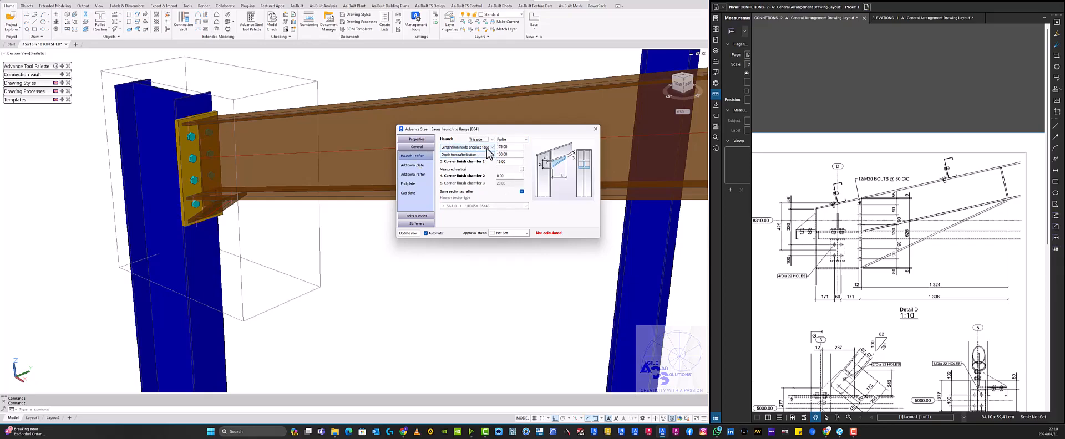
left_click(492, 148)
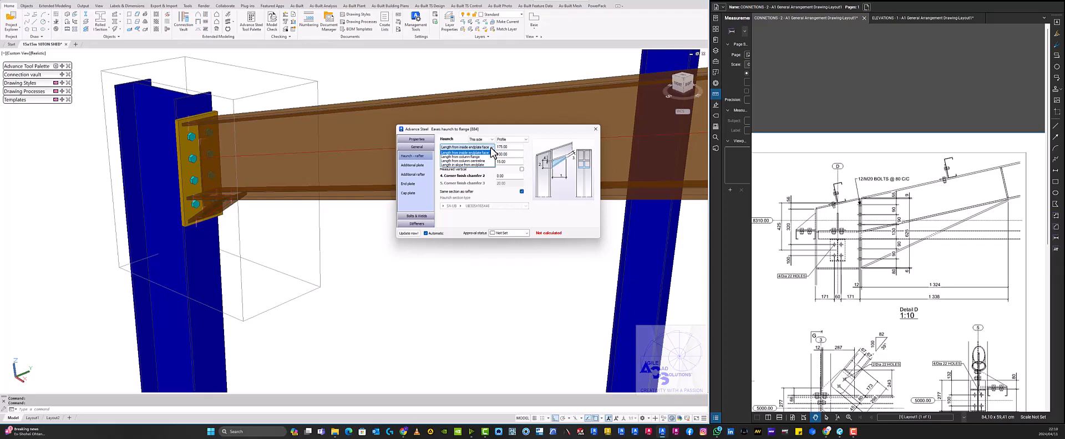
key("Escape")
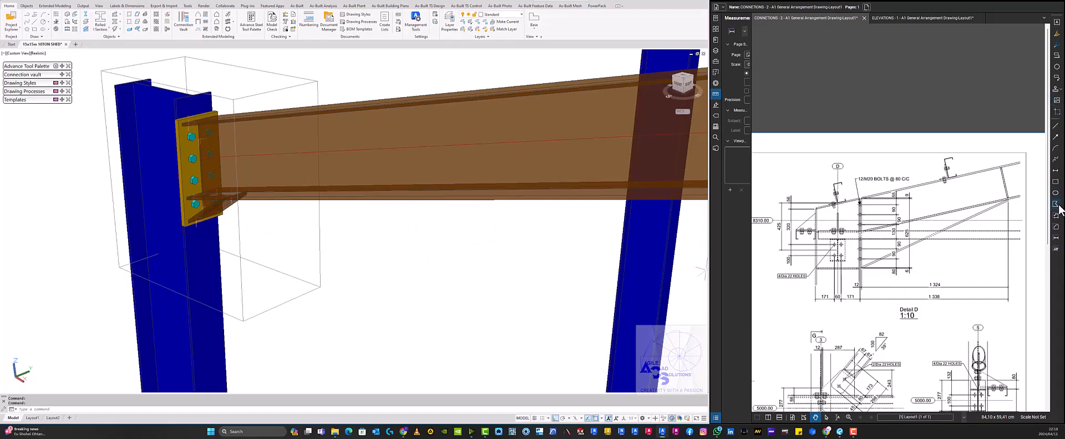
Step: Box the 1 324 dimension in Detail D with a rectangle and set the haunch's length from inside endplate face to 1324
left_click(1056, 181)
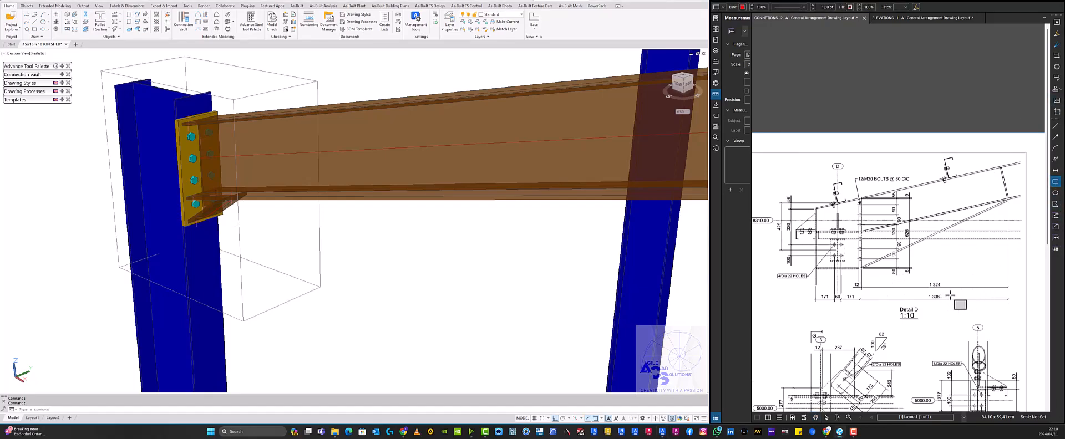
left_click_drag(948, 293, 926, 277)
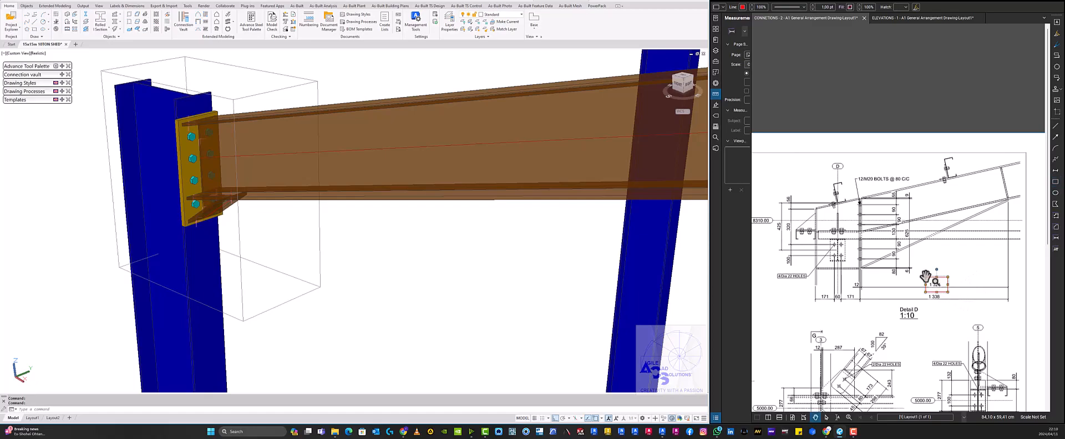
left_click(295, 284)
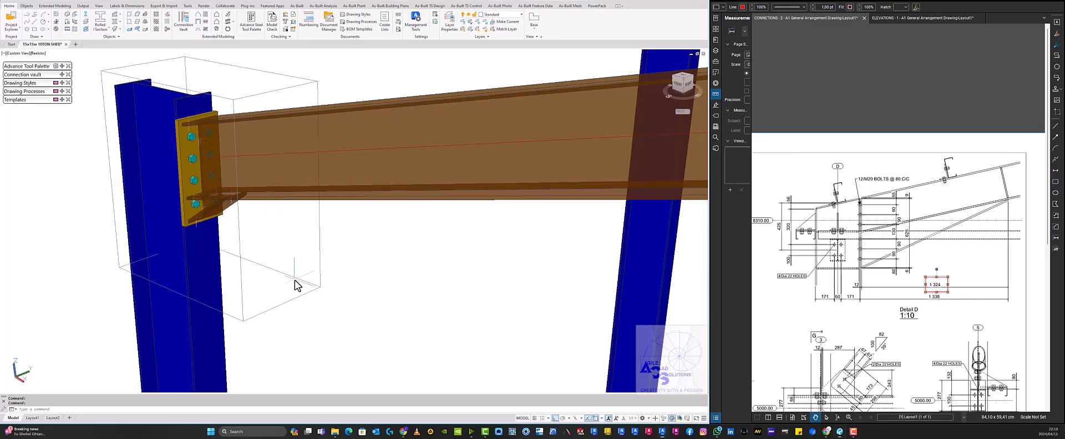
left_click(286, 275)
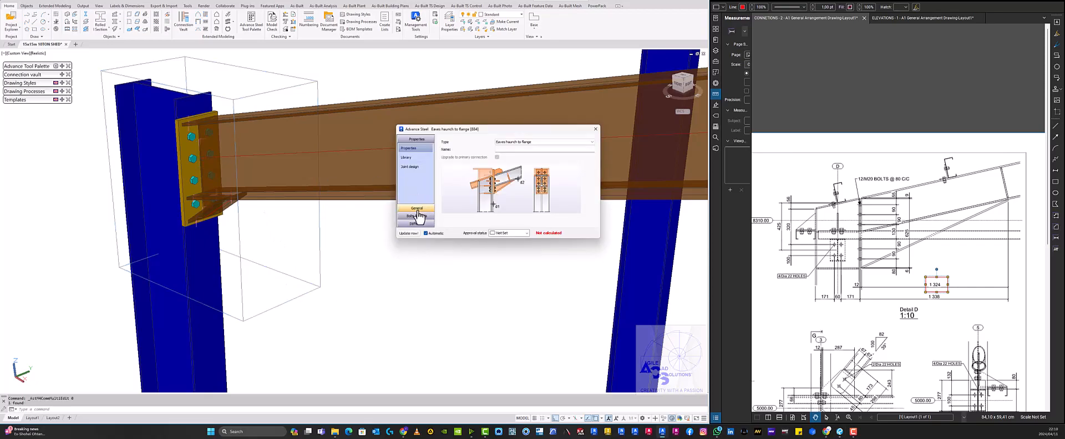
left_click(416, 211)
double_click(505, 147)
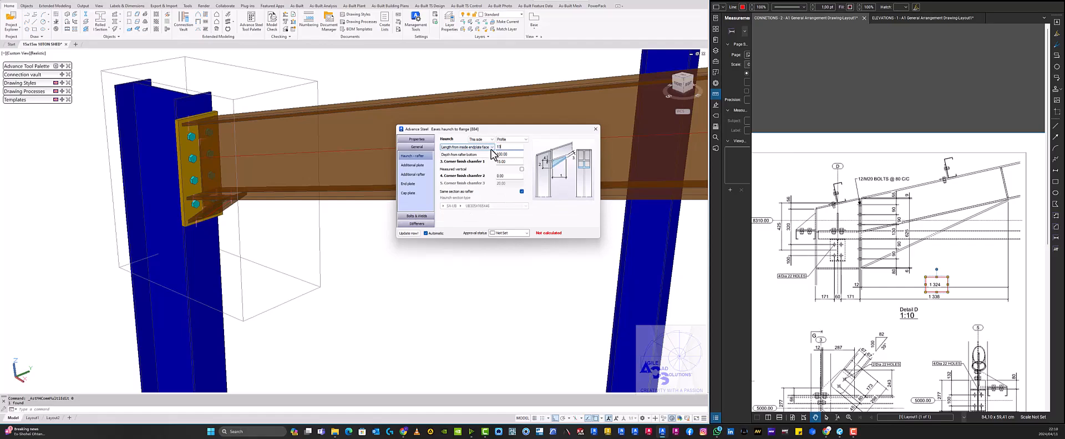
type("1324")
key("Return")
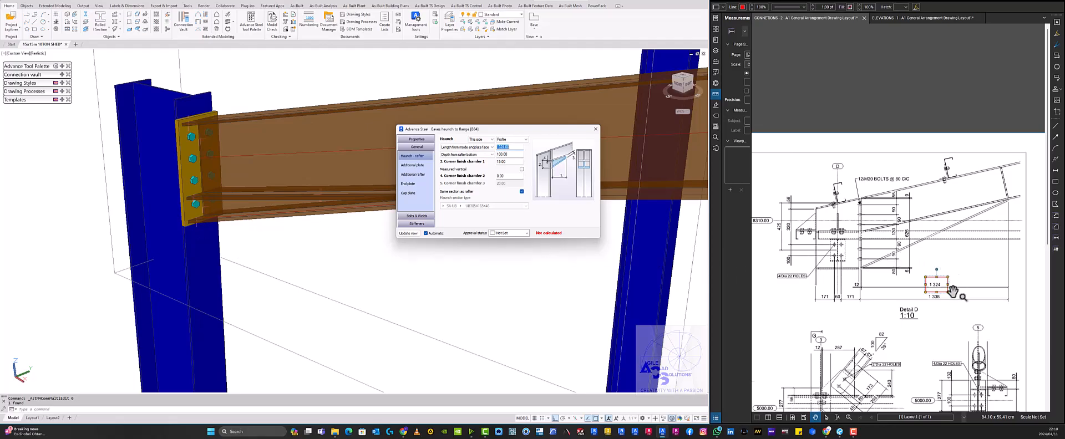
left_click(954, 266)
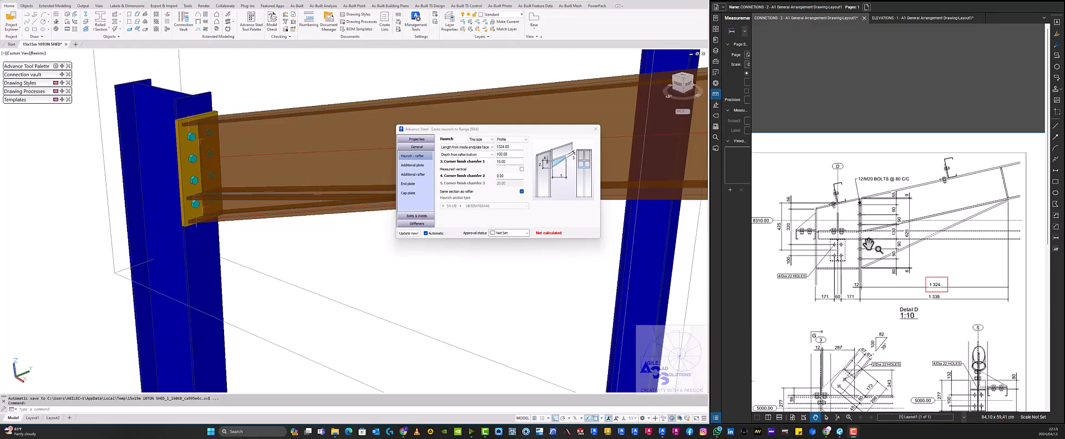
Step: Widen the measurement settings area beside the connection drawing so that the page scale options are readable
scroll(872, 245, "up", 1)
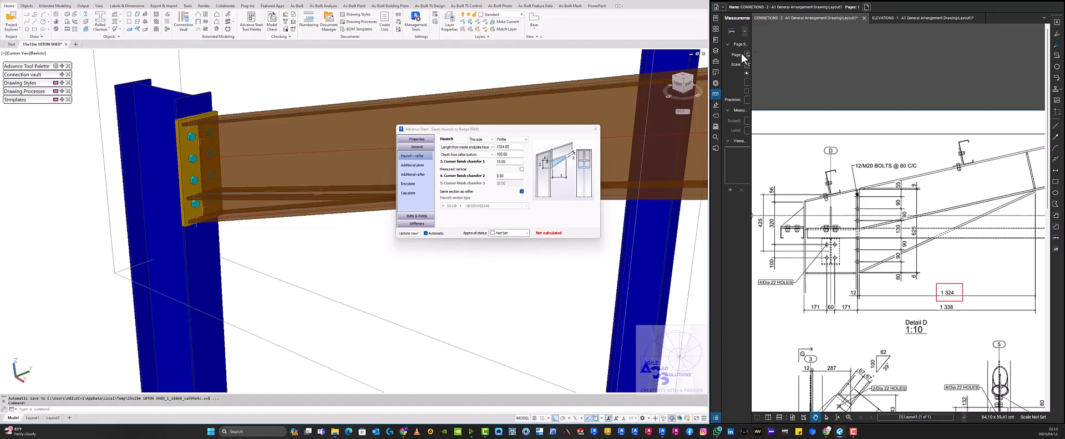
left_click_drag(752, 55, 799, 57)
left_click(775, 74)
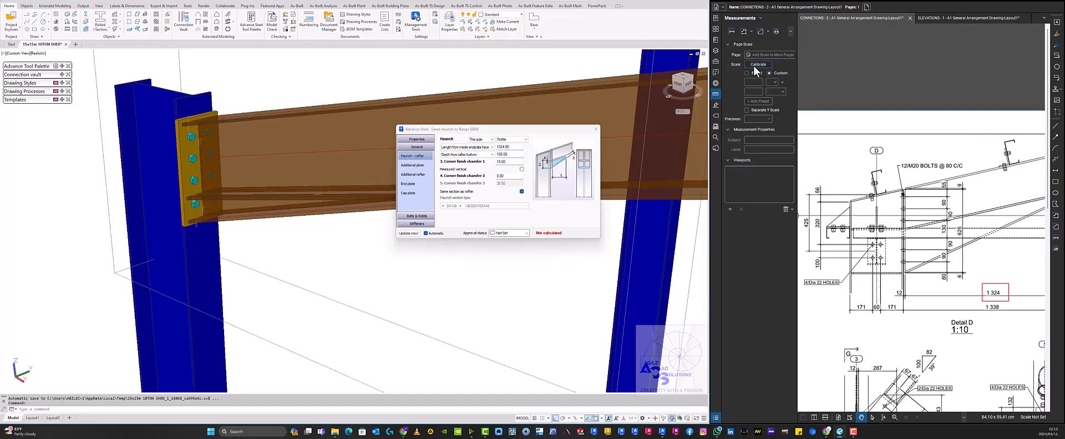
left_click(757, 65)
left_click(582, 231)
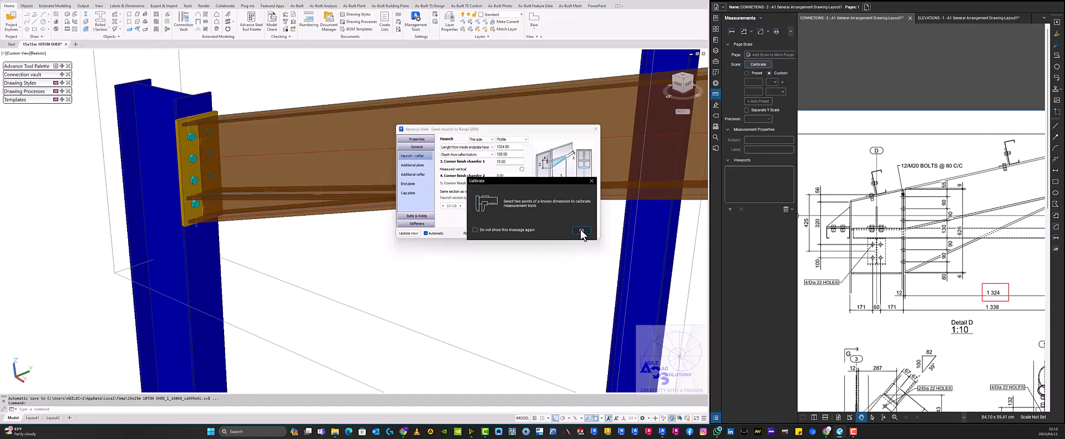
middle_click_drag(884, 195, 933, 187)
scroll(856, 237, "up", 3)
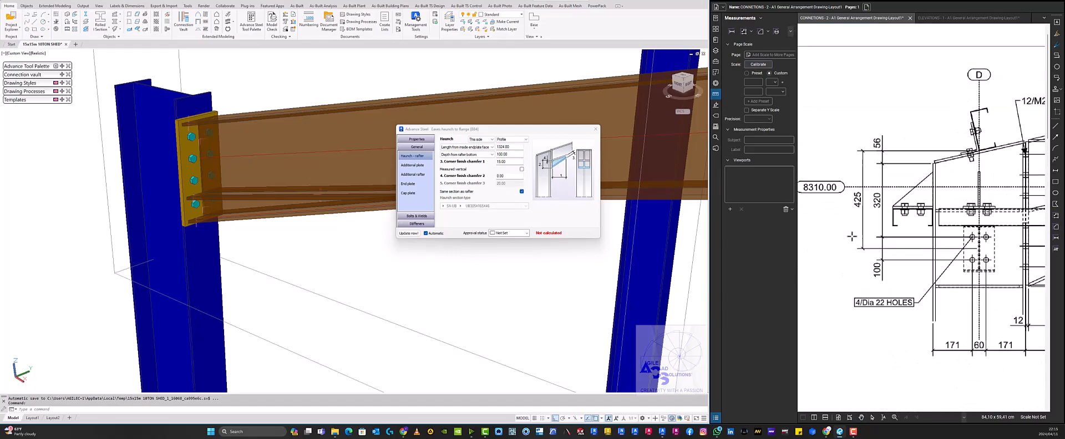
left_click(857, 247)
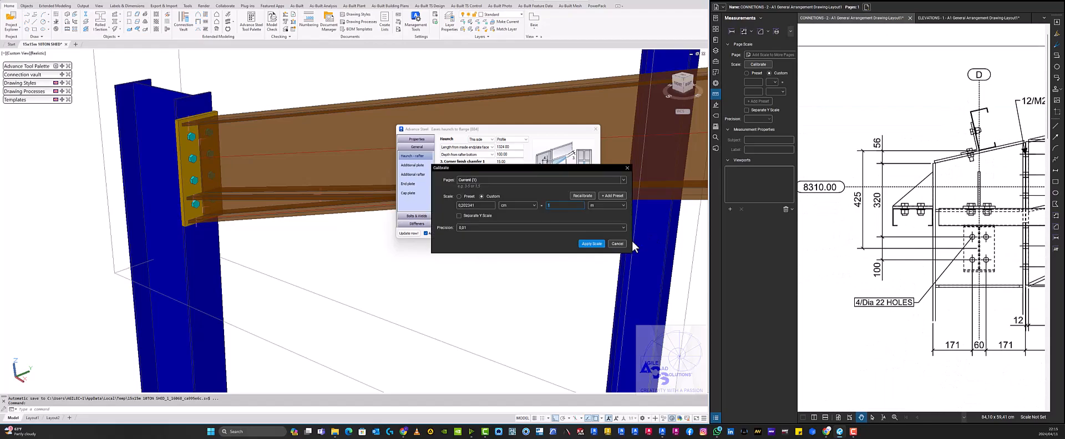
left_click(615, 243)
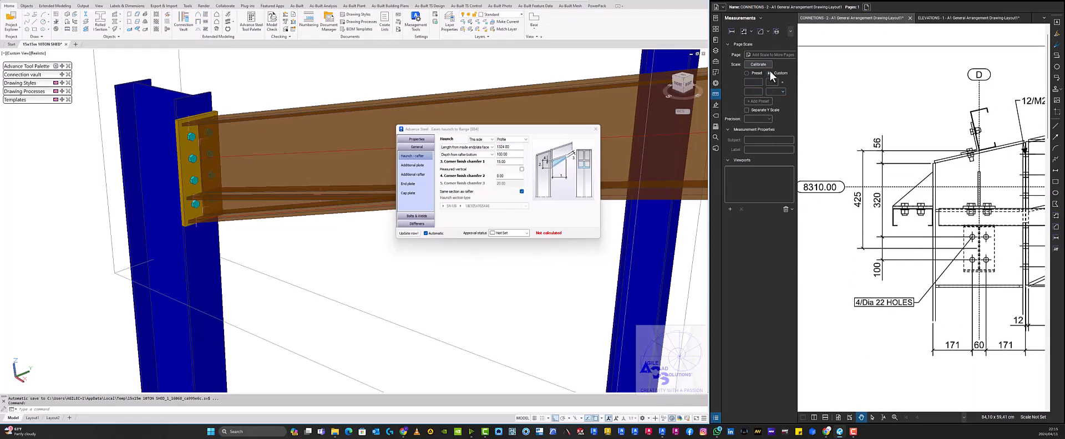
Step: Start the page scale calibration from both ends of Detail D's vertical 425 dimension and move the calibration settings clear of it
left_click(754, 65)
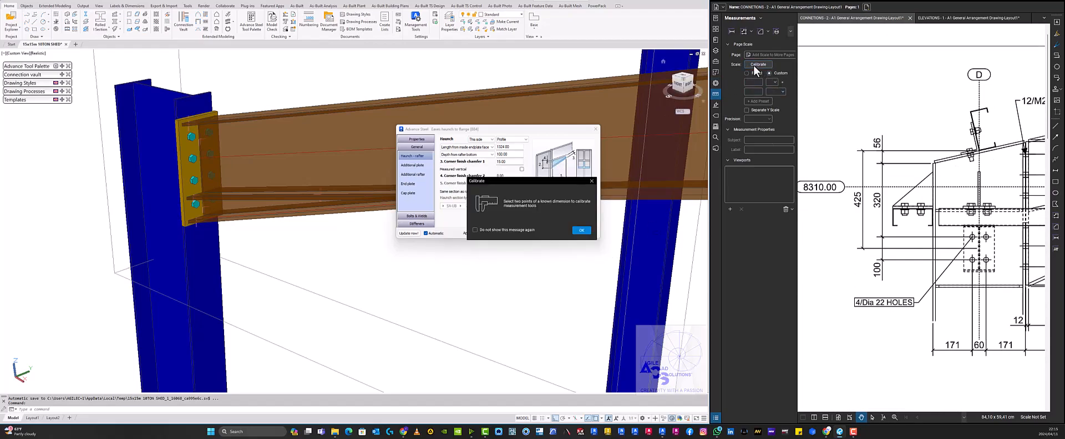
left_click(578, 231)
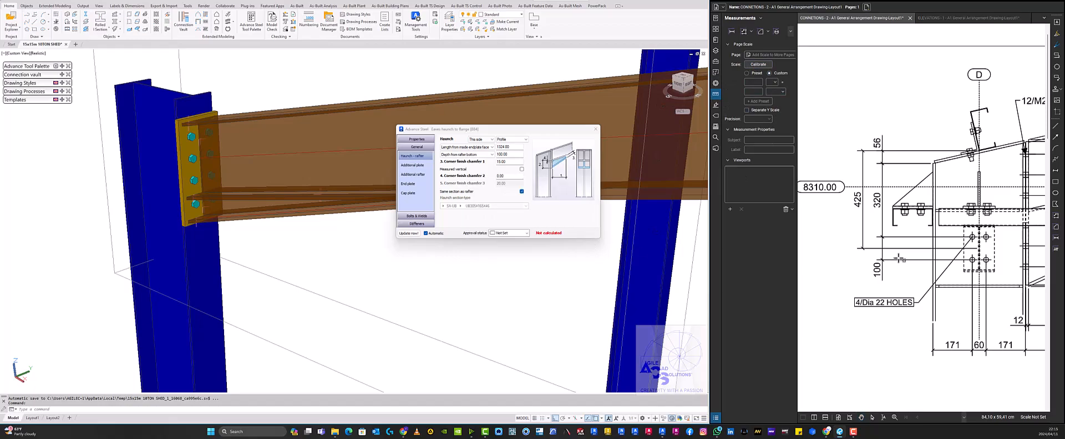
left_click(858, 248)
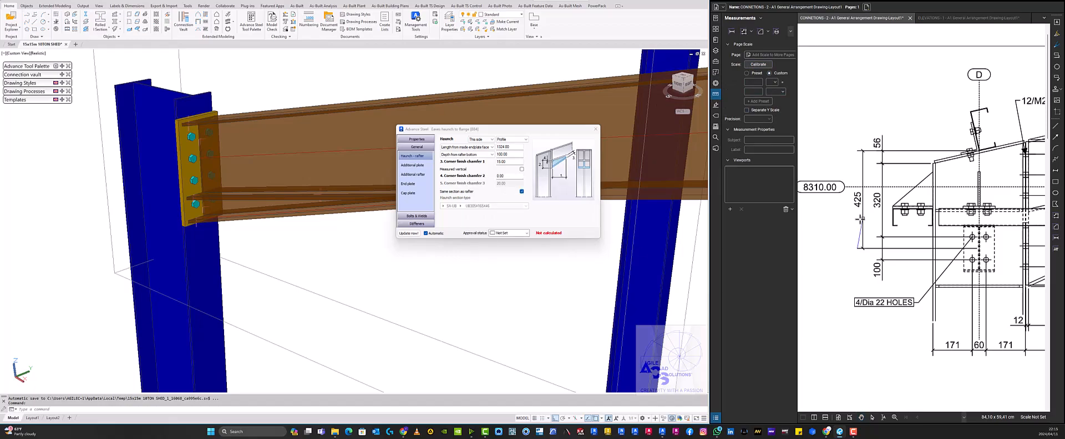
left_click(856, 149)
mouse_move(574, 166)
left_mouse_down()
mouse_move(868, 181)
mouse_move(874, 275)
left_mouse_up()
left_click_drag(876, 300, 868, 298)
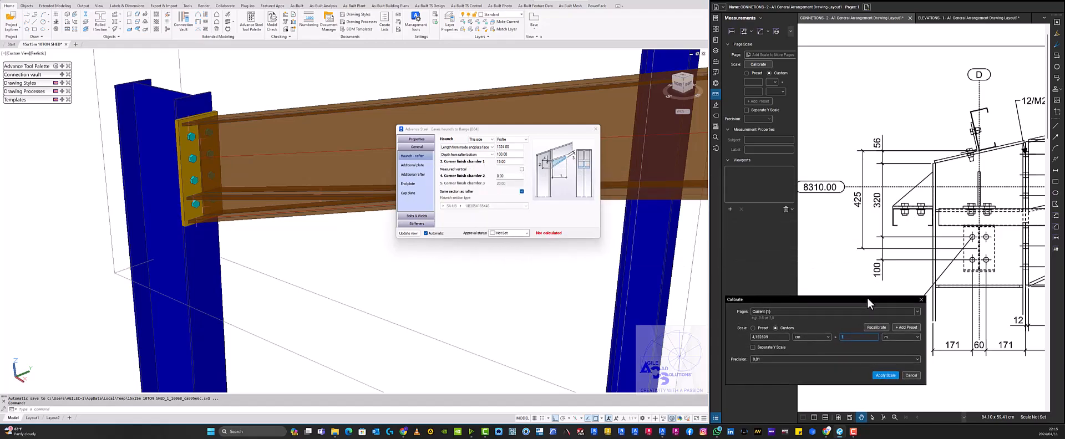
Step: Set both calibration units to mm, enter 425 mm as the real length and apply the scale to the current page
left_click(809, 338)
left_click(810, 361)
left_click(890, 339)
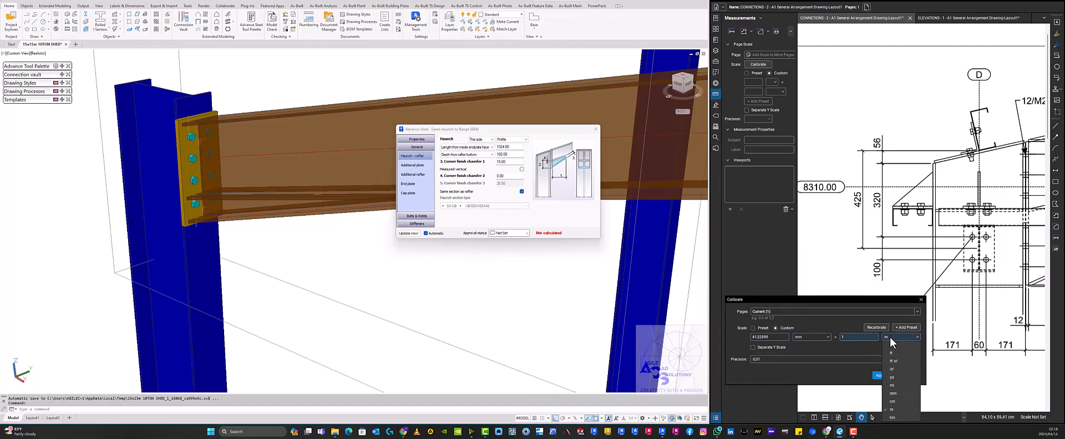
left_click(894, 393)
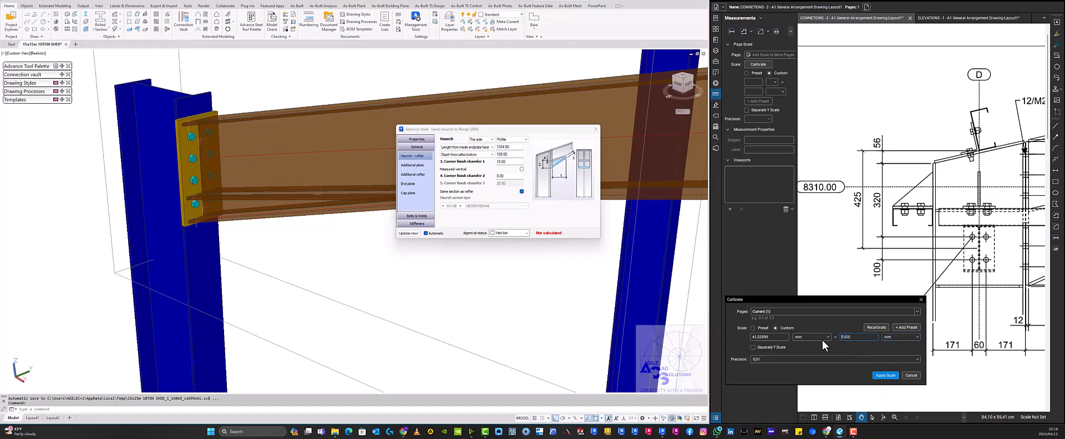
left_click_drag(857, 337, 834, 340)
left_click(886, 376)
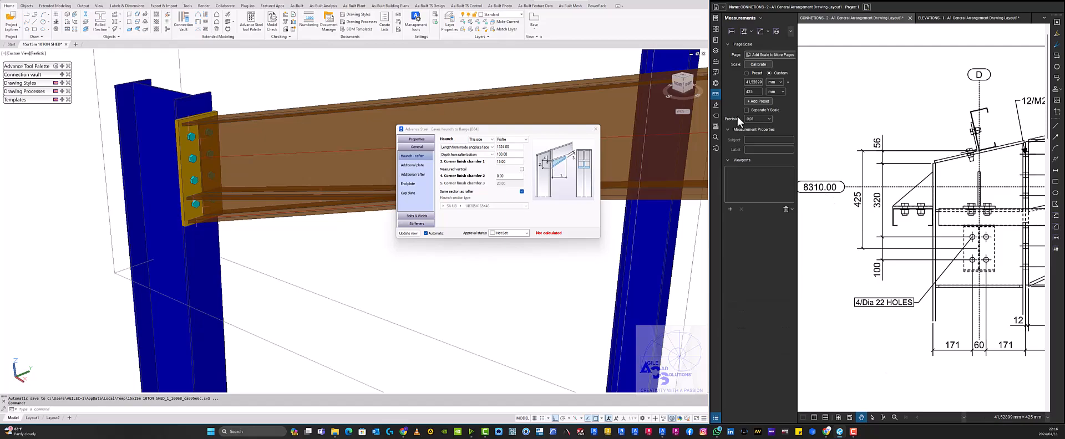
Step: Check the calibration by measuring the length of the 425 dimension line in Detail D
left_click(732, 31)
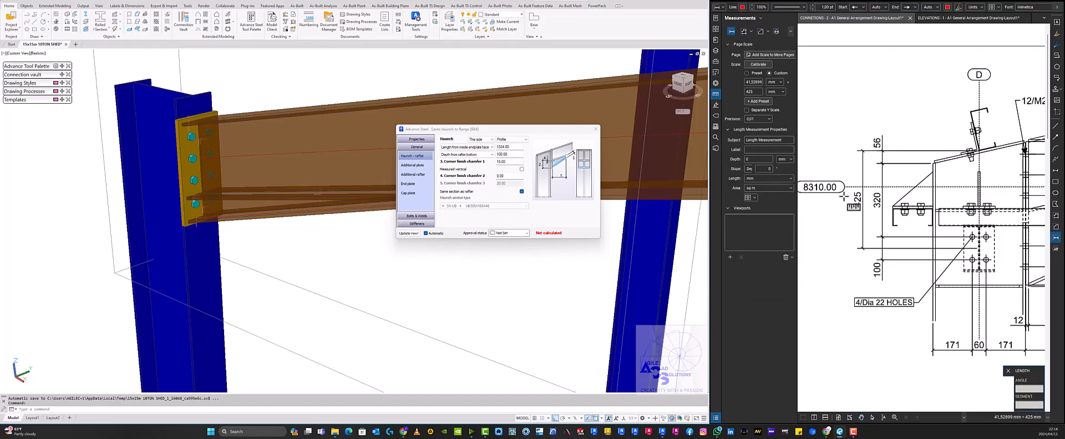
left_click(859, 248)
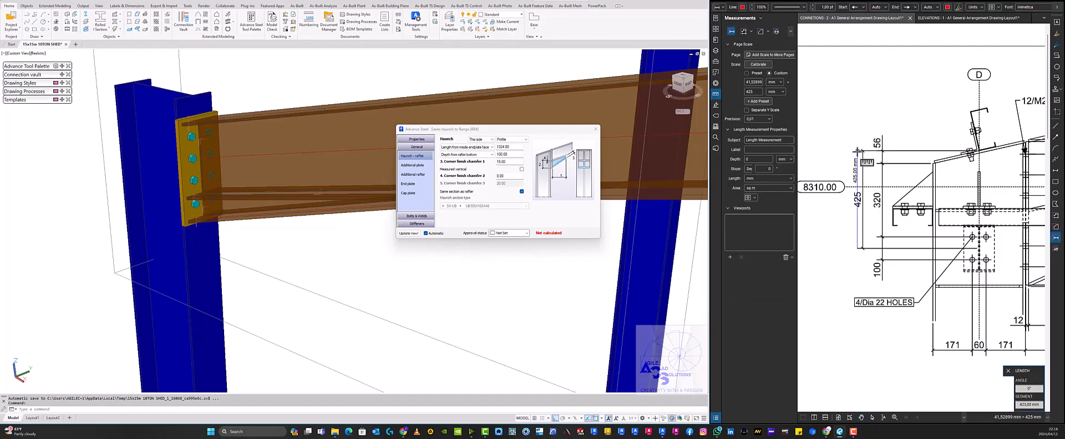
left_click(851, 150)
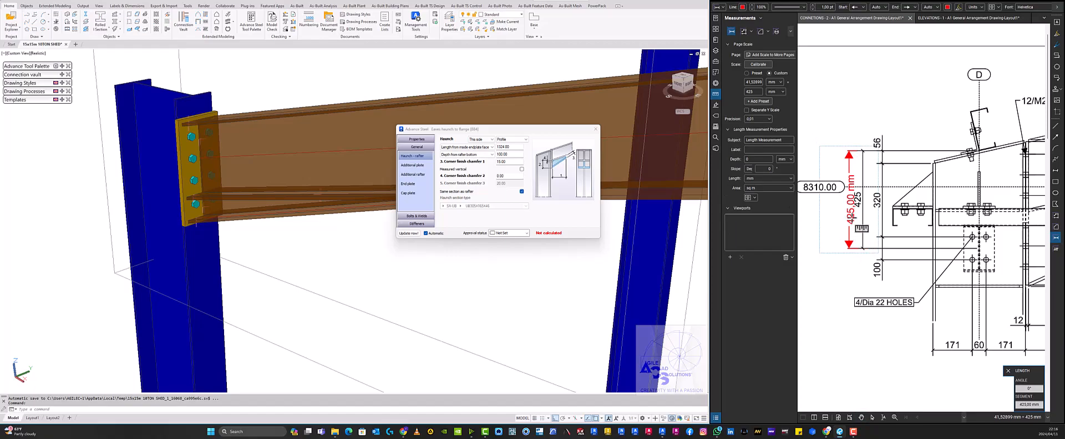
key("Escape")
Step: Measure the haunch depth along the end plate in Detail D, from the rafter's underside to the haunch's lower corner
scroll(861, 230, "down", 1)
middle_click_drag(886, 223, 816, 221)
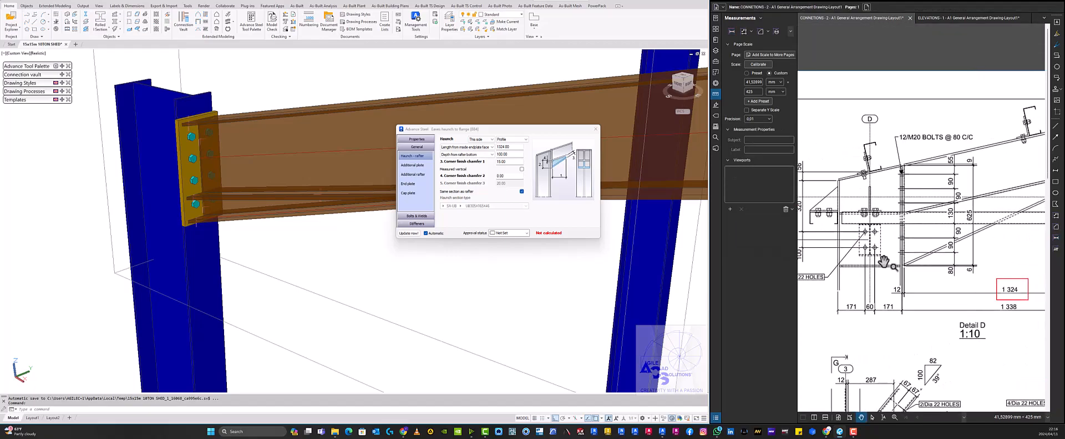
scroll(888, 257, "up", 3)
scroll(919, 259, "up", 1)
middle_click_drag(919, 259, 879, 267)
scroll(864, 238, "up", 3)
scroll(844, 130, "down", 3)
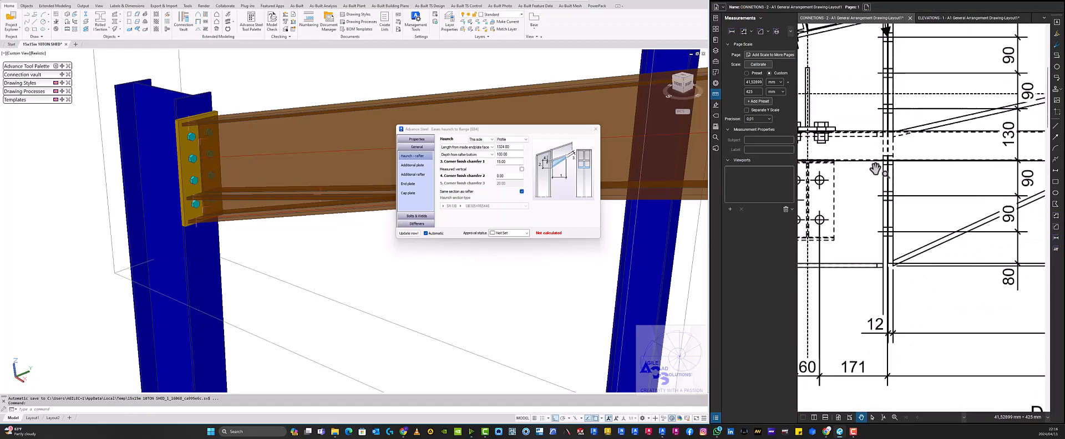
left_click(731, 33)
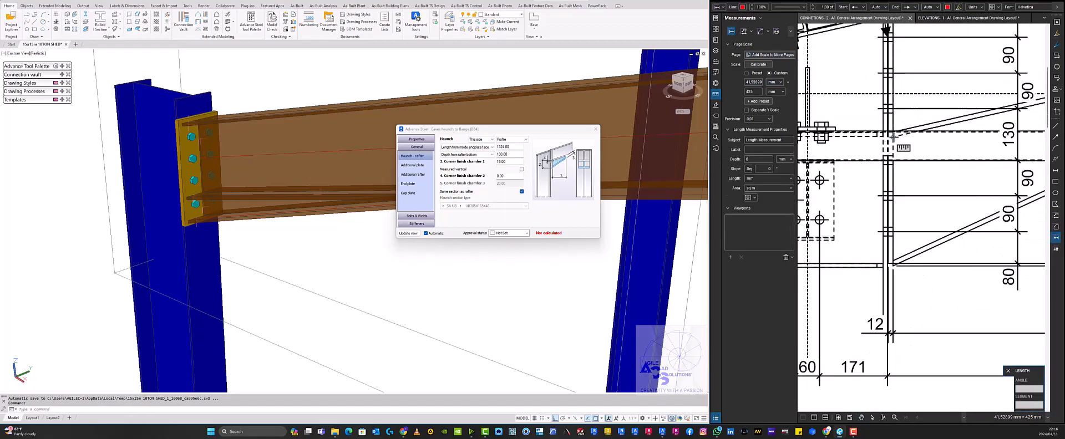
left_click(892, 137)
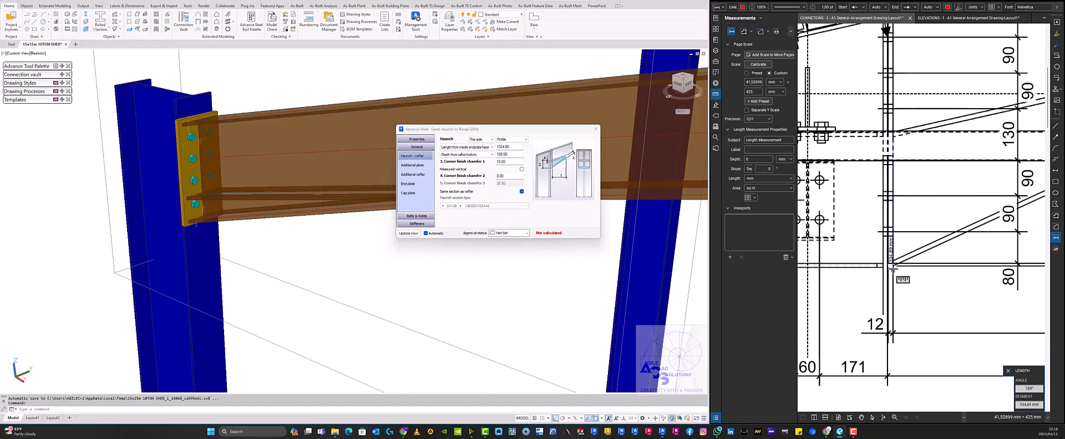
scroll(892, 265, "up", 3)
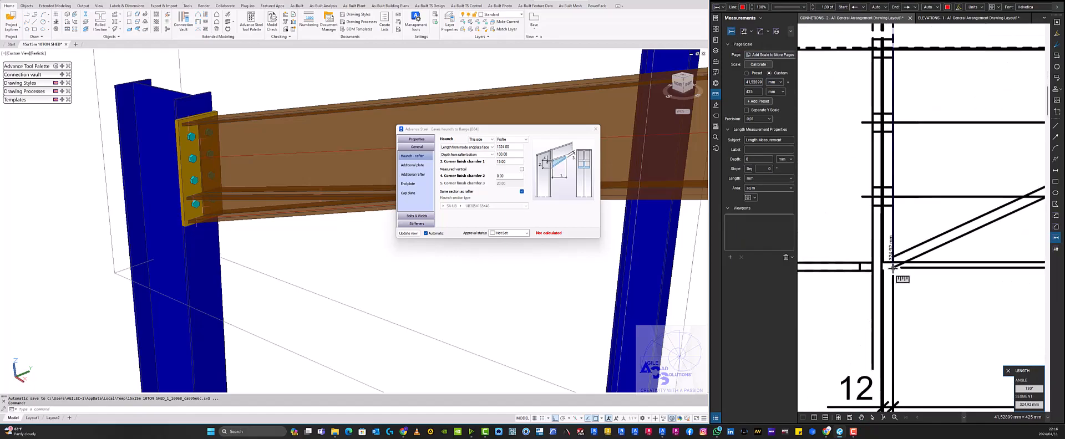
left_click(893, 268)
scroll(894, 278, "down", 3)
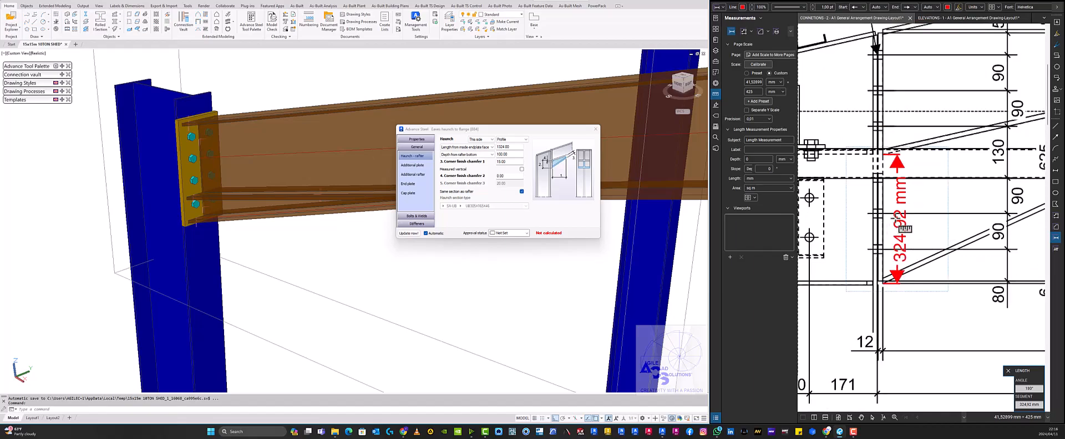
Step: Set the measurement precision to 1 and offset the haunch depth measurement to beyond the 625 dimension line
left_click(758, 119)
left_click(756, 127)
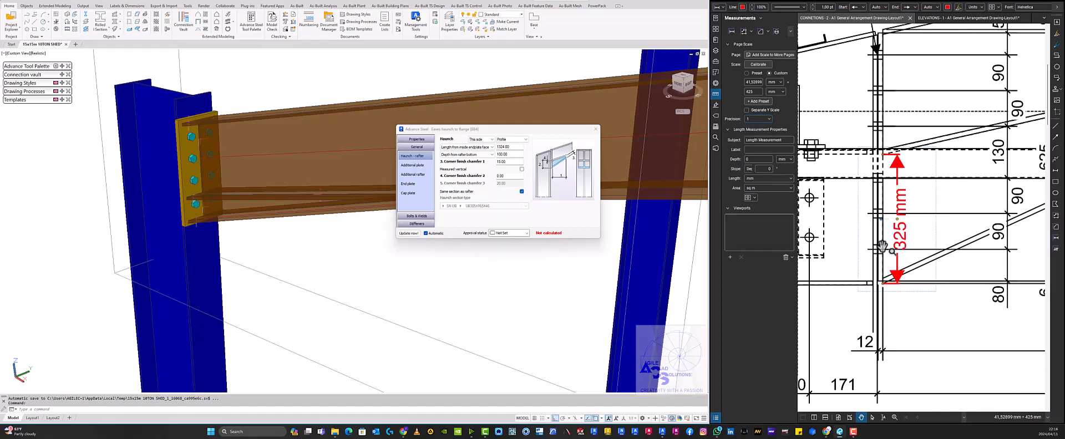
scroll(887, 249, "down", 2)
left_click_drag(886, 250, 991, 238)
key("Escape")
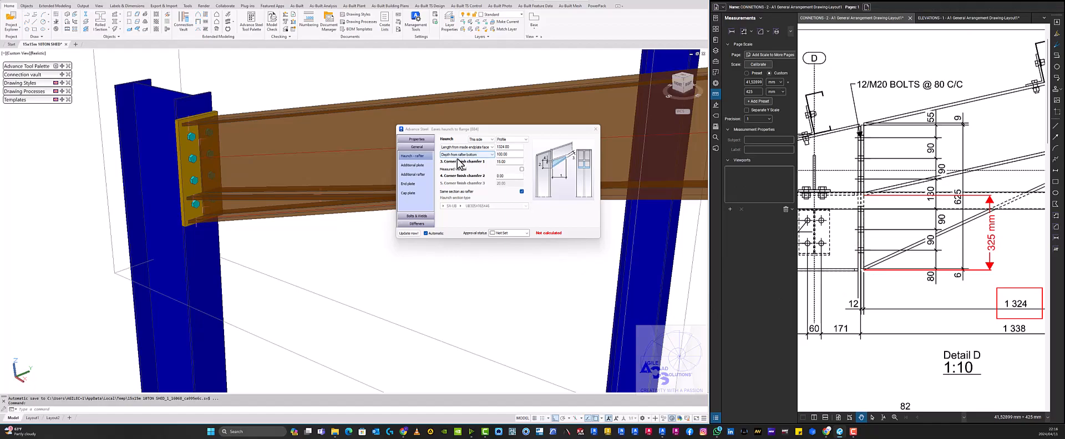
Step: Set the haunch's depth from rafter bottom to 325 in the eaves connection
left_click_drag(516, 155, 480, 155)
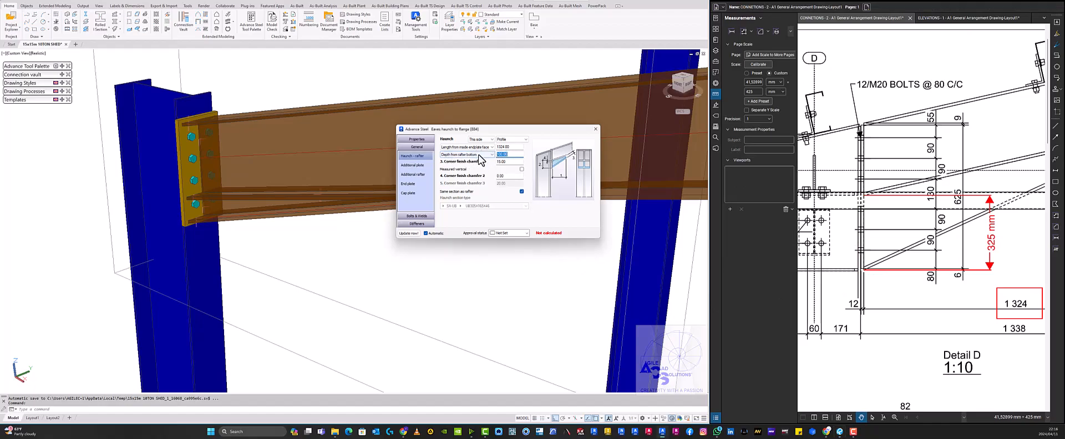
type("325")
key("Return")
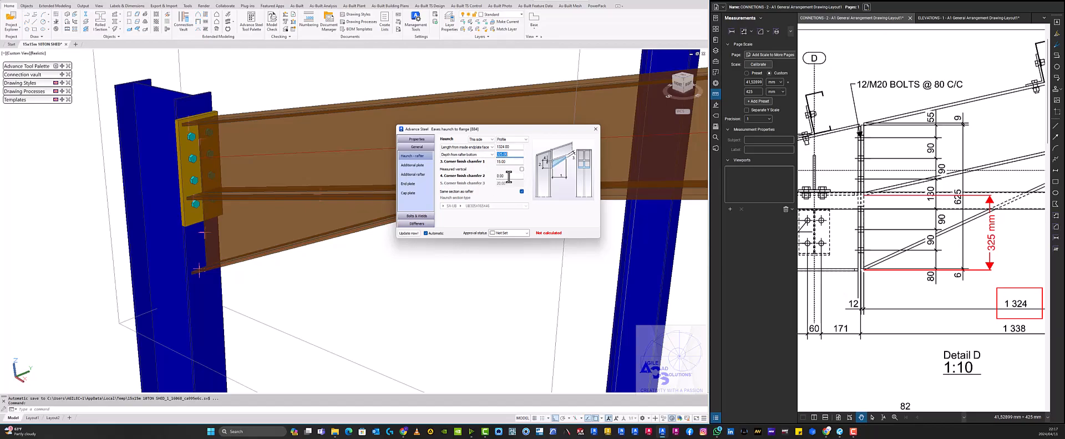
Step: Open the eaves haunch's end plate settings and outline the 12 end plate thickness dimension in Detail D with a rectangle
left_click(425, 166)
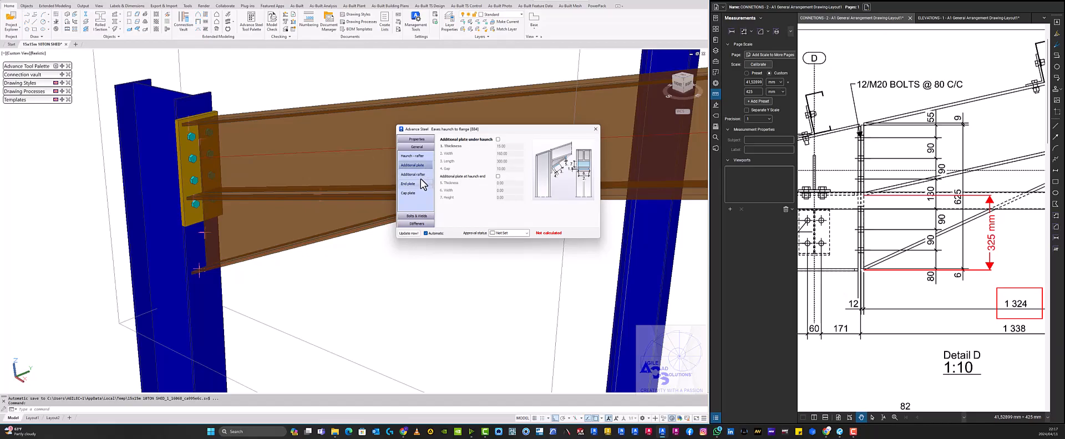
left_click(422, 176)
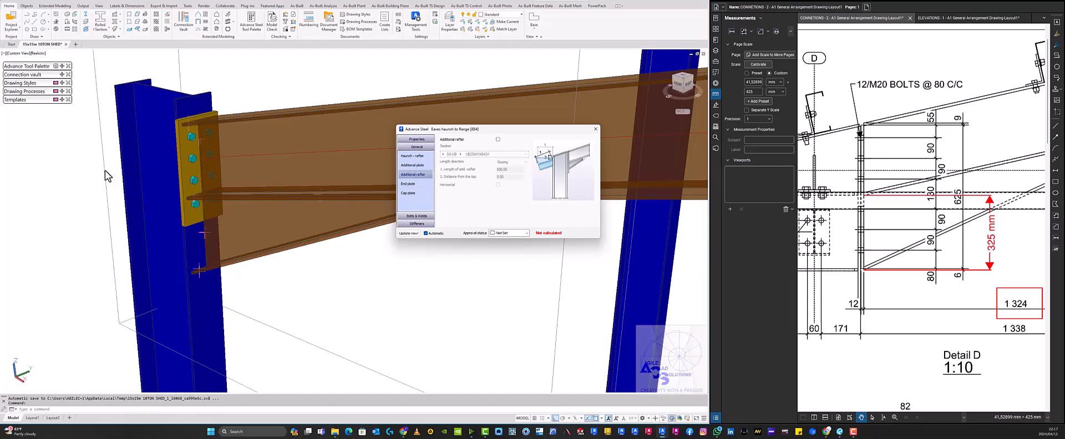
left_click(414, 185)
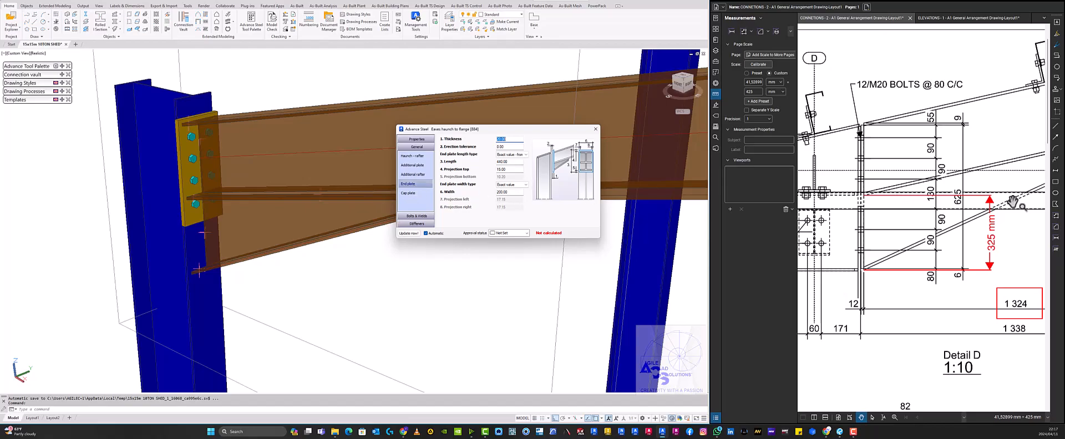
left_click(1055, 181)
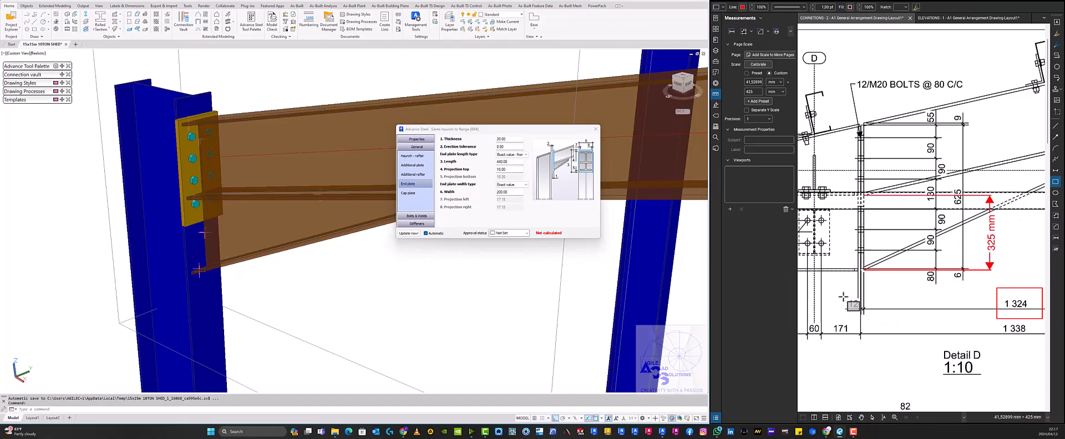
left_click_drag(843, 297, 866, 314)
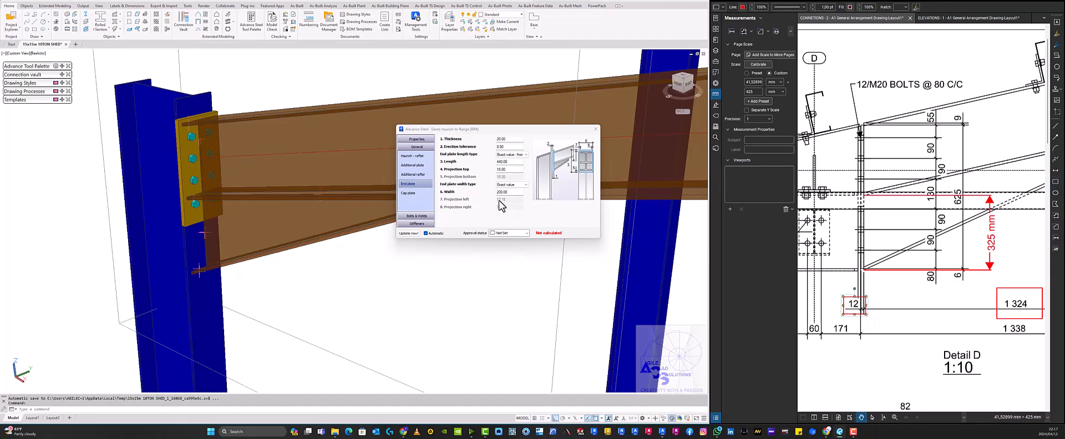
Step: Set the end plate's thickness to 12 and its erection tolerance to 2
left_click(502, 140)
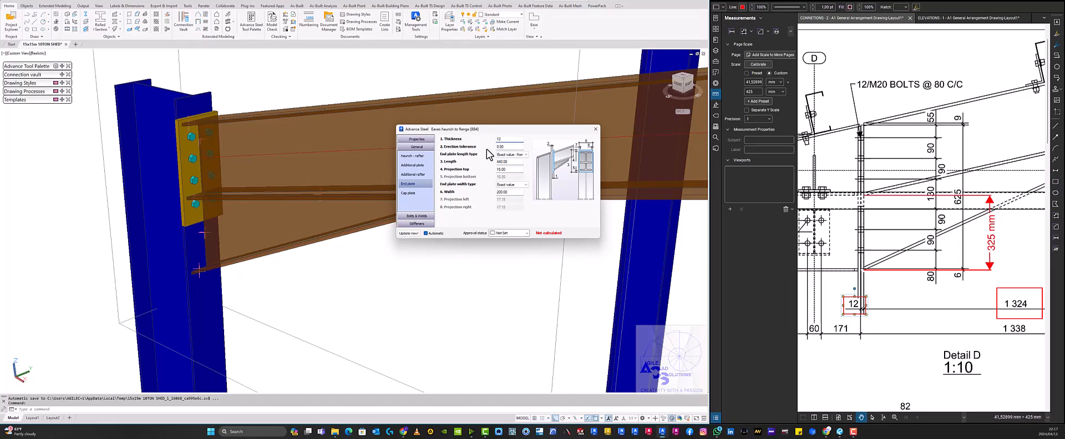
left_click(507, 147)
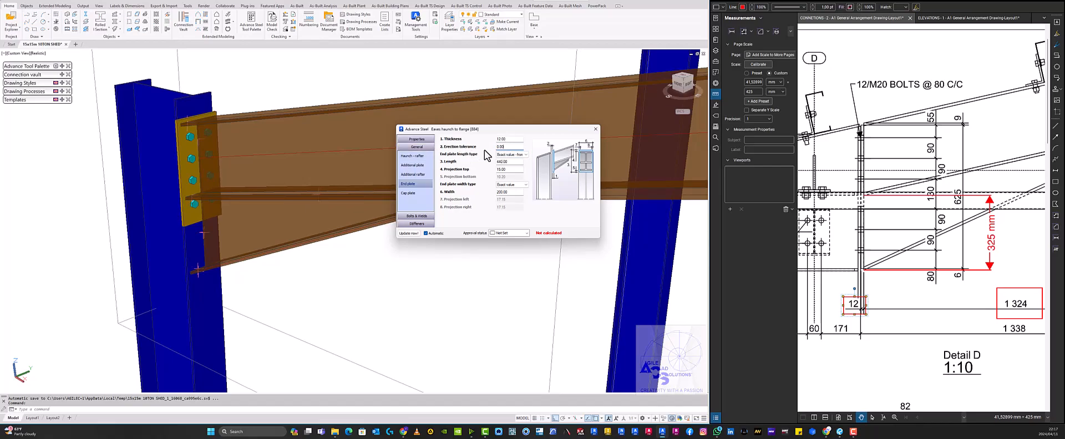
left_click_drag(505, 148, 492, 147)
left_click(483, 162)
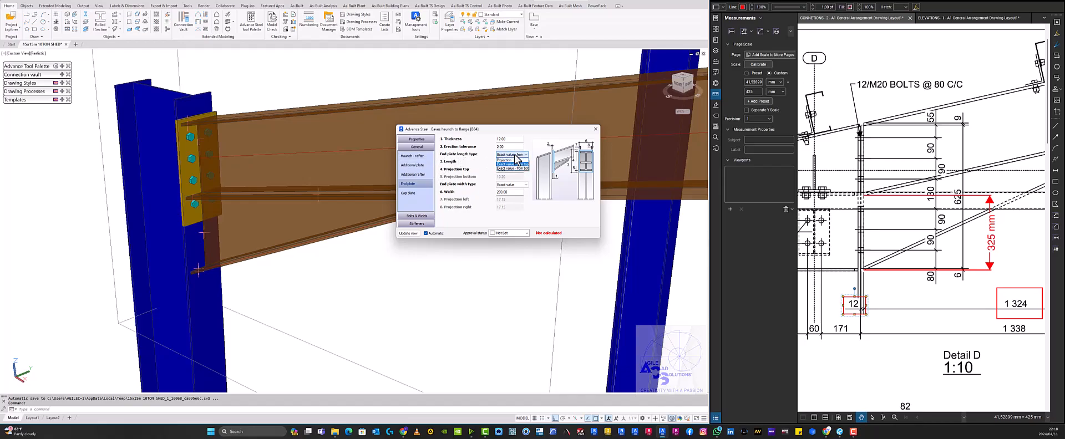
Step: Set the end plate's length type to Projection
left_click(518, 155)
left_click(520, 165)
left_click(520, 168)
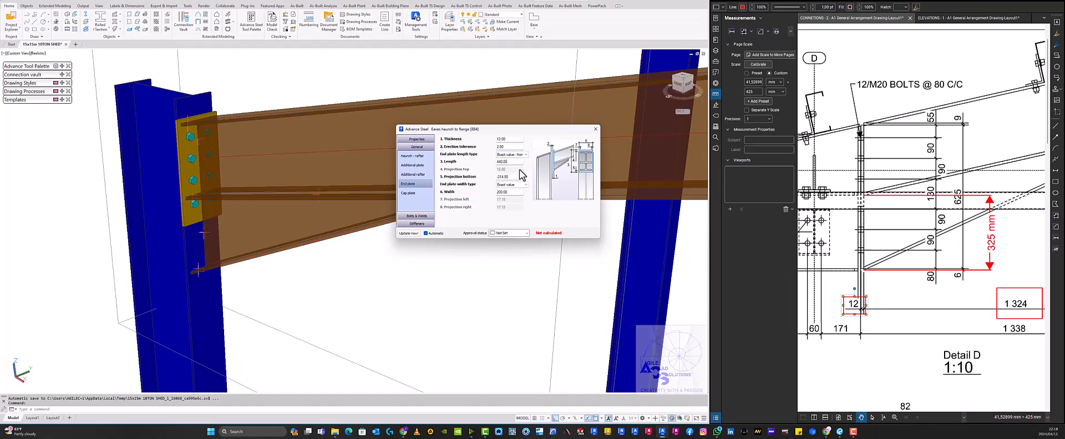
left_click(518, 156)
left_click(517, 161)
Step: Set the end plate's top projection to -6 and its bottom projection to -6
double_click(510, 170)
key("BackSpace")
type("45")
key("Return")
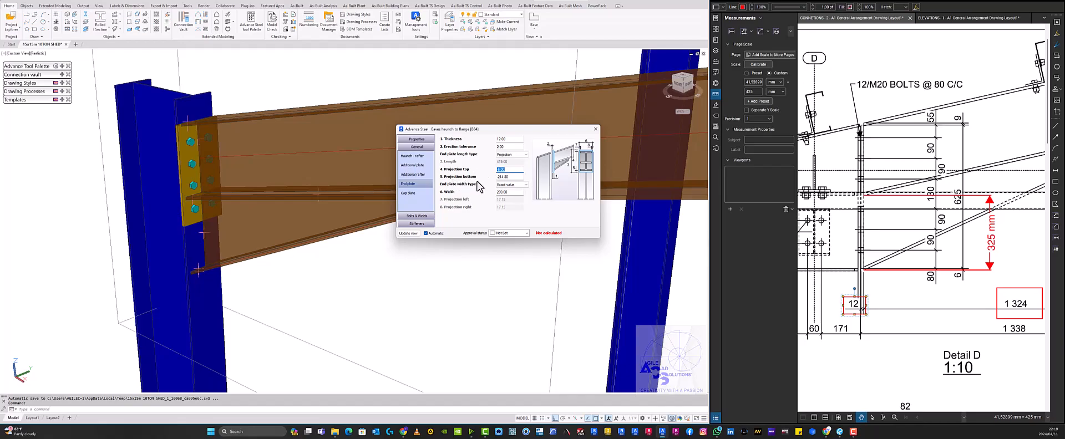
double_click(510, 177)
key("BackSpace")
type("-6")
key("Return")
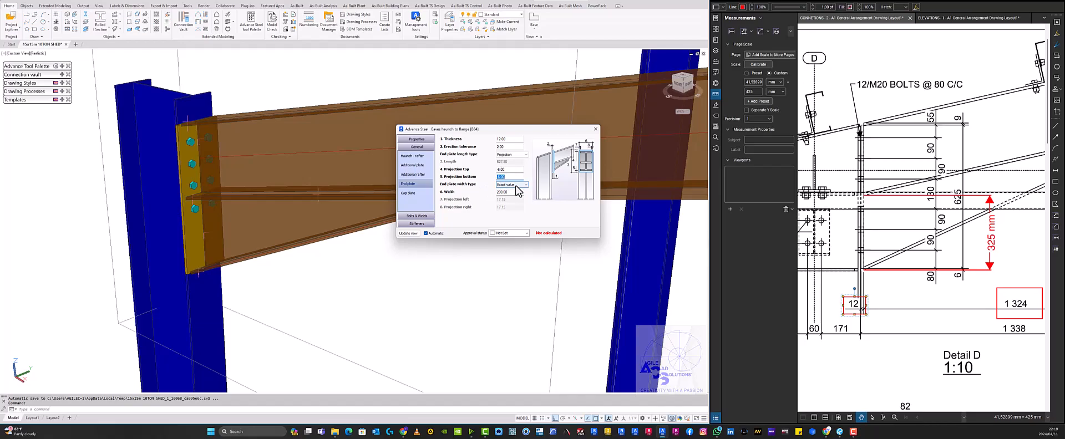
Step: Define the end plate's width by Projection, with 0 projection on both the left and right sides
left_click(517, 189)
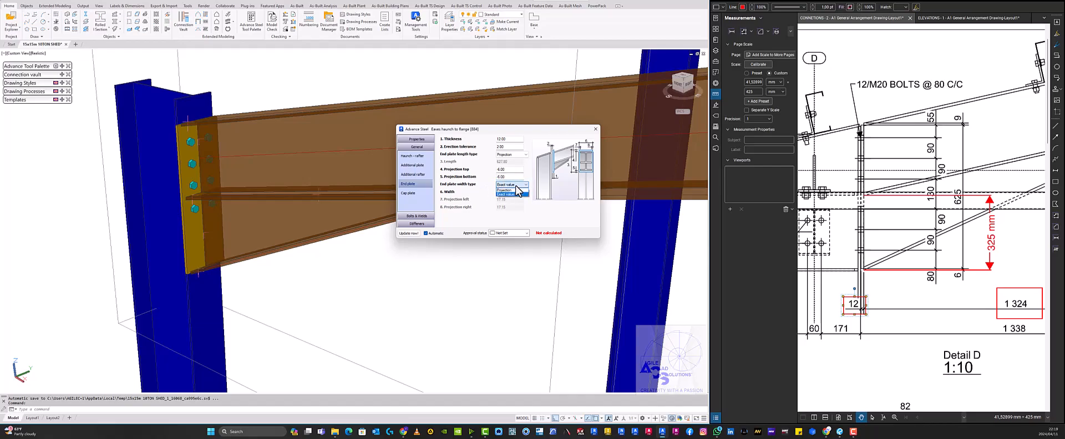
left_click(515, 190)
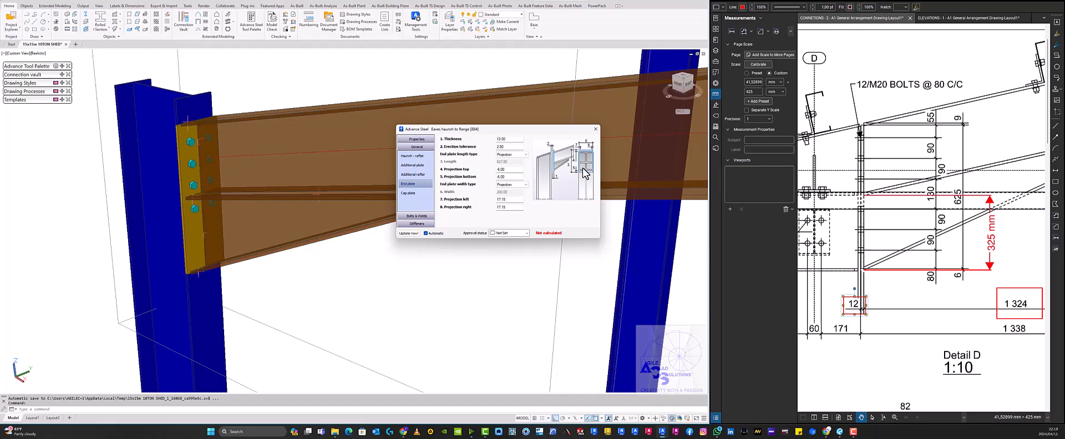
left_click(511, 187)
left_click(512, 199)
double_click(508, 199)
type("0")
left_click(509, 207)
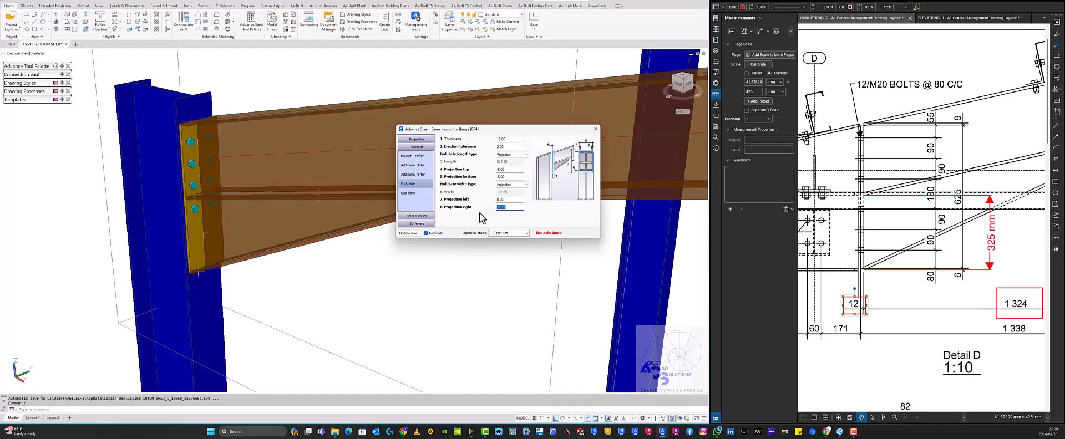
type("0")
key("Return")
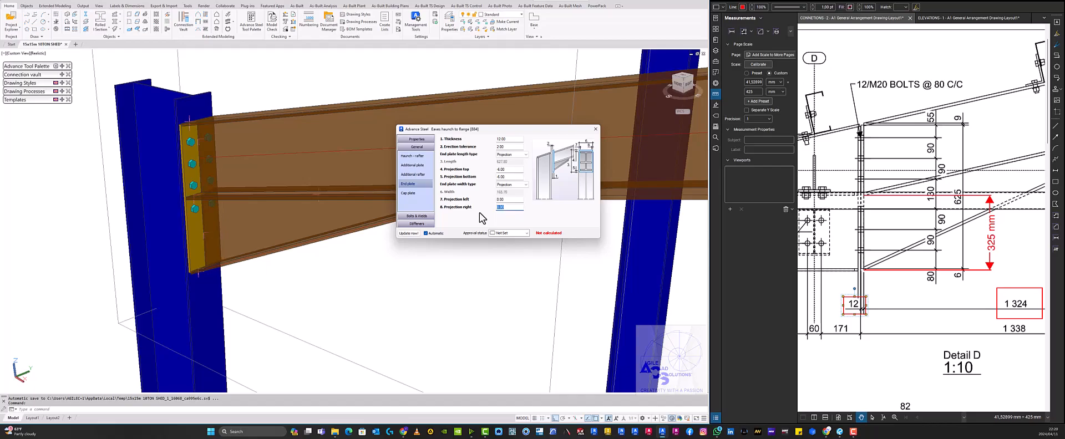
left_click(414, 193)
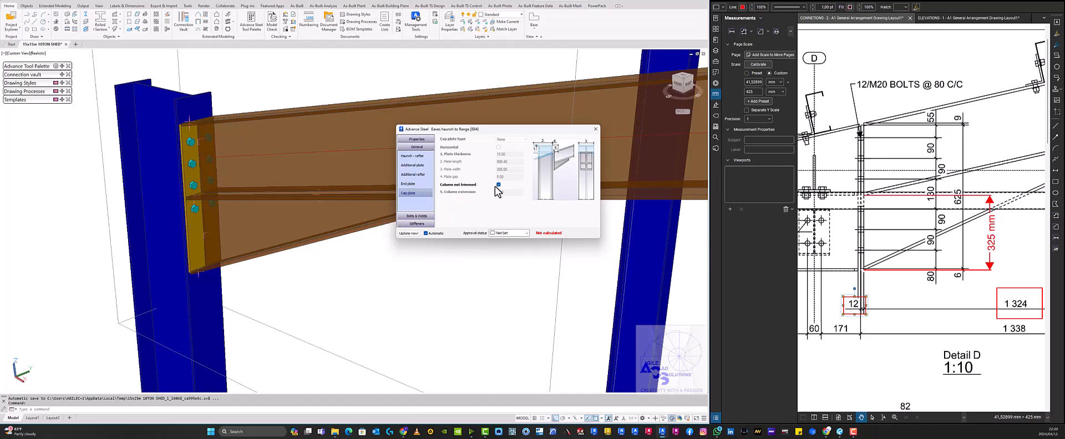
left_click(422, 156)
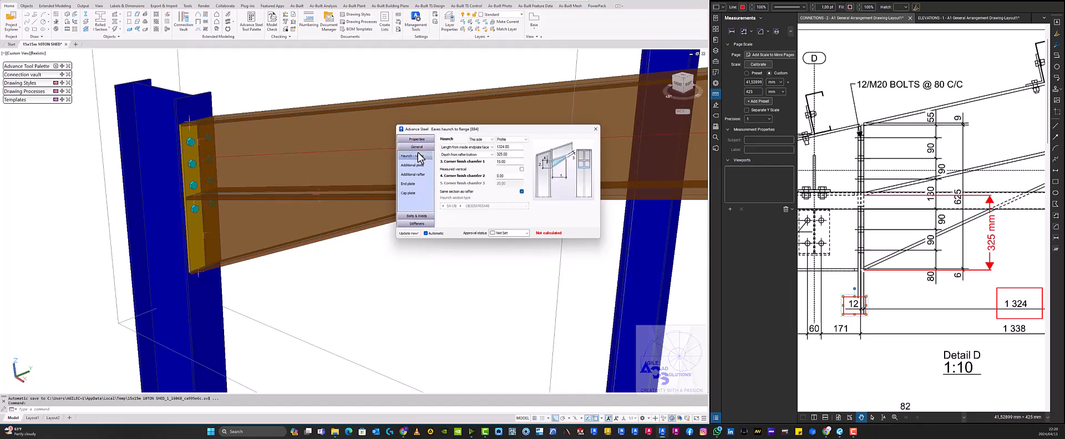
left_click(415, 165)
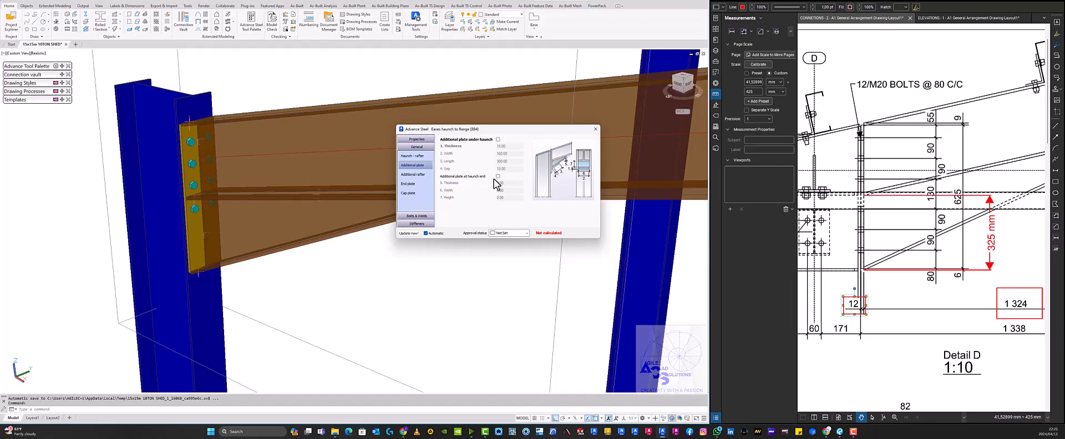
left_click(416, 175)
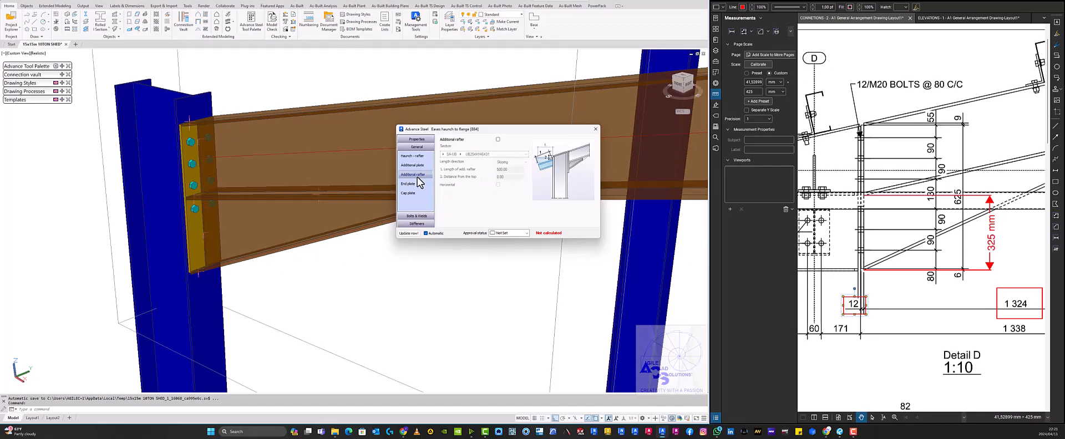
left_click(421, 184)
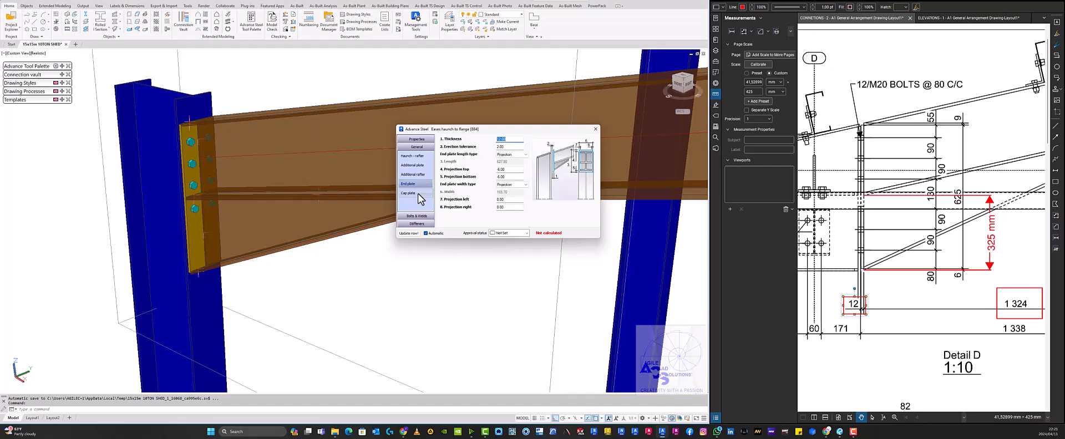
Step: Turn off the Column not trimmed option and add a Full cap plate to the column
left_click(419, 194)
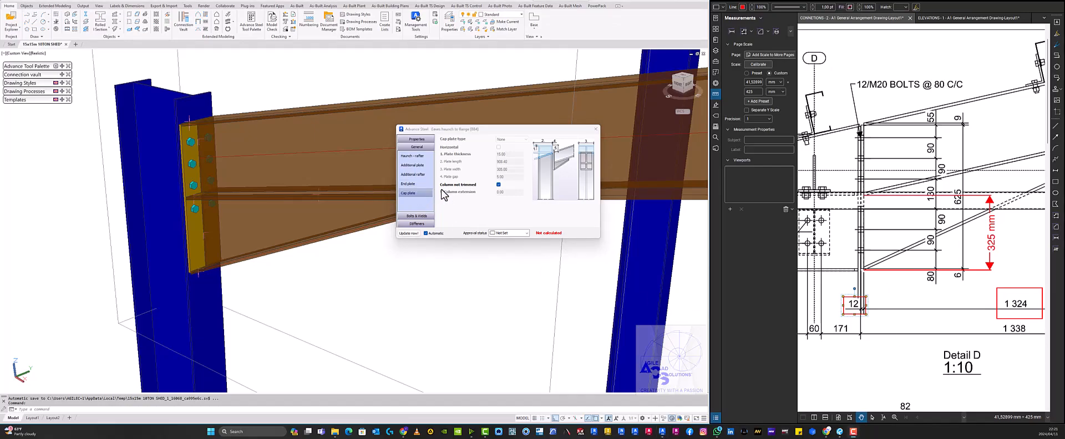
left_click(498, 185)
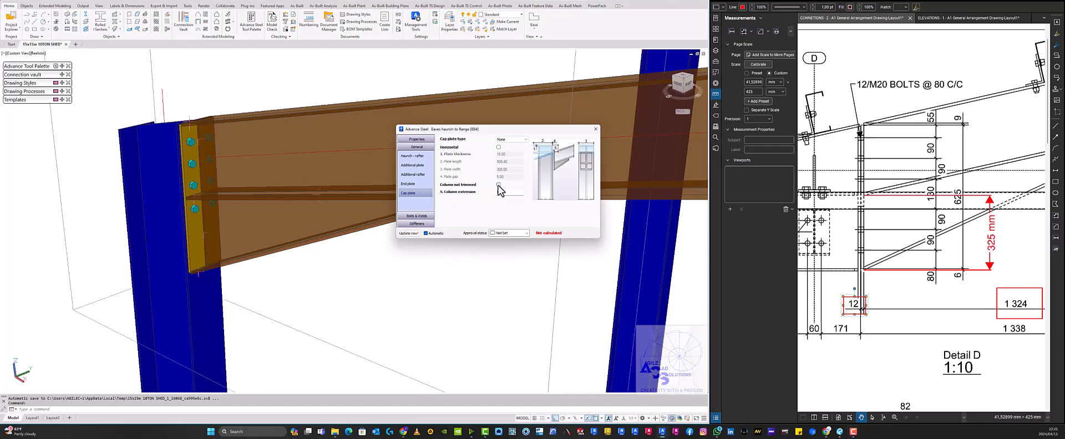
left_click(504, 139)
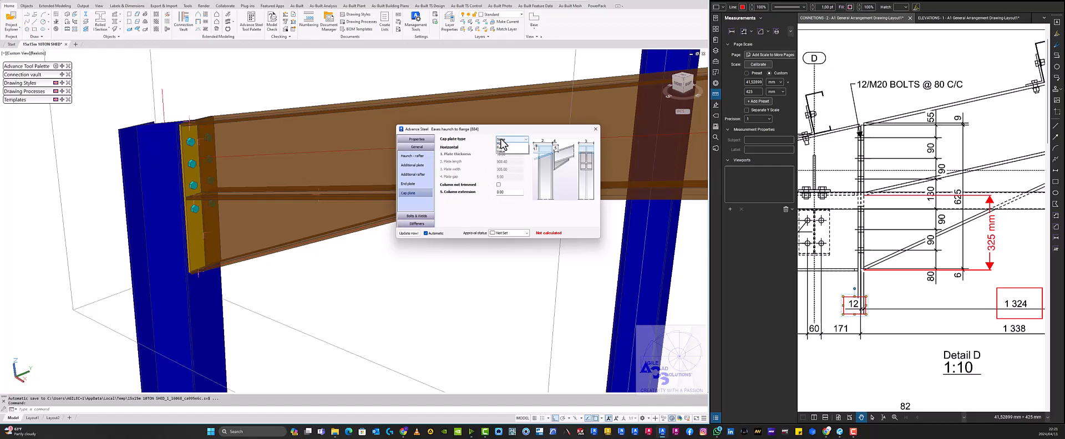
left_click(502, 153)
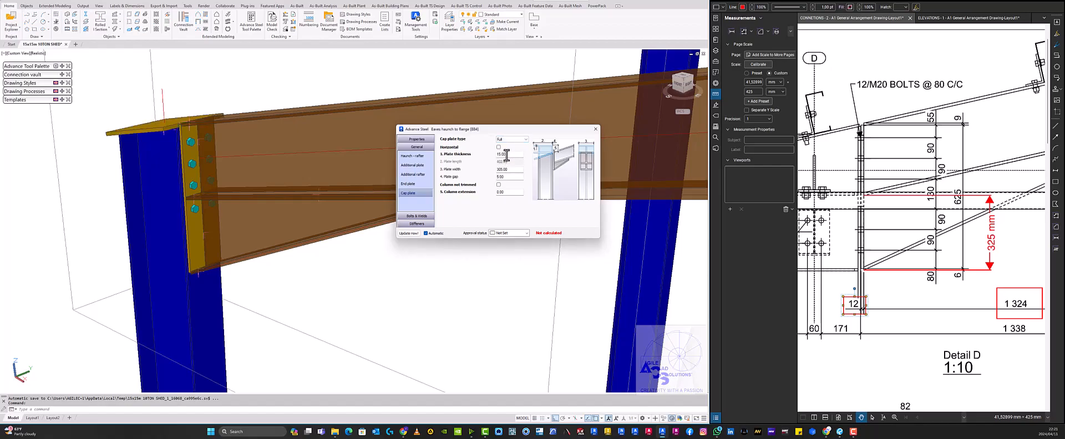
Step: Change the cap plate's thickness after consulting Detail D, keeping its type as Full
left_click_drag(511, 156, 485, 157)
scroll(858, 159, "down", 3)
left_click_drag(858, 160, 949, 187)
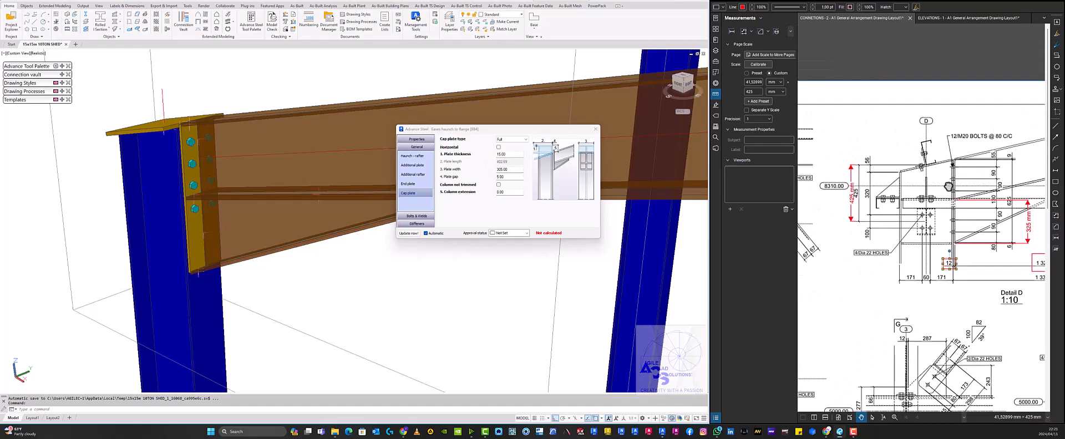
scroll(949, 187, "up", 2)
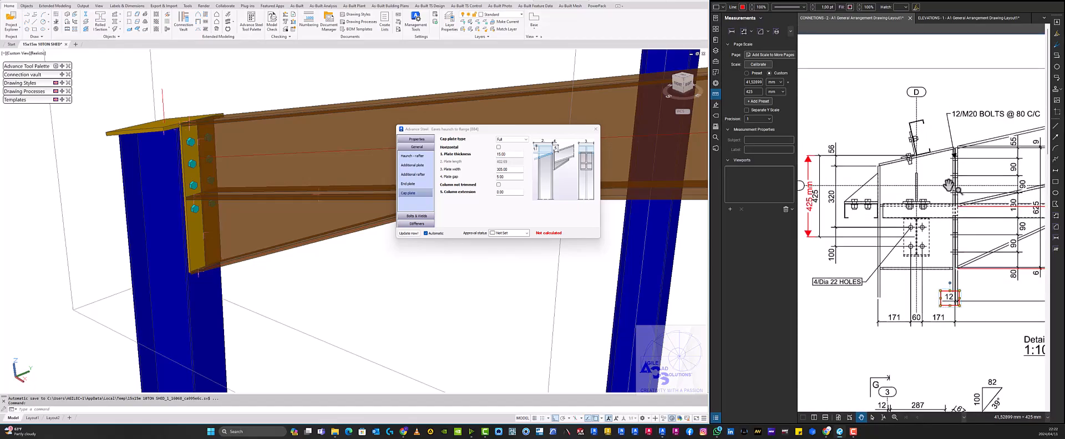
left_click(509, 154)
key("Return")
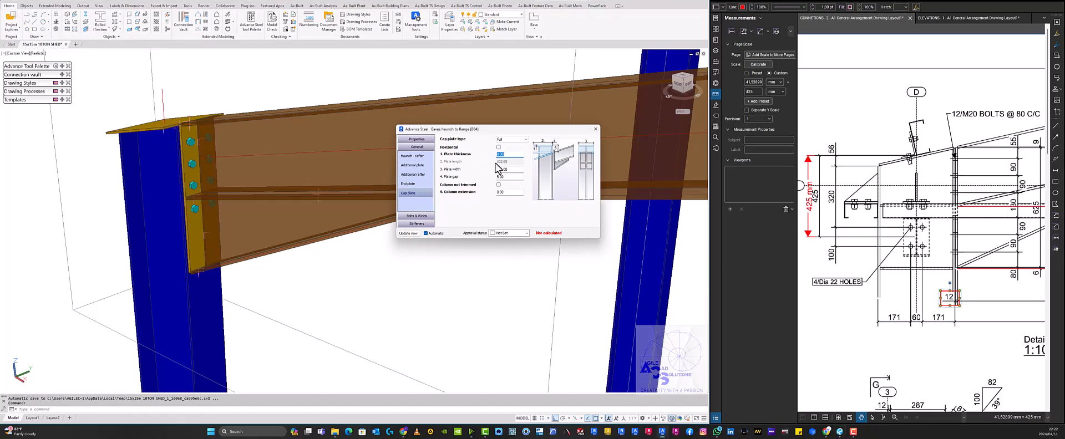
left_click(505, 141)
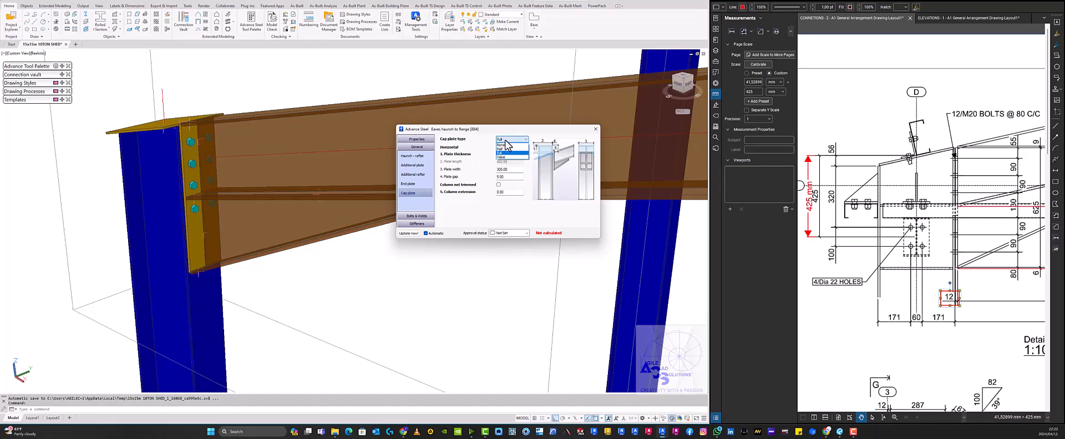
left_click(488, 171)
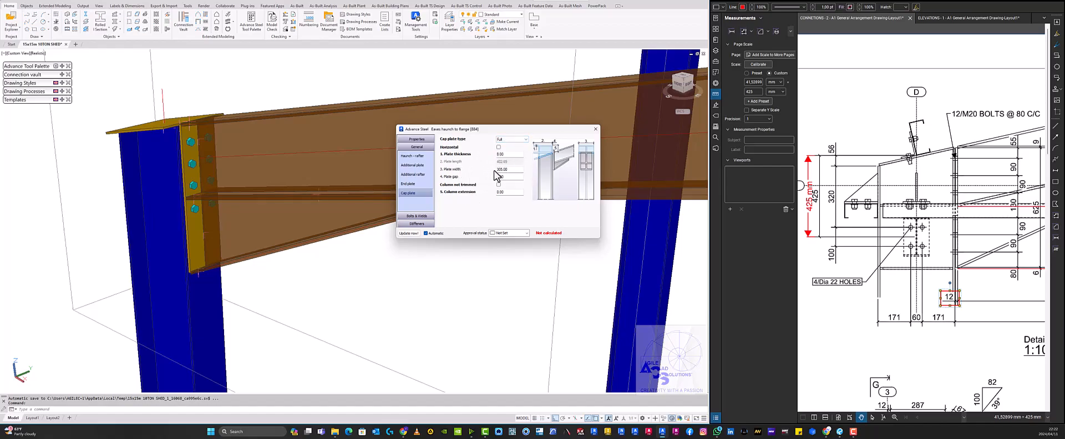
Step: Consult the member legend on the elevations drawing for the column section, and set the cap plate's width to 178
left_click_drag(509, 171, 483, 171)
middle_click_drag(278, 155, 352, 114, "shift")
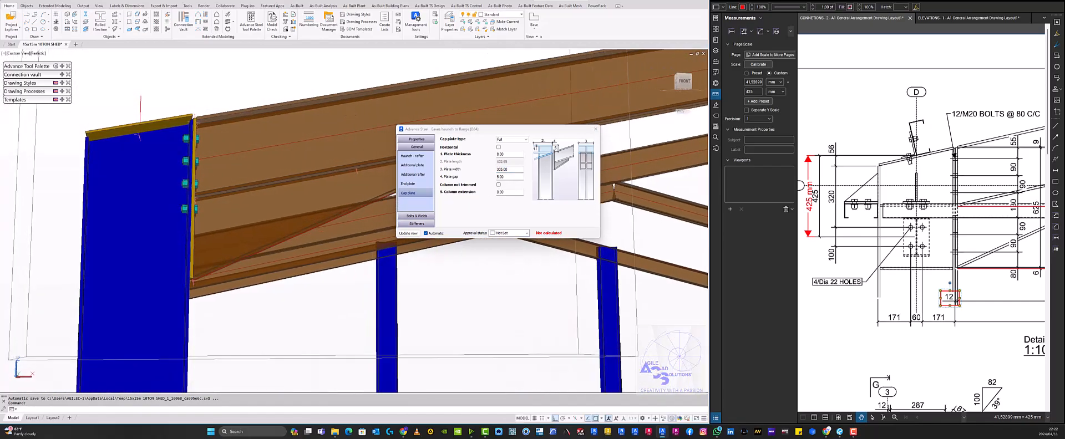
left_click_drag(516, 170, 493, 172)
left_click(954, 18)
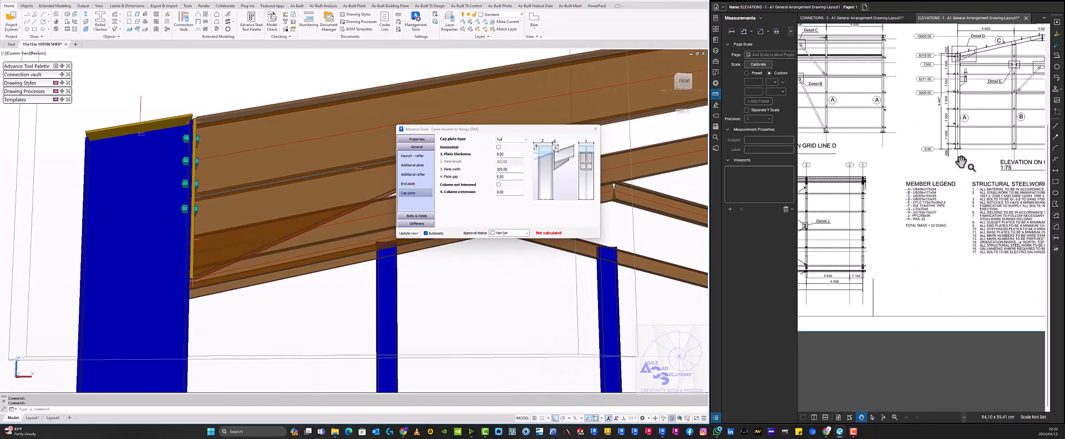
scroll(936, 187, "up", 3)
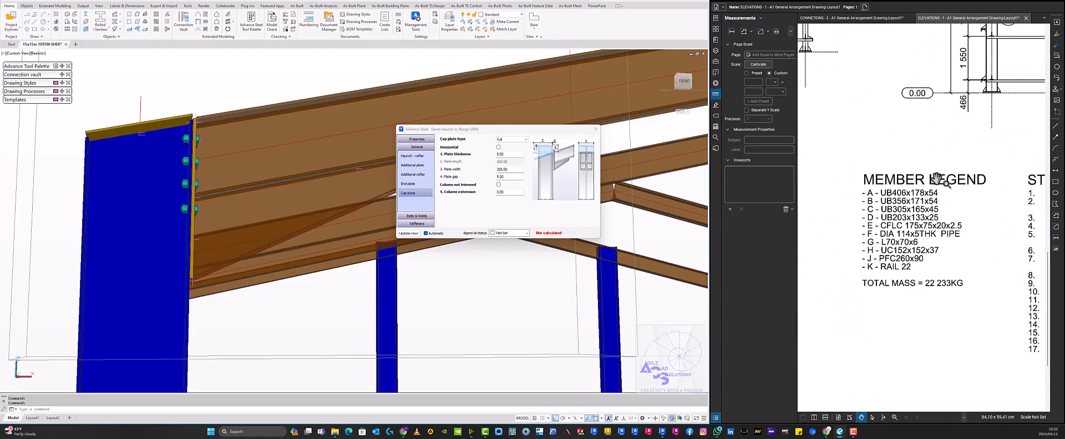
left_click(878, 18)
left_click(513, 169)
left_click_drag(514, 169, 461, 172)
type("17")
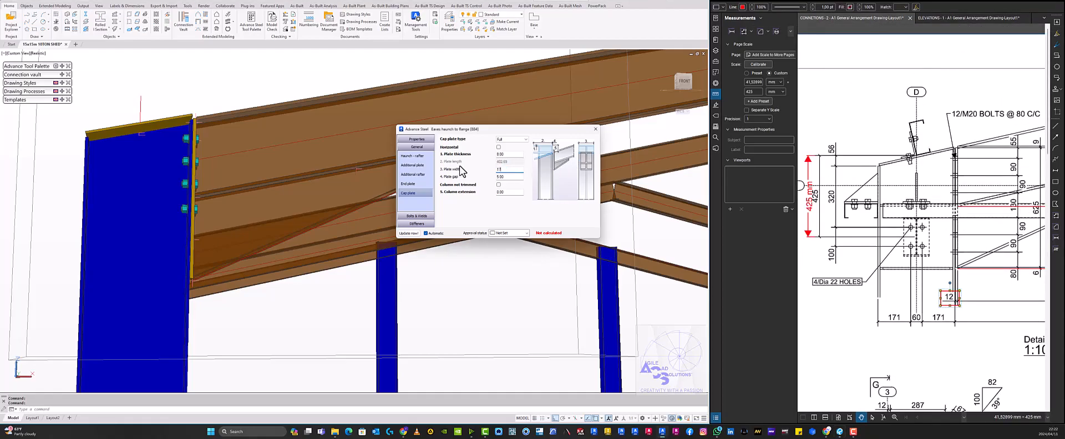
type("8")
key("Return")
Step: Examine the column cap plate in the model and check the connection's bolt diameter setting against Detail D's M20 bolt note
middle_click_drag(461, 172, 282, 225, "shift")
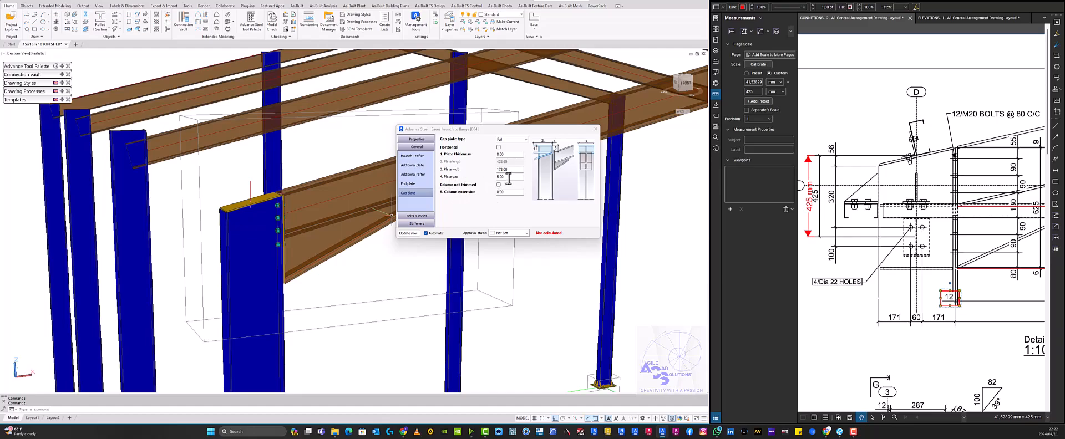
double_click(501, 176)
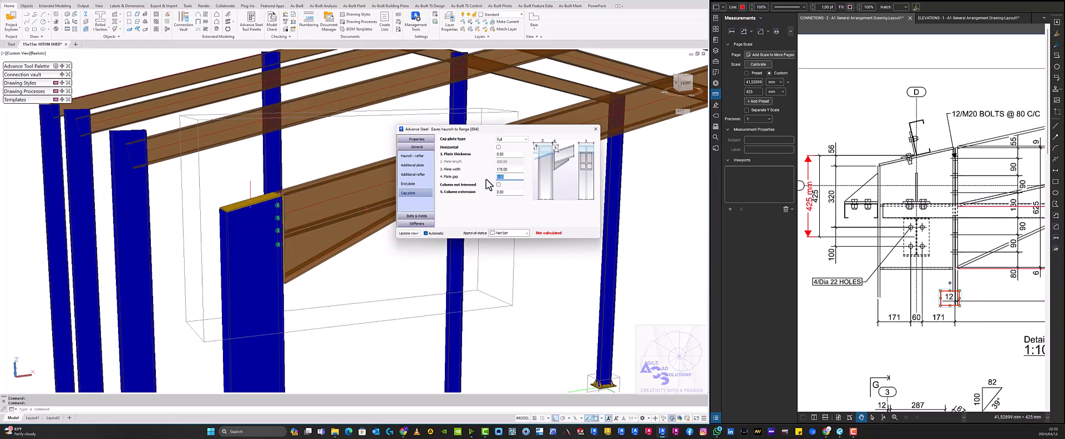
left_click(422, 217)
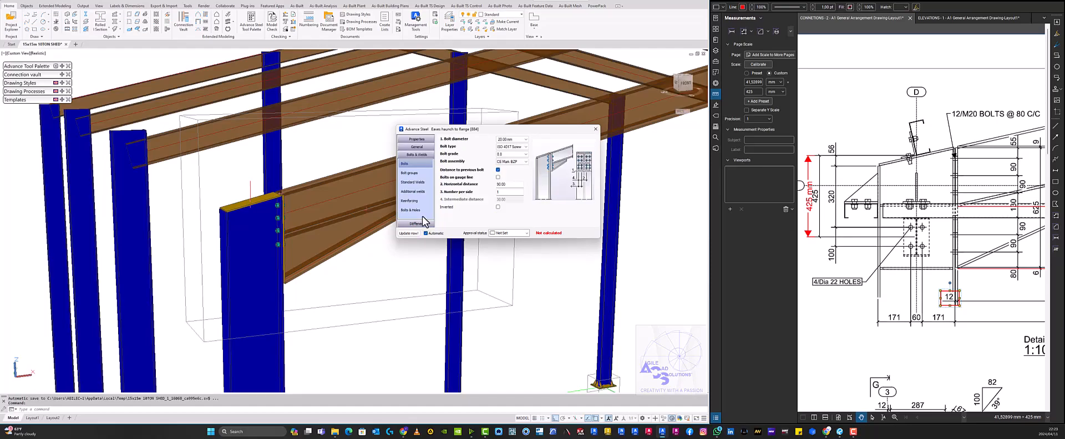
left_click_drag(968, 191, 936, 185)
scroll(937, 185, "up", 2)
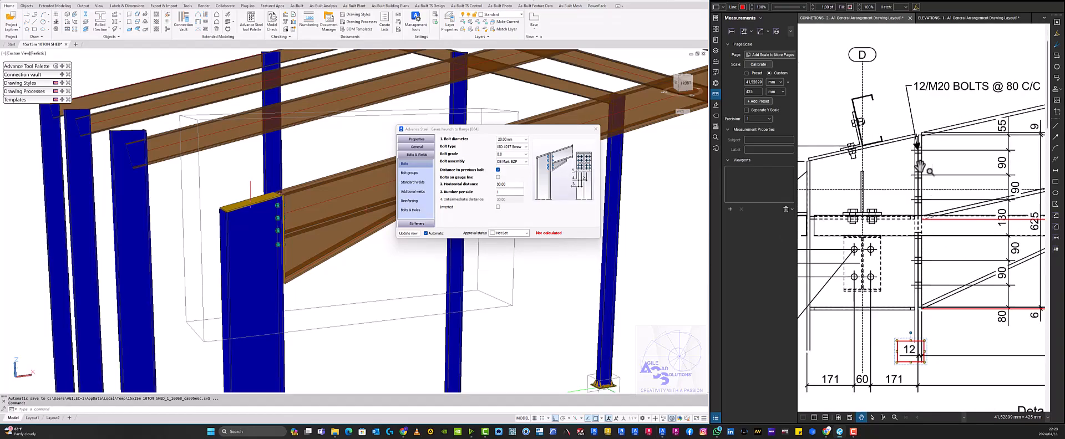
left_click_drag(950, 141, 914, 142)
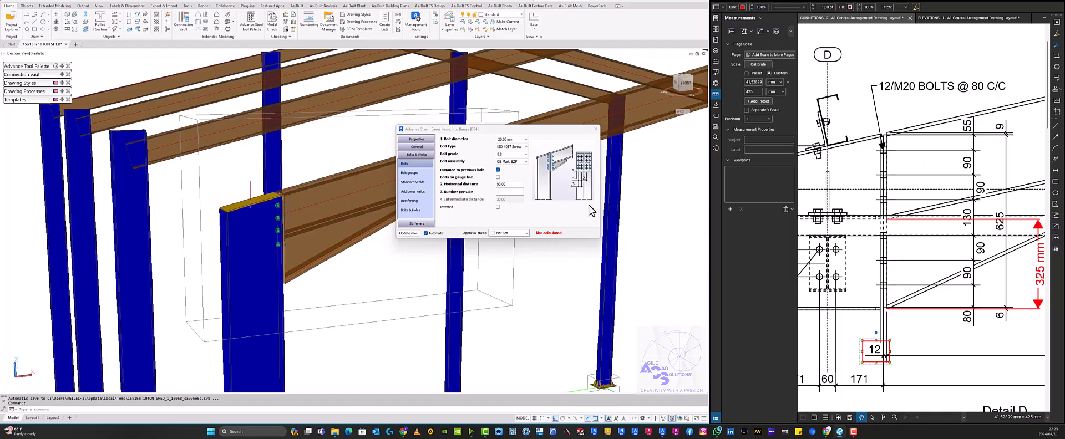
left_click(510, 144)
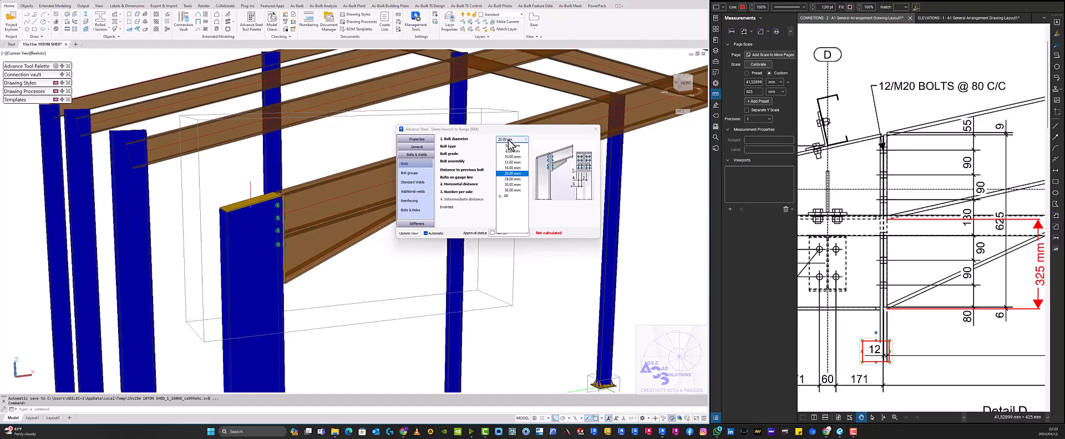
left_click(509, 141)
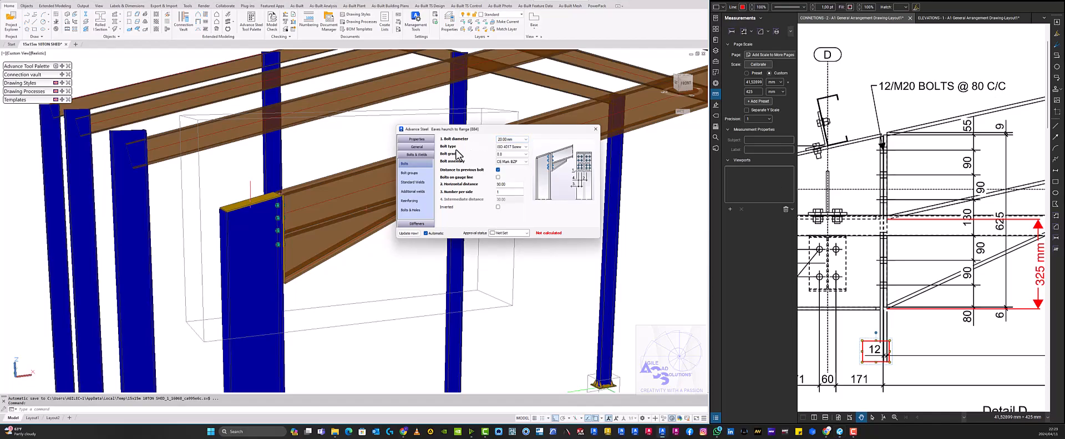
Step: Set the connection's bolt type to XOX with bolt grade 8.8
left_click(525, 147)
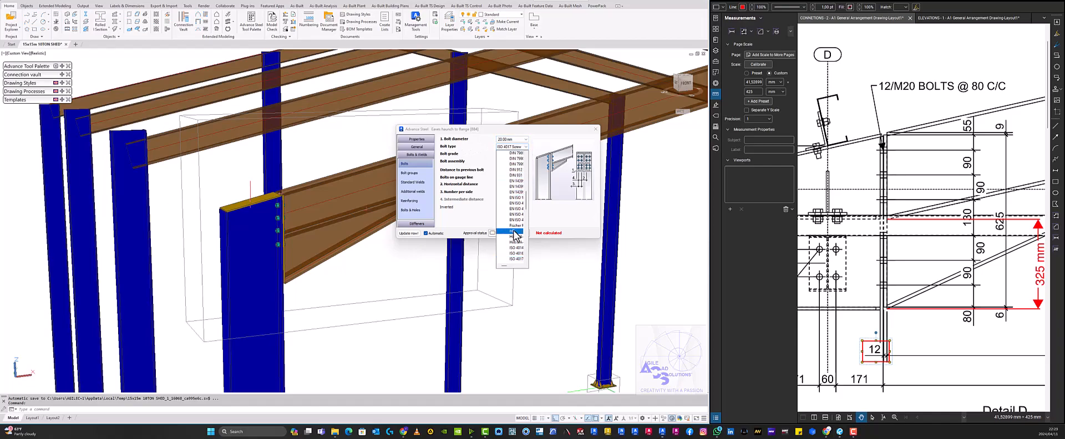
scroll(513, 246, "down", 10)
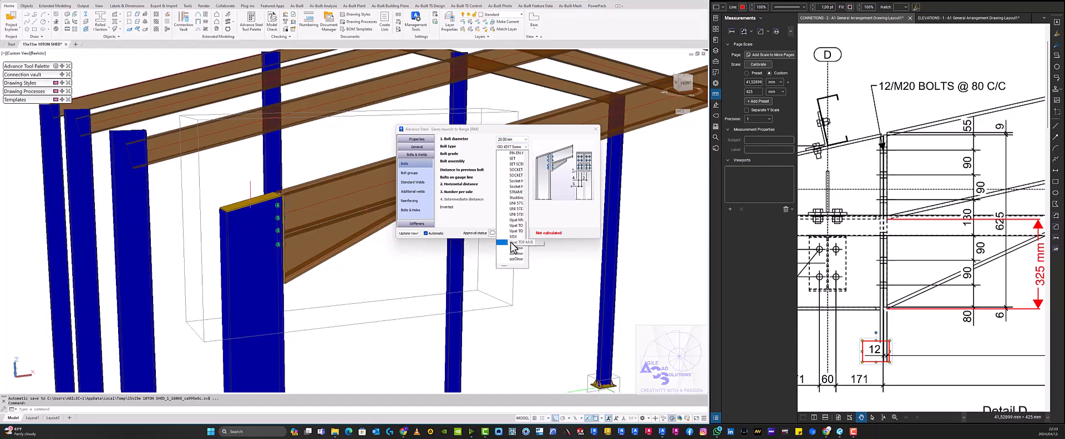
scroll(514, 244, "up", 8)
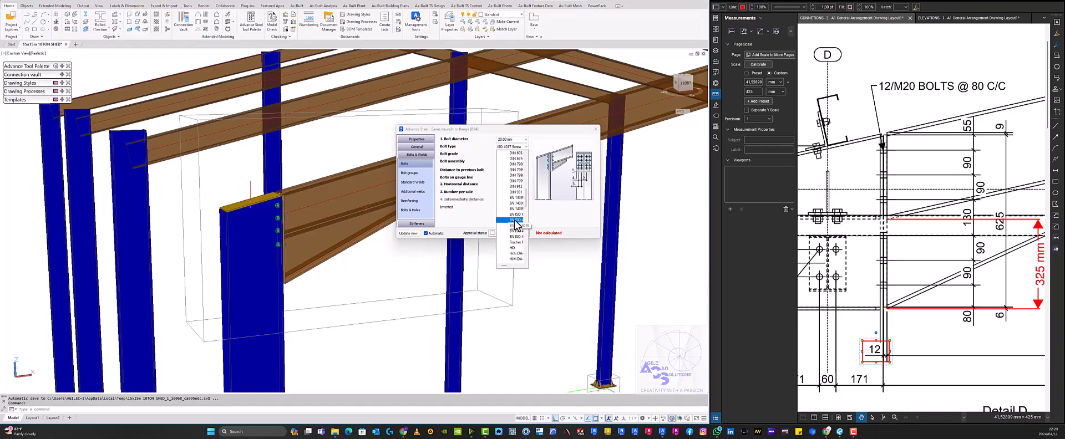
scroll(502, 200, "down", 4)
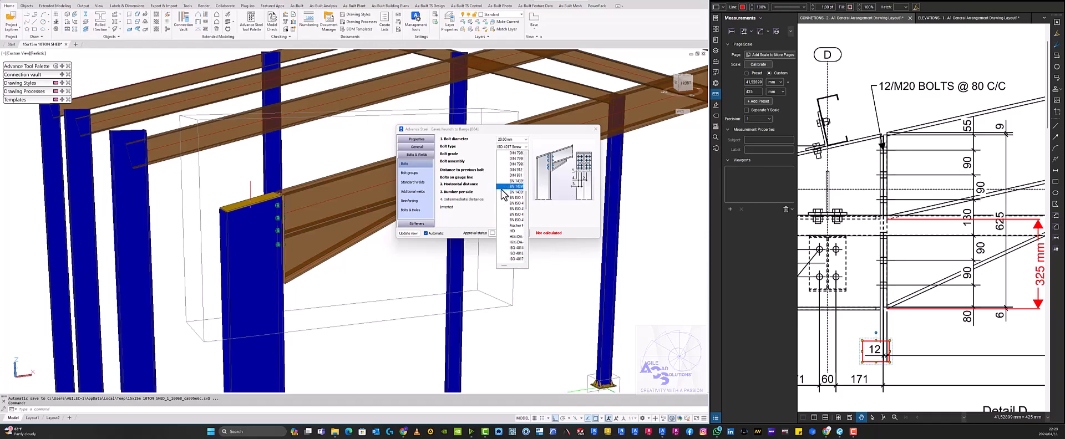
scroll(498, 239, "down", 3)
scroll(498, 241, "down", 7)
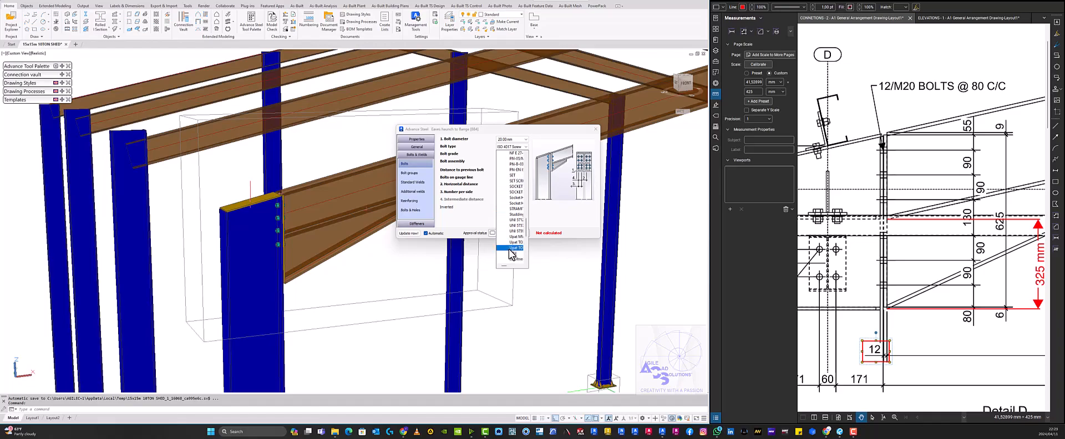
scroll(513, 238, "up", 10)
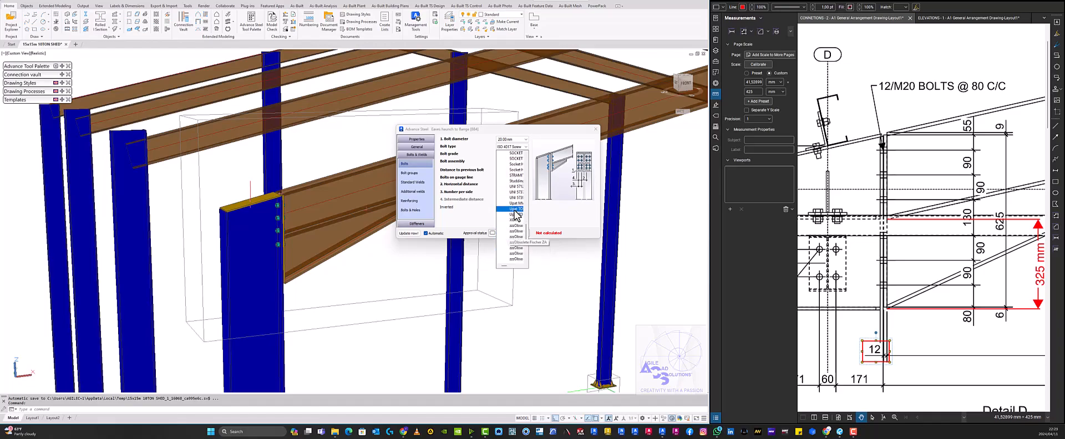
scroll(511, 202, "up", 3)
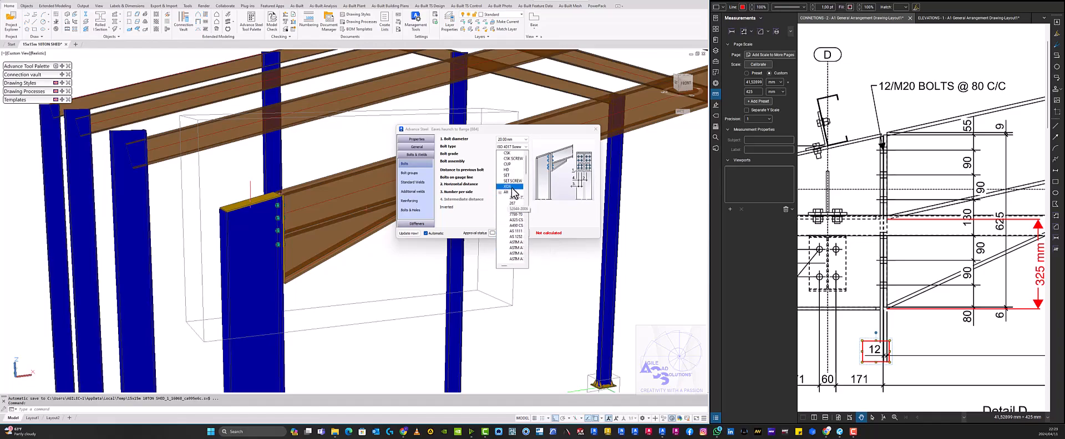
scroll(507, 202, "down", 5)
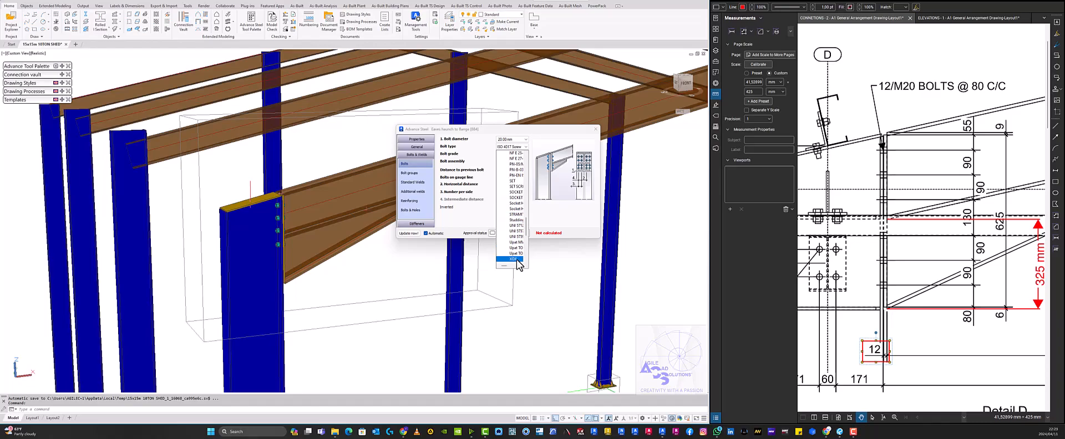
left_click(516, 260)
left_click(515, 154)
left_click(515, 165)
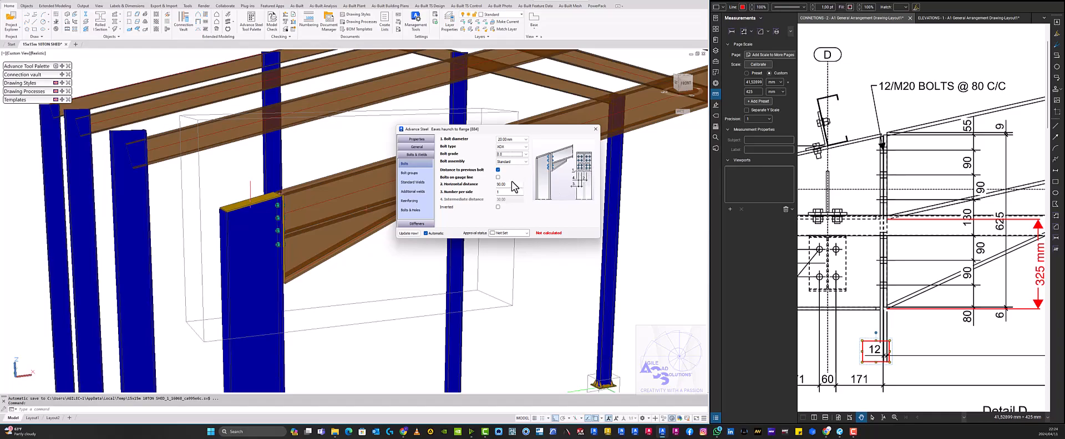
left_click_drag(510, 184, 481, 185)
Step: Set bolt group 1 to 3 lines with a start distance of 55, following Detail D
left_click(421, 175)
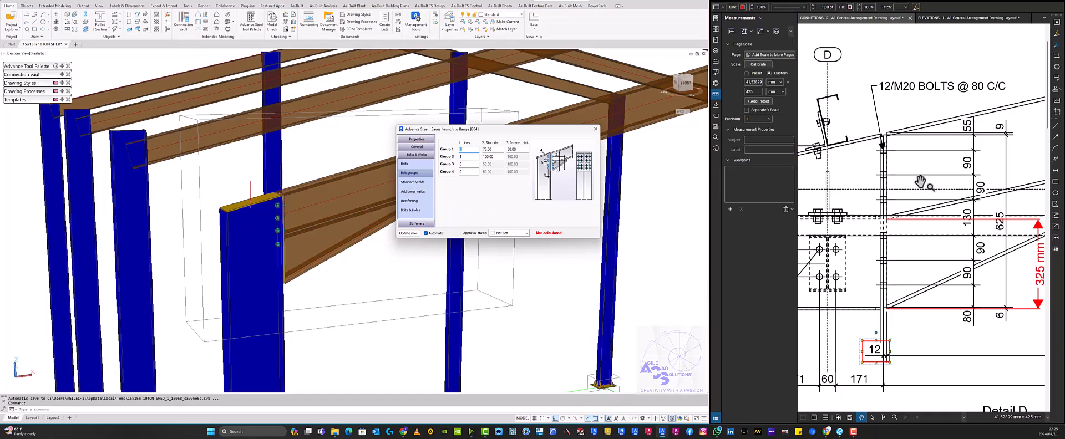
scroll(922, 169, "up", 1)
scroll(921, 169, "down", 1)
type("3")
key("Tab")
type("55")
key("Return")
Step: Set bolt group 2 to 3 lines with a start distance of 130 and an intermediate distance of 90
left_click(463, 157)
type("3")
key("Tab")
left_click(520, 157)
left_click_drag(521, 157, 494, 160)
type("90")
key("Return")
Step: Examine the bolt rows on the haunch end plate in the model and compare their layout with Detail D
scroll(340, 220, "down", 3)
middle_click_drag(308, 227, 222, 244, "shift")
middle_click_drag(239, 167, 214, 164, "shift")
scroll(213, 164, "up", 5)
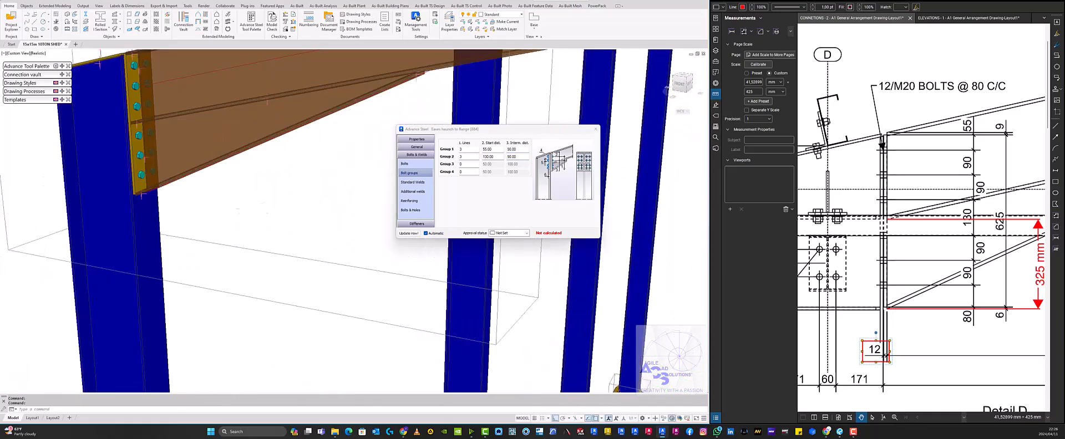
scroll(214, 164, "down", 3)
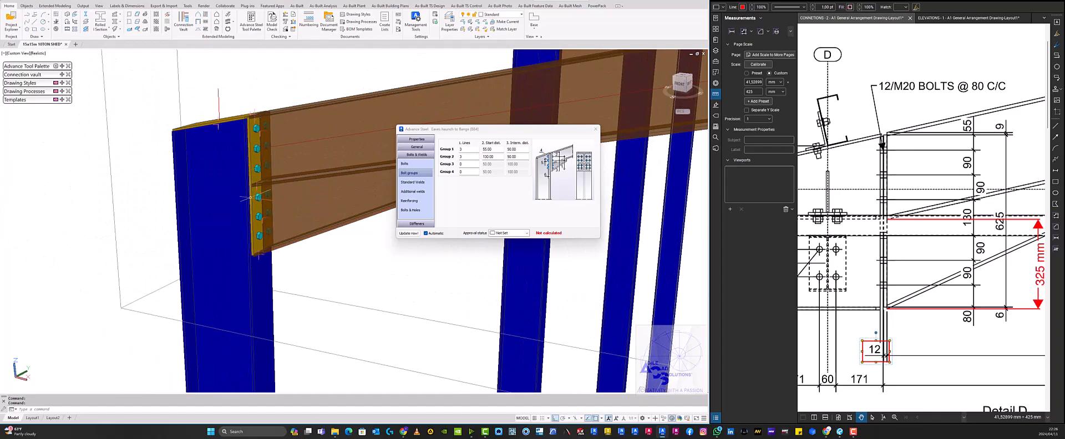
scroll(888, 240, "down", 5)
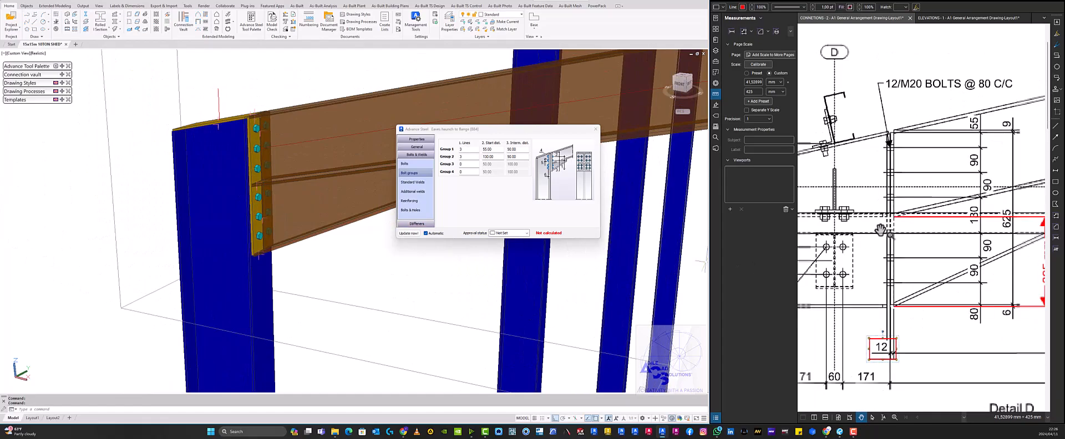
scroll(888, 240, "up", 2)
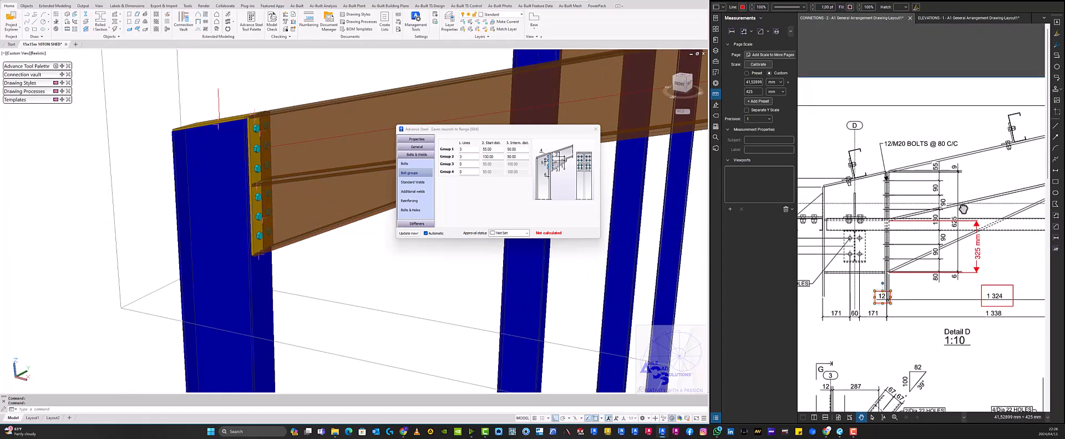
scroll(949, 214, "down", 1)
scroll(949, 214, "down", 2)
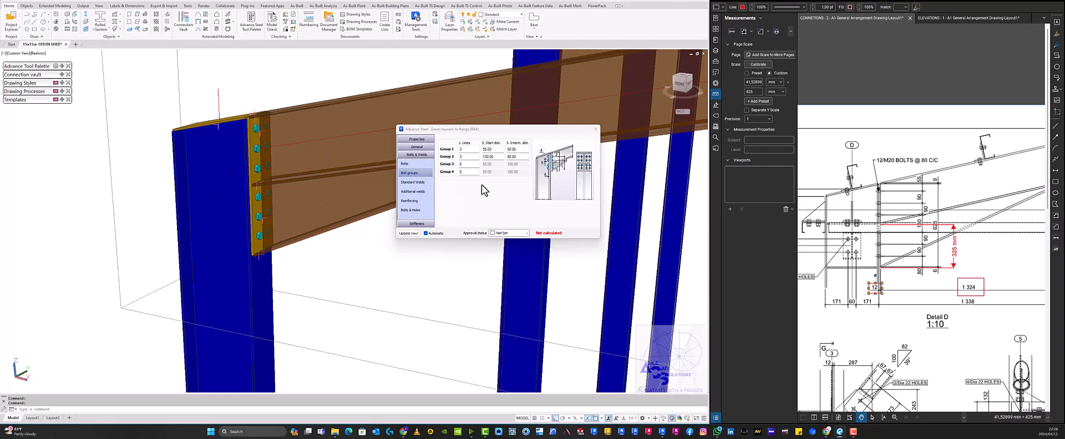
Step: Review the connection's standard welds, additional welds, reinforcing and bolt hole settings, and open the stiffener settings
left_click(411, 185)
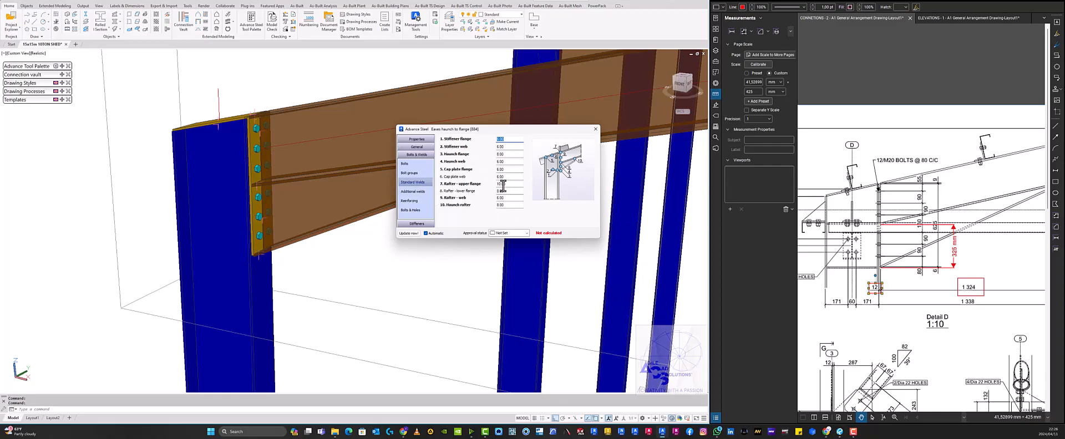
left_click(420, 192)
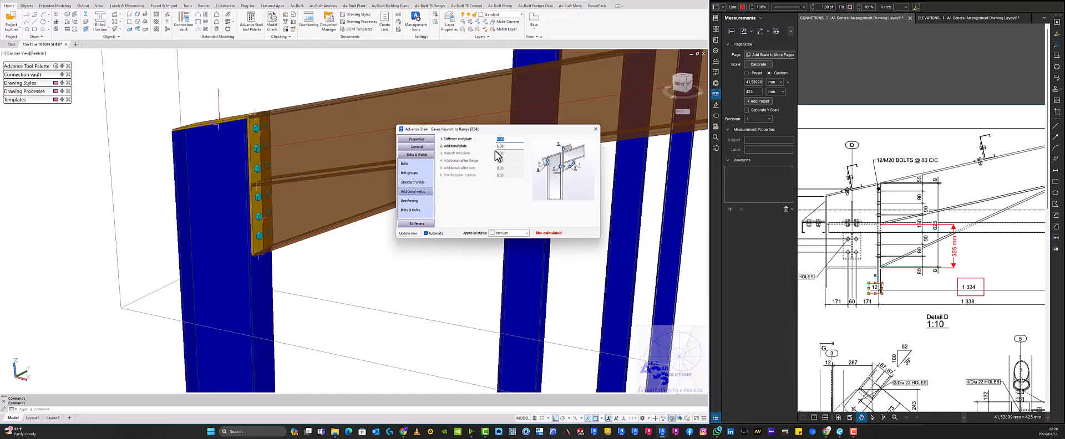
left_click(424, 200)
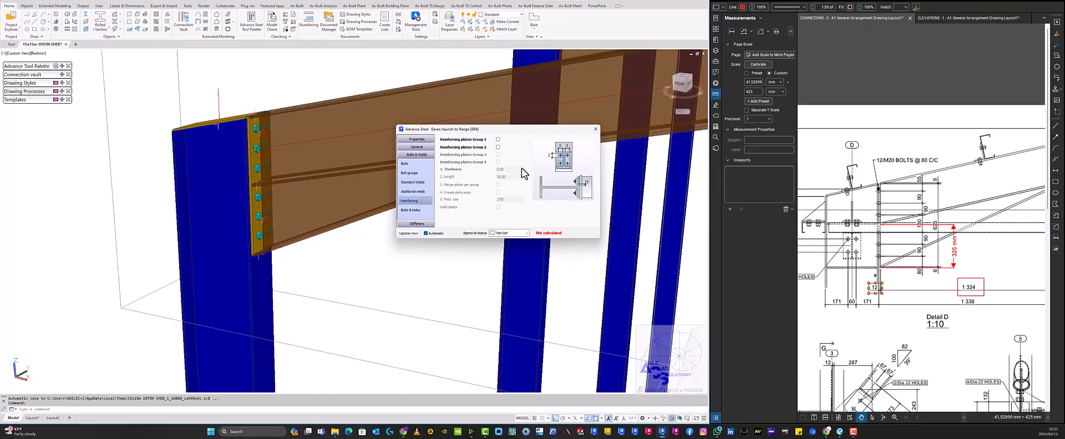
left_click(425, 211)
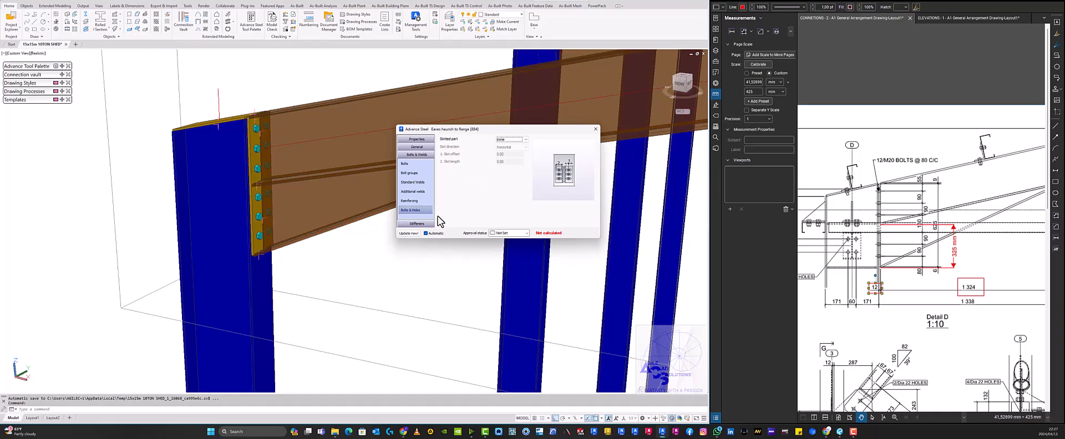
left_click(426, 225)
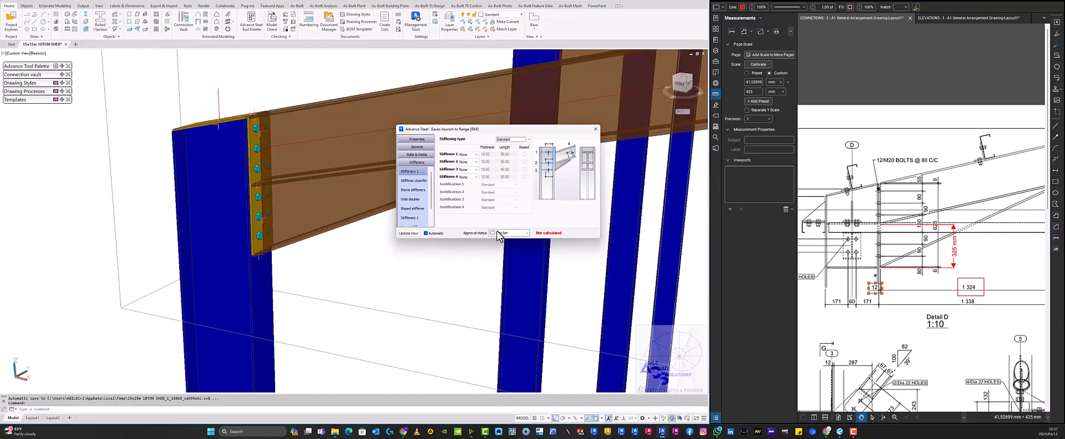
Step: Mark the column stiffener level with the haunch's lower end on Detail D with a red rectangle
middle_click_drag(955, 223, 974, 225)
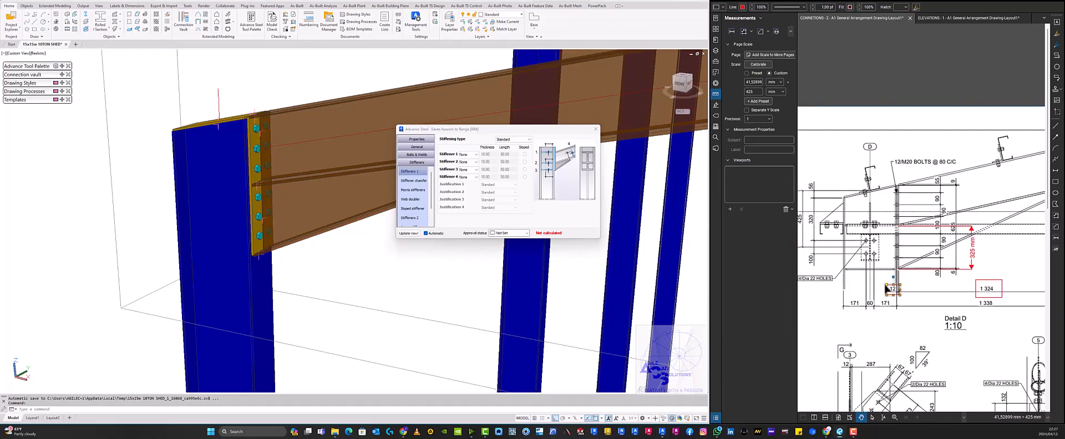
middle_click_drag(891, 288, 908, 289)
left_click(1055, 183)
left_click_drag(915, 268, 857, 278)
Step: Mark the rafter stiffener at the far end of the haunch on Detail D with a red rectangle
middle_click_drag(888, 281, 749, 343)
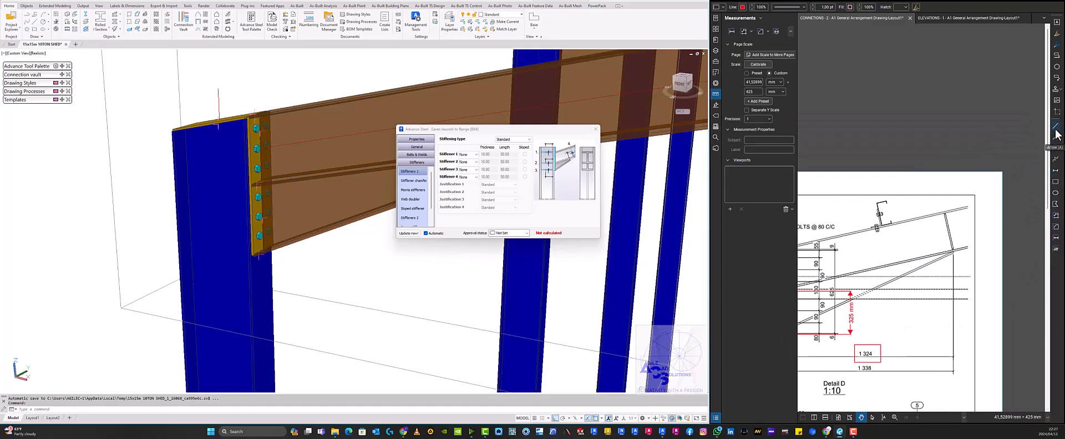
left_click(1055, 186)
left_click_drag(937, 207, 961, 261)
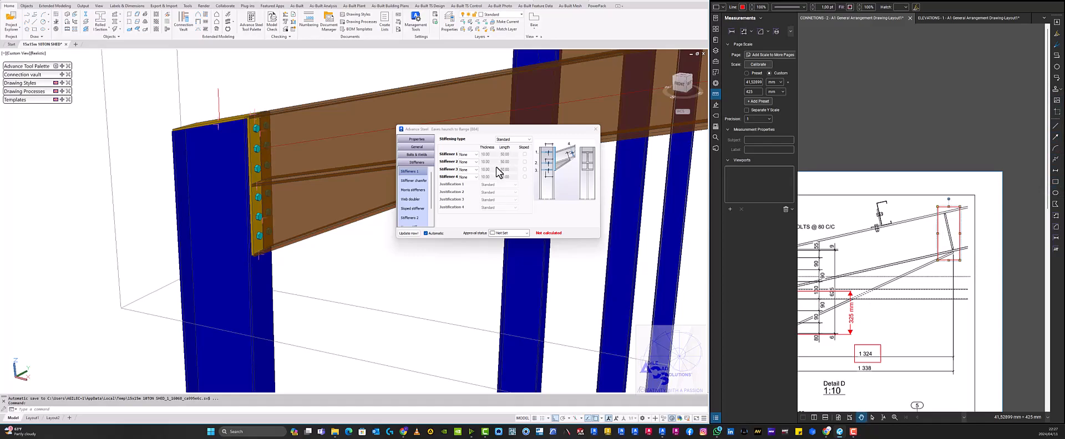
Step: Mark the upper horizontal stiffener line across the column on Detail D, above the 22 mm holes, with a red rectangle
left_click_drag(960, 278, 1016, 277)
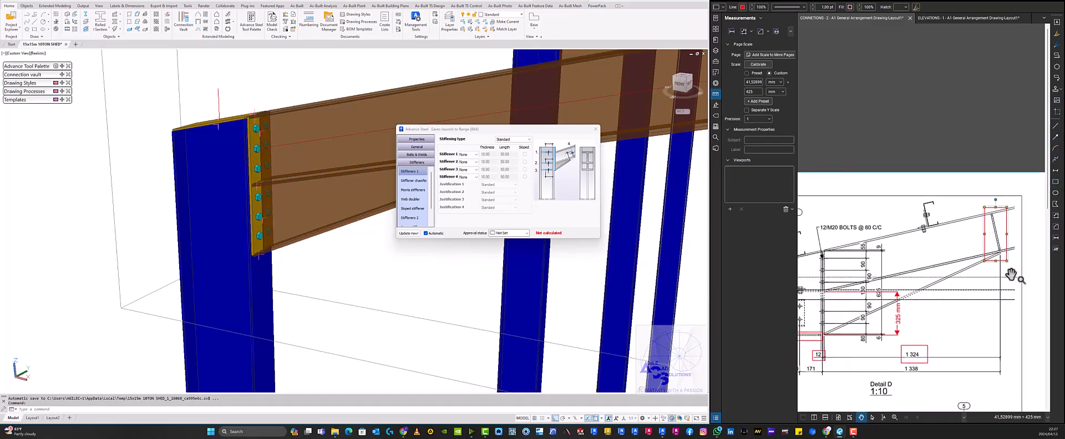
left_click_drag(860, 294, 946, 289)
scroll(879, 289, "up", 5)
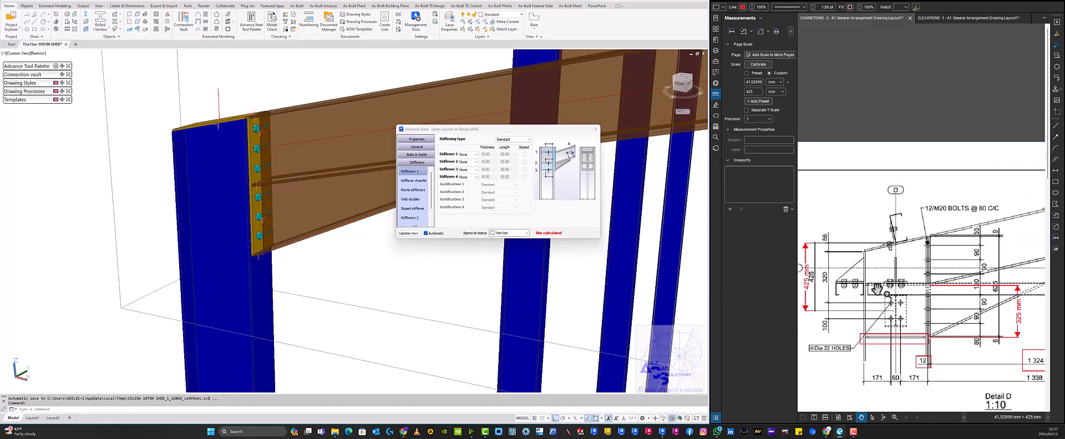
scroll(878, 288, "up", 1)
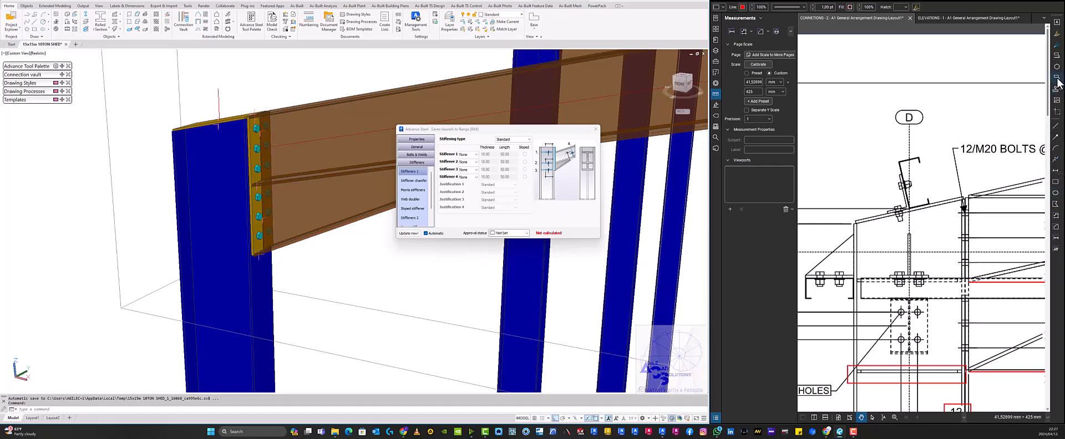
left_click(1055, 183)
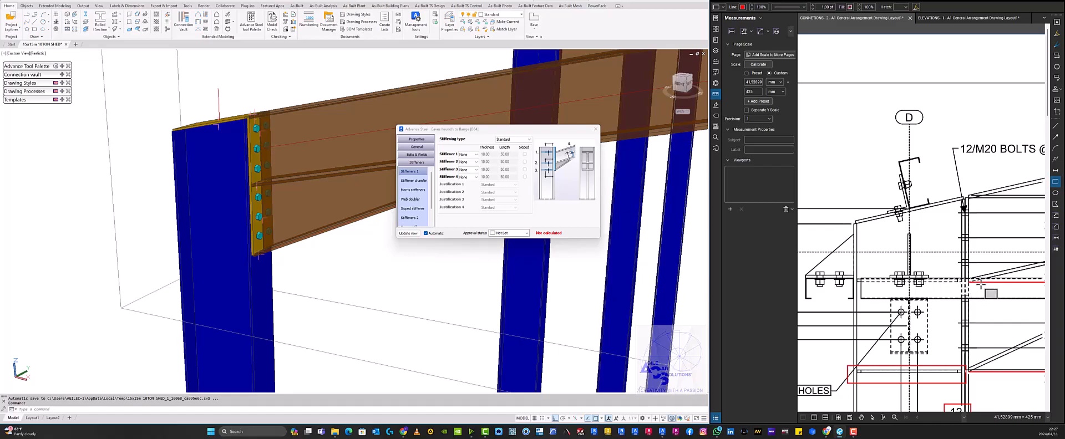
left_click_drag(949, 279, 853, 274)
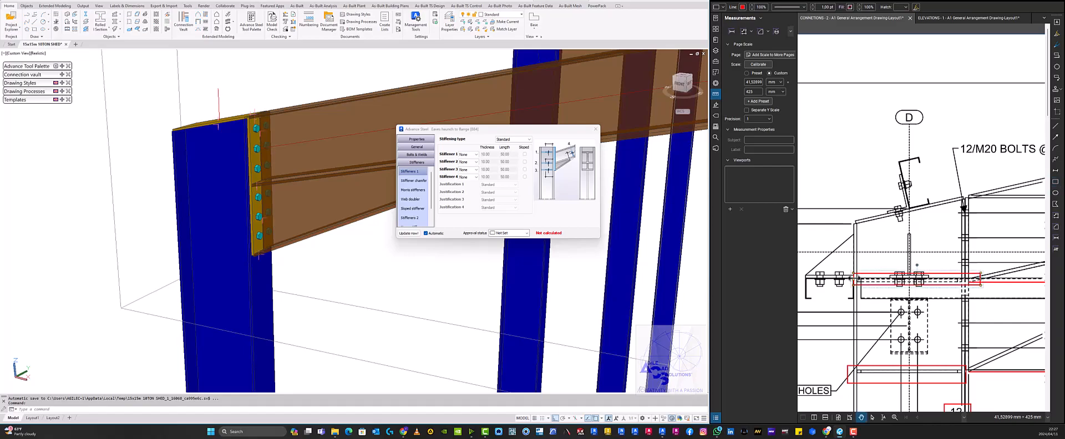
Step: Set column stiffener 2 of the haunch connection to Full and check the minimum stiffener plate thickness in the structural steelwork notes
scroll(837, 281, "down", 3)
scroll(921, 318, "down", 5)
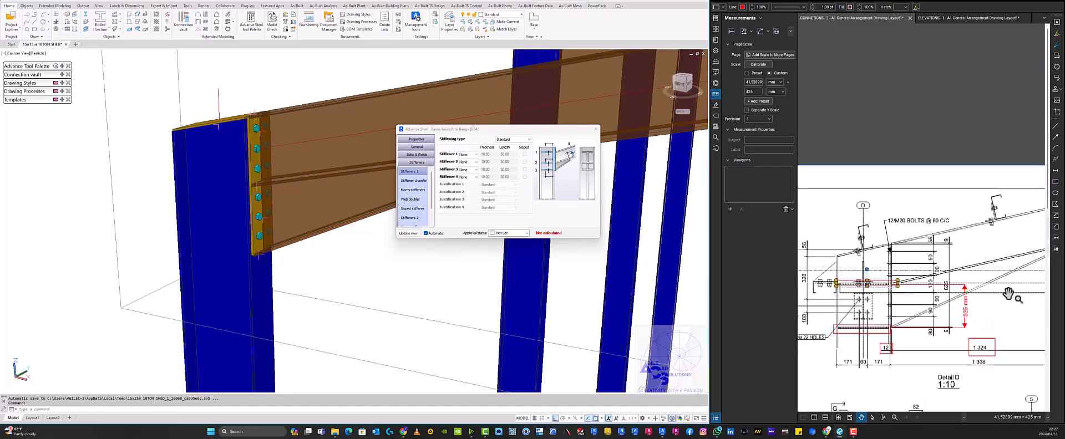
scroll(921, 275, "up", 6)
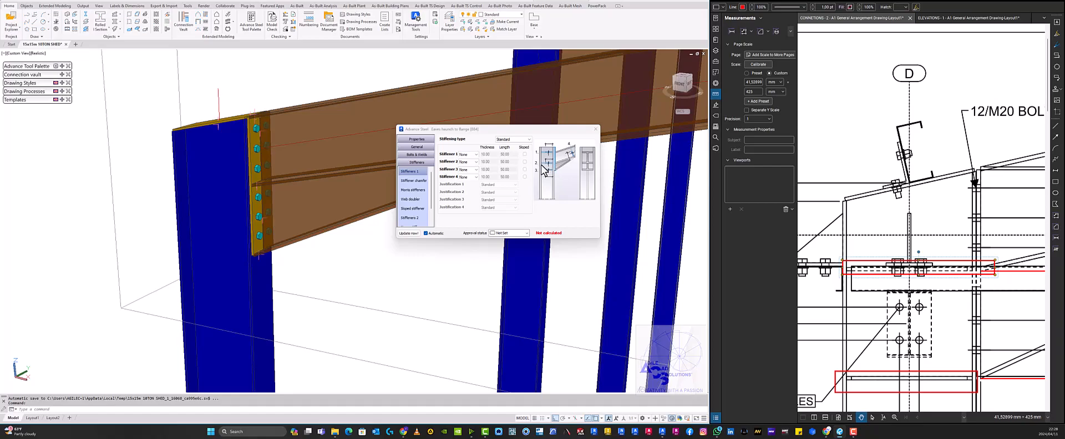
left_click(468, 162)
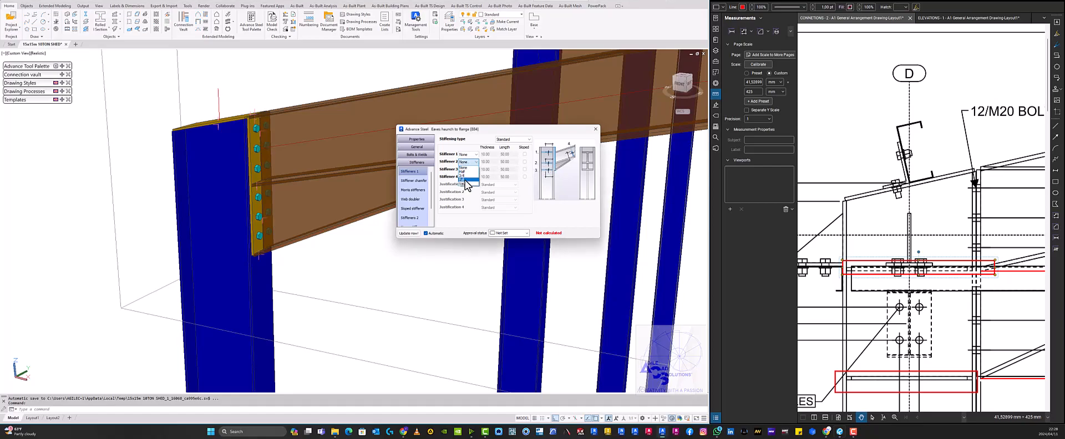
left_click(465, 180)
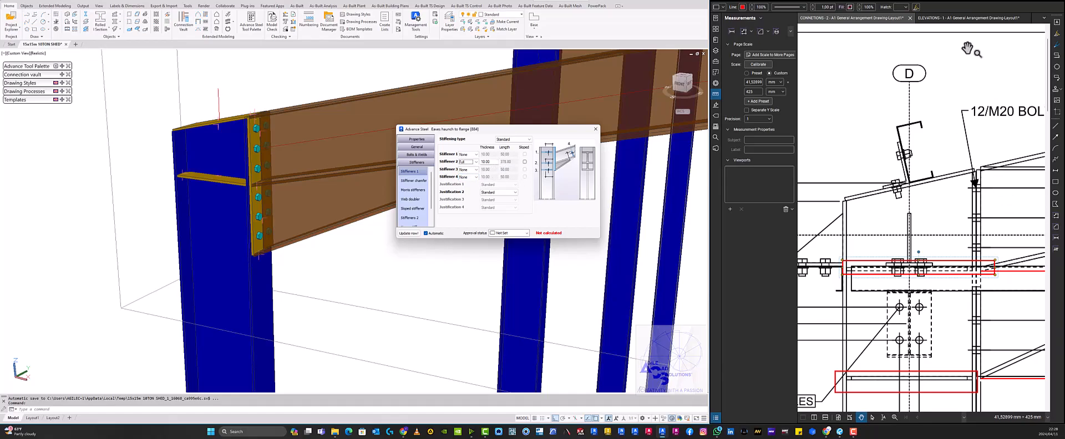
left_click(968, 18)
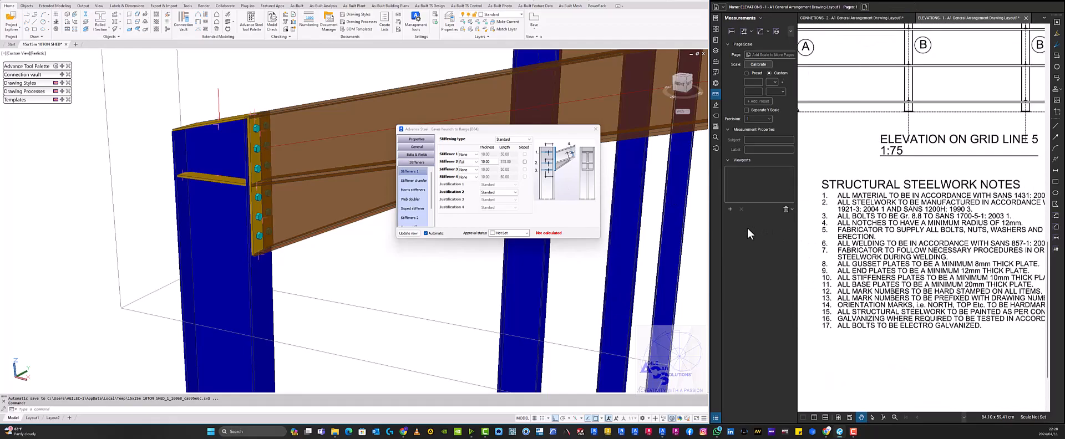
left_click_drag(849, 266, 831, 261)
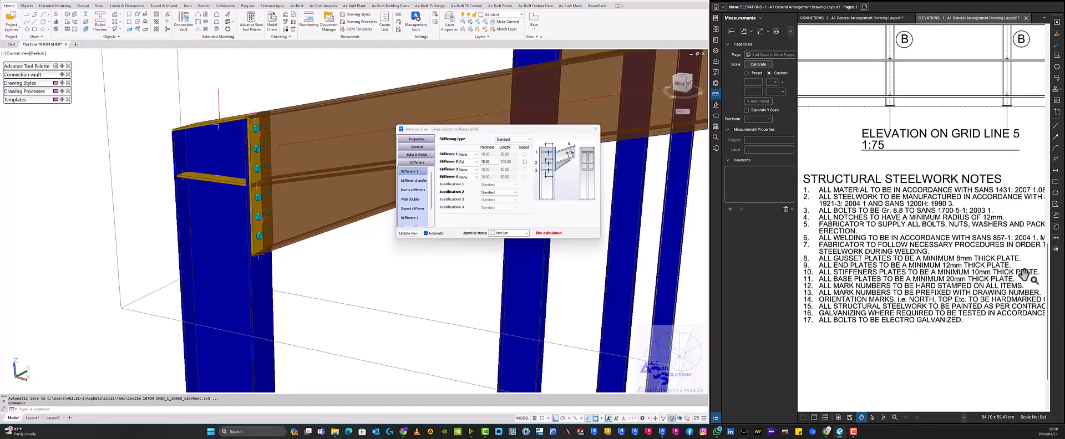
Step: Set stiffeners 3 and 4 of the haunch connection to Full, keeping stiffener 2 unsloped
left_click(524, 162)
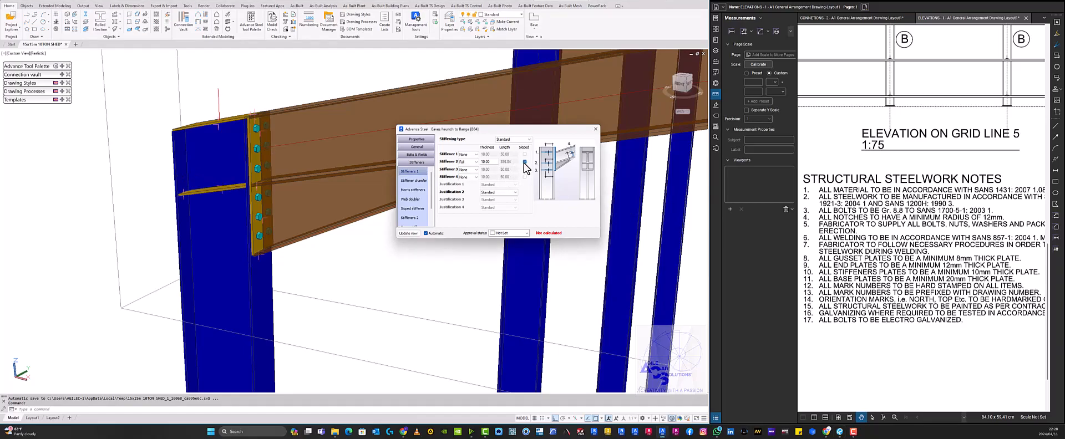
left_click(524, 162)
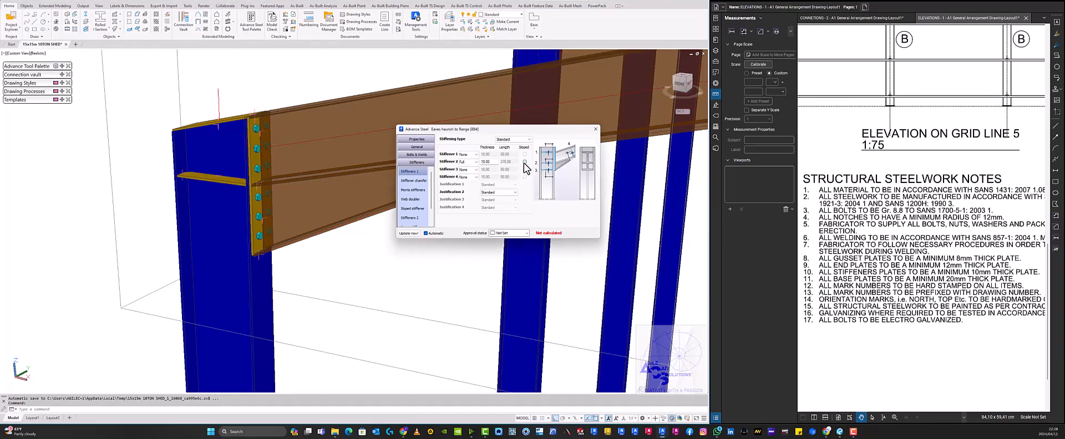
left_click(466, 180)
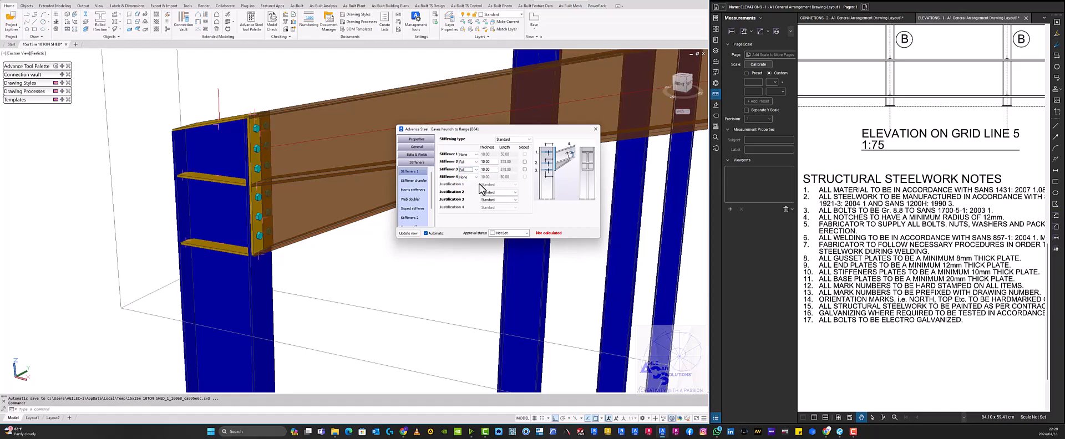
left_click(469, 177)
left_click(470, 195)
scroll(371, 198, "down", 3)
middle_click_drag(370, 197, 216, 226, "shift")
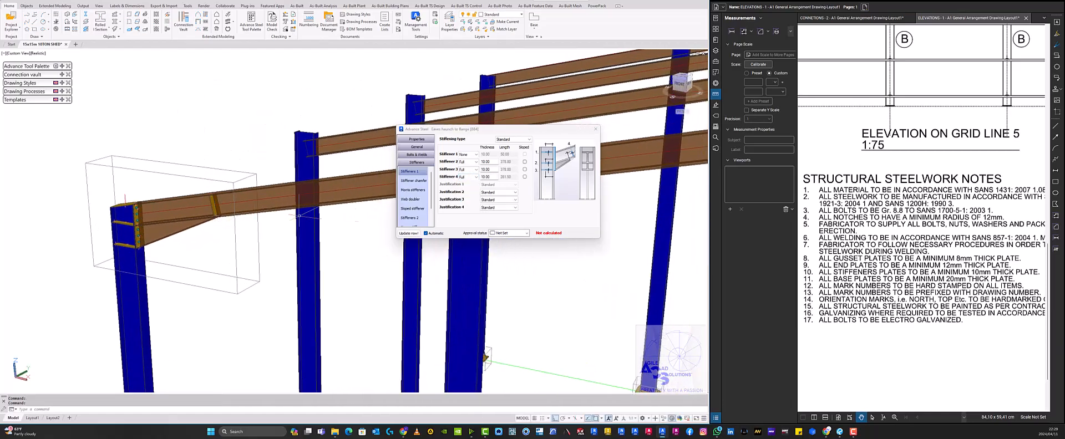
Step: Set the column cap plate thickness to 10 mm and close the haunch connection's settings
left_click(421, 182)
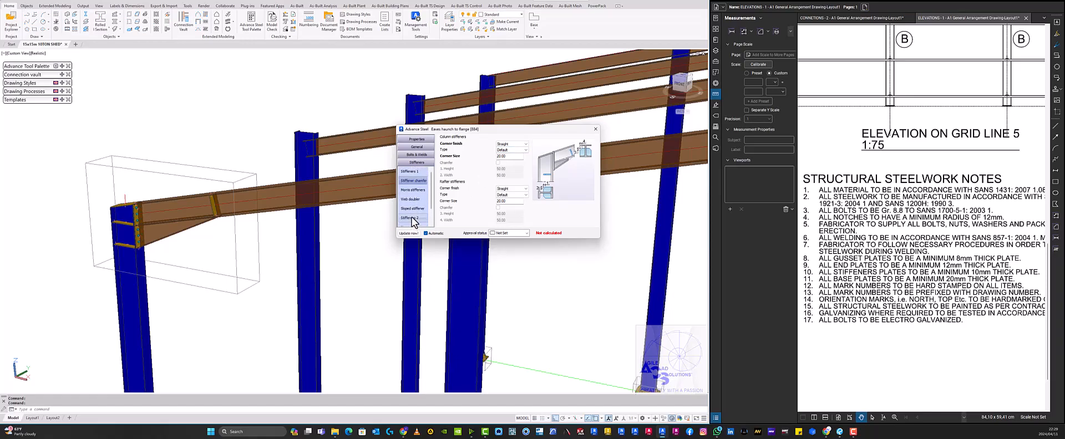
left_click(424, 156)
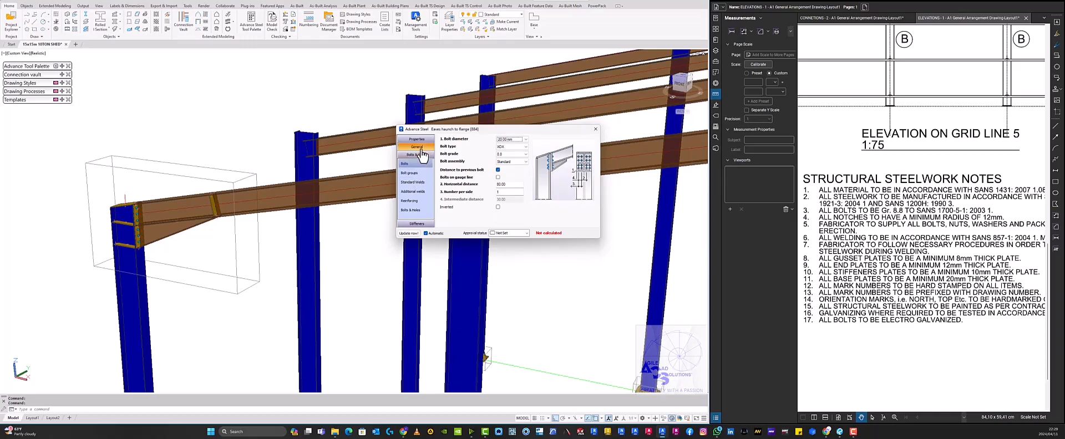
left_click(417, 147)
left_click(411, 184)
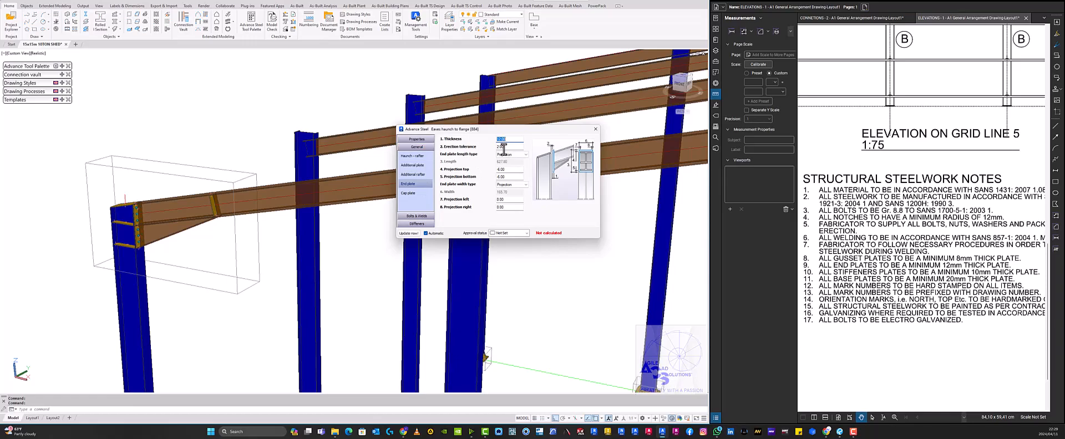
left_click(425, 194)
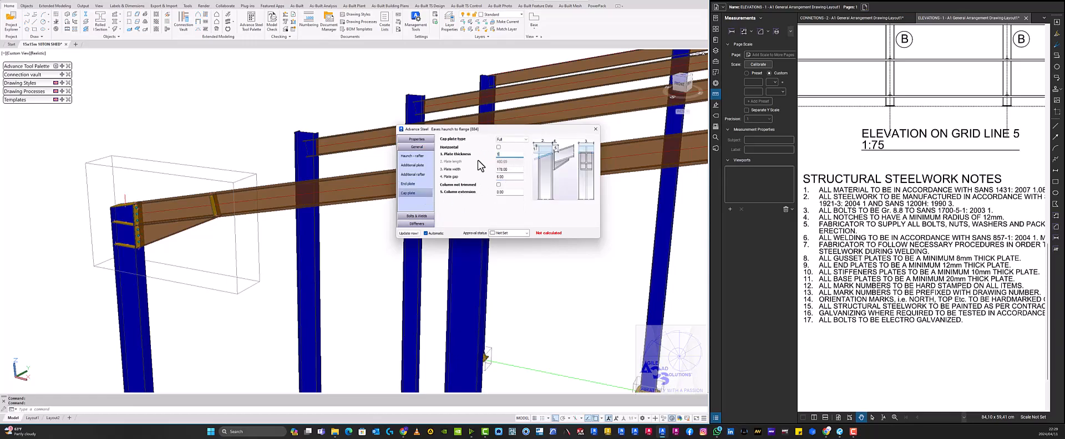
type("10")
key("Return")
left_click(595, 130)
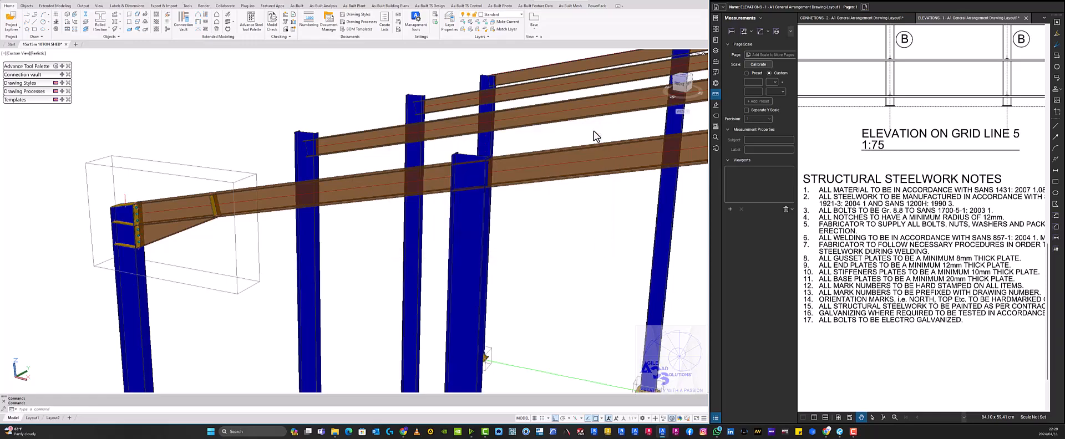
Step: Propagate the finished eaves haunch joint to the matching column and rafter connections of the other portal frames
scroll(356, 222, "down", 3)
middle_click_drag(268, 225, 239, 223, "shift")
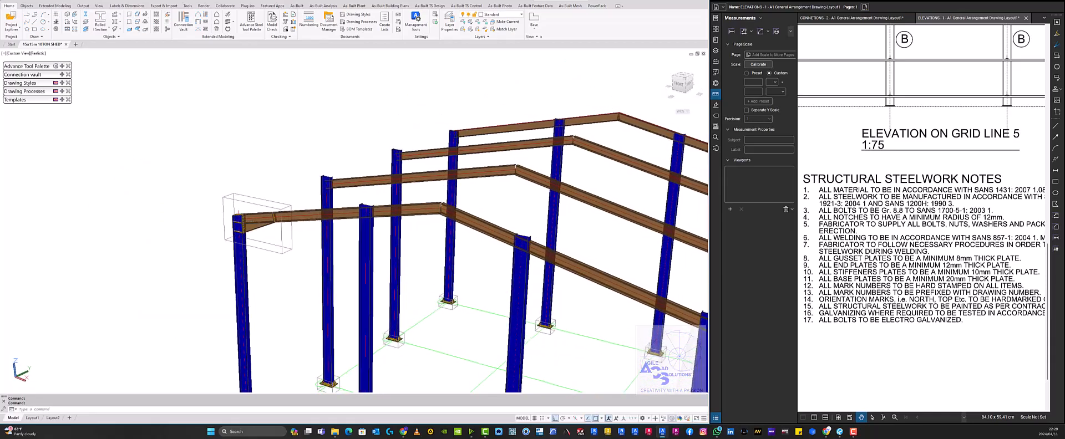
left_click(255, 180)
left_click(248, 193)
right_click(240, 158)
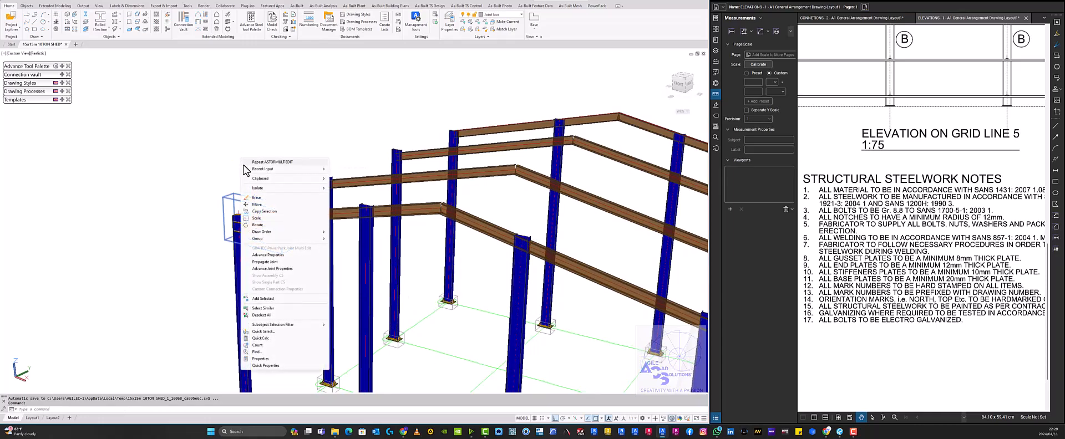
left_click(267, 264)
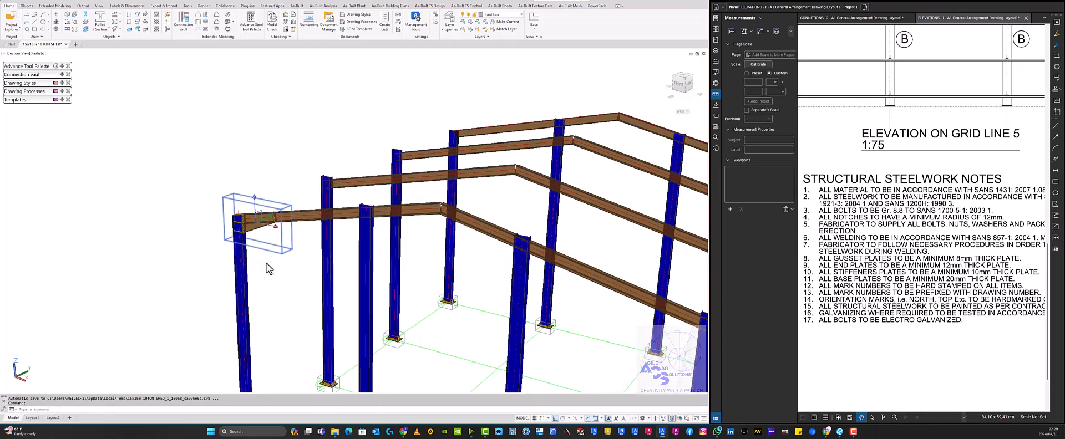
Step: Inspect the propagated haunch connections at the eaves on both sides of all portal frames
scroll(361, 227, "down", 1)
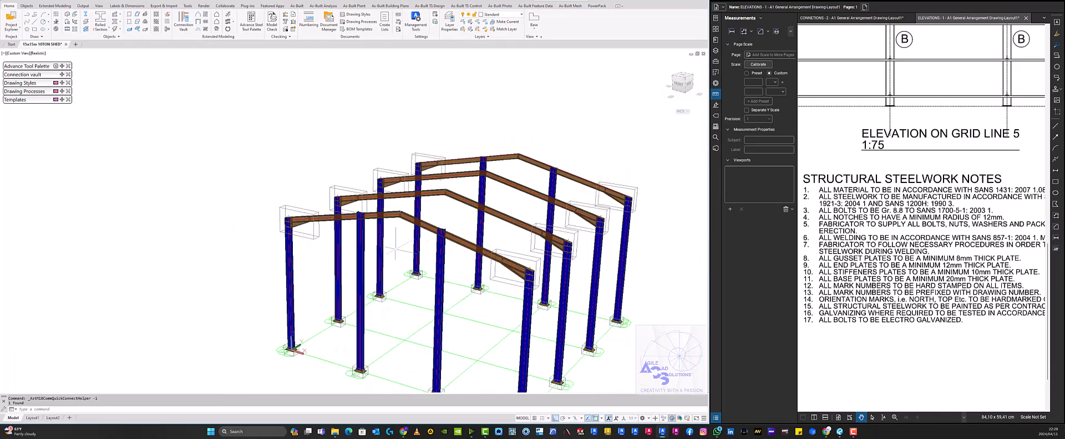
middle_click_drag(480, 248, 484, 215, "shift")
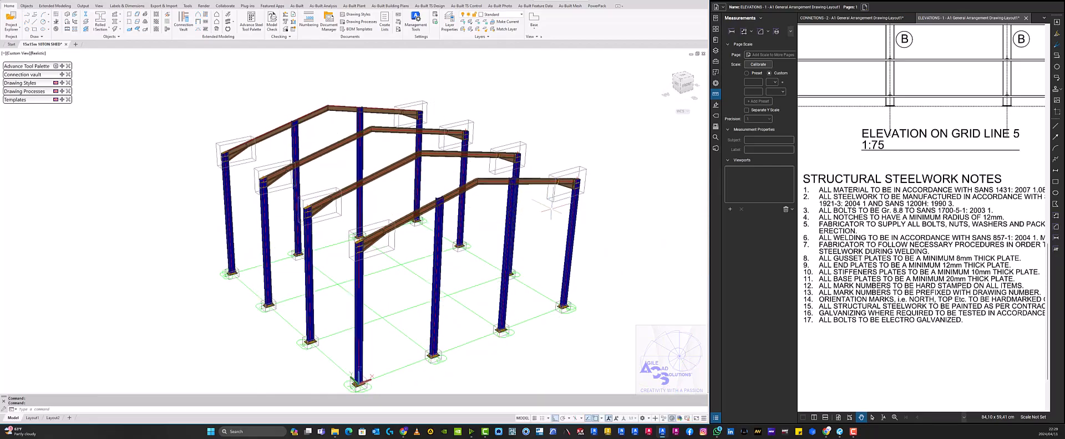
middle_click_drag(580, 189, 571, 189, "shift")
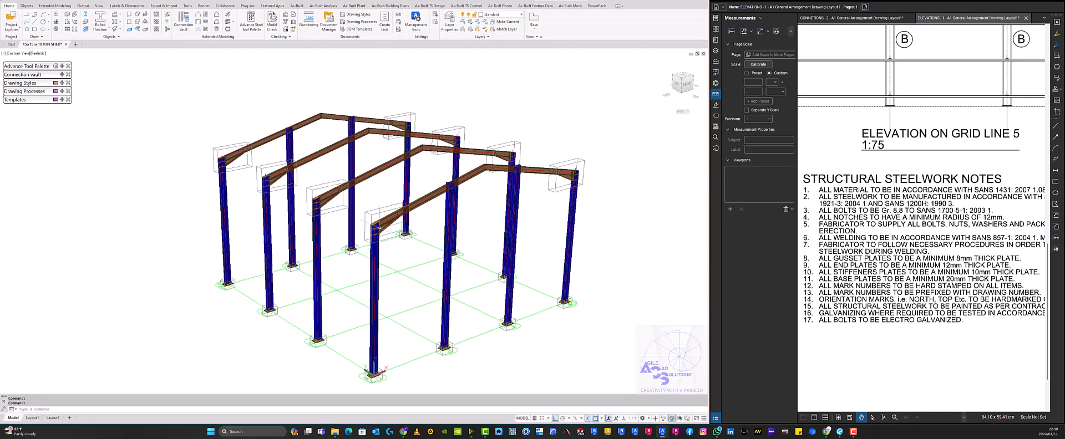
scroll(379, 226, "up", 6)
scroll(379, 225, "down", 6)
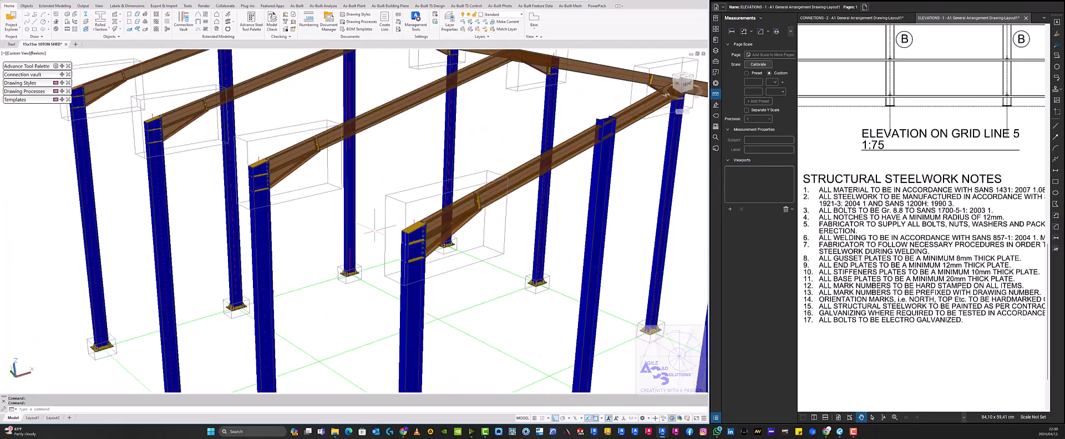
middle_click_drag(379, 225, 357, 273, "shift")
middle_click_drag(439, 227, 411, 242, "shift")
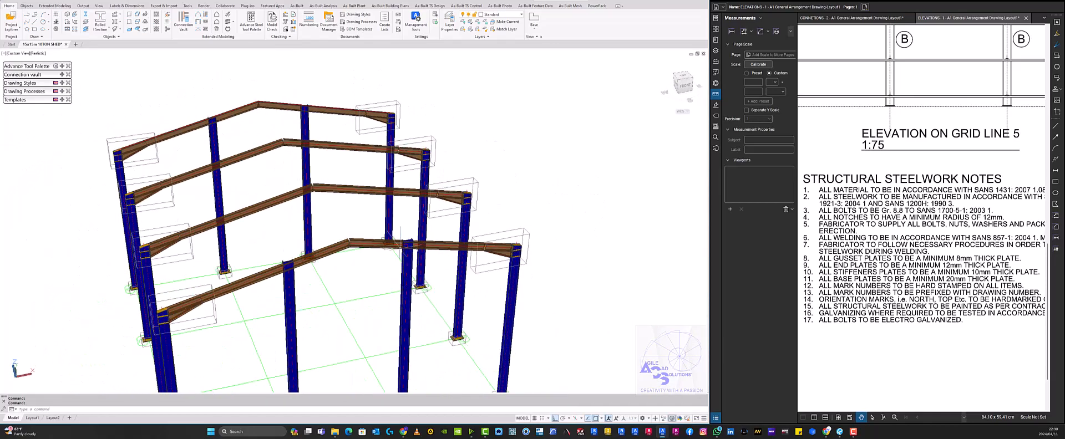
left_click_drag(367, 265, 344, 227)
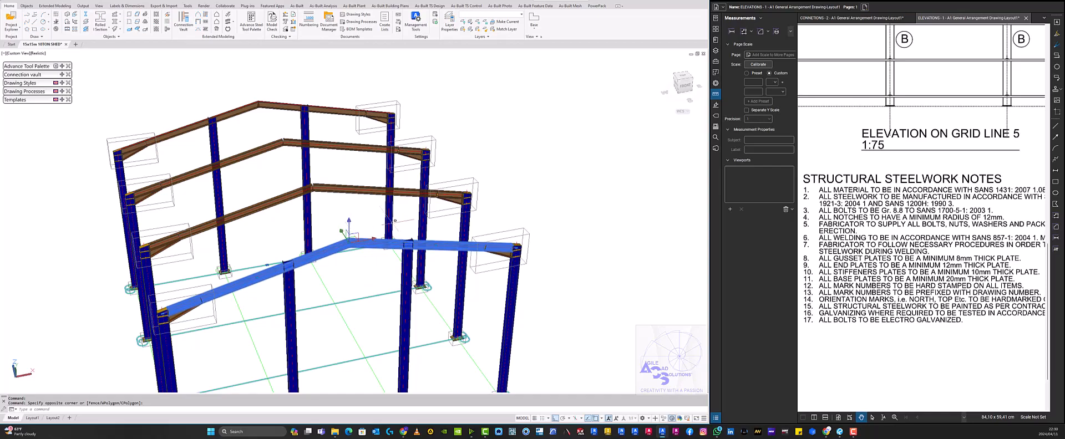
scroll(400, 217, "down", 2)
middle_click_drag(400, 218, 400, 219, "shift")
key("Escape")
key("Escape")
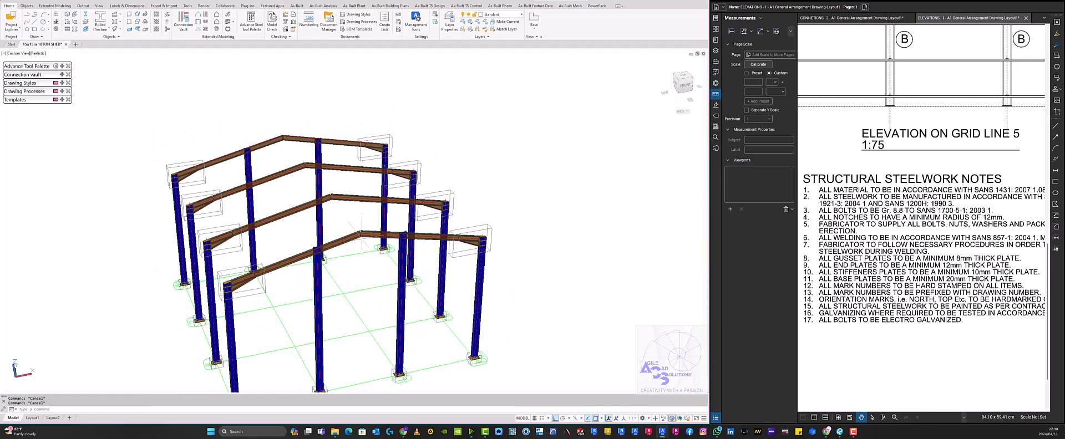